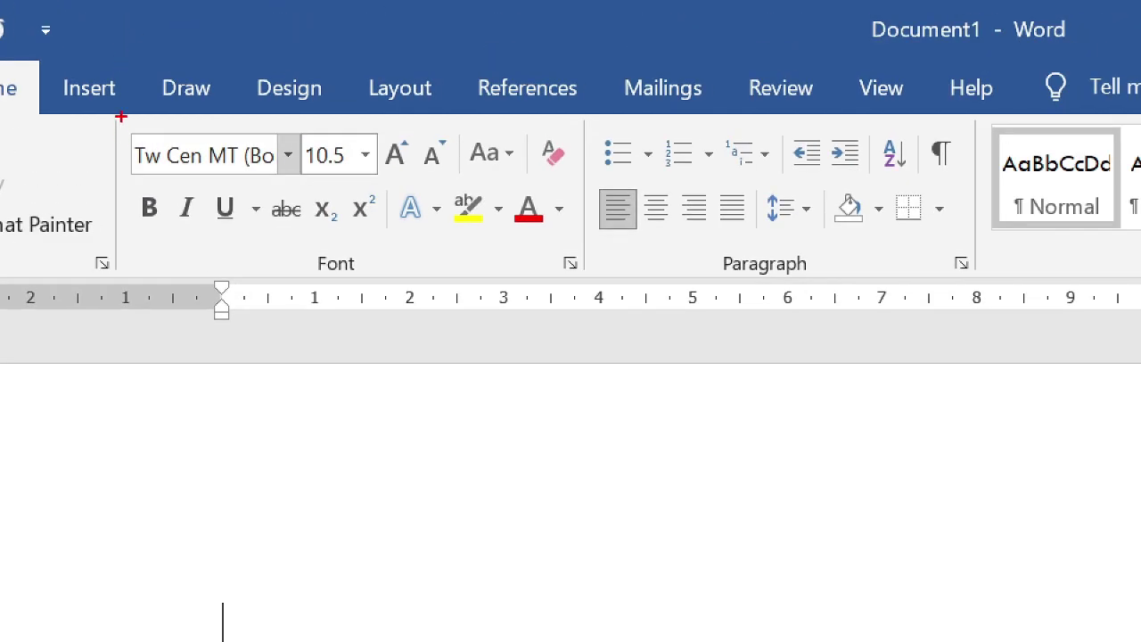
# Step: Outline the font settings in red and browse the font list without changing the font
pyautogui.moveTo(119, 116); pyautogui.dragTo(375, 262)
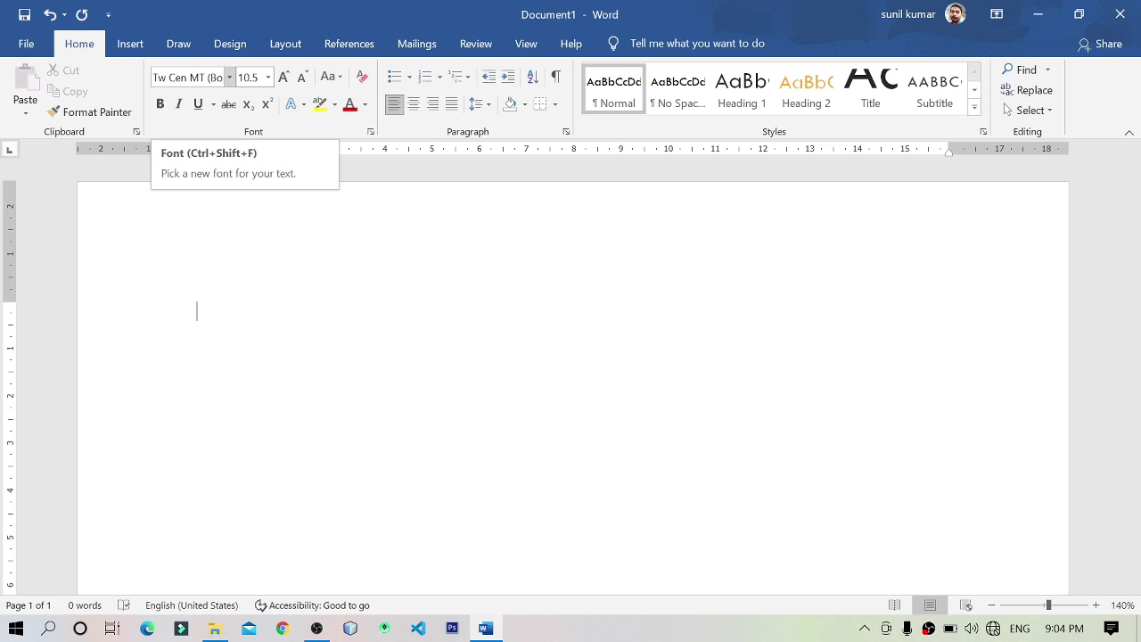
pyautogui.click(230, 77)
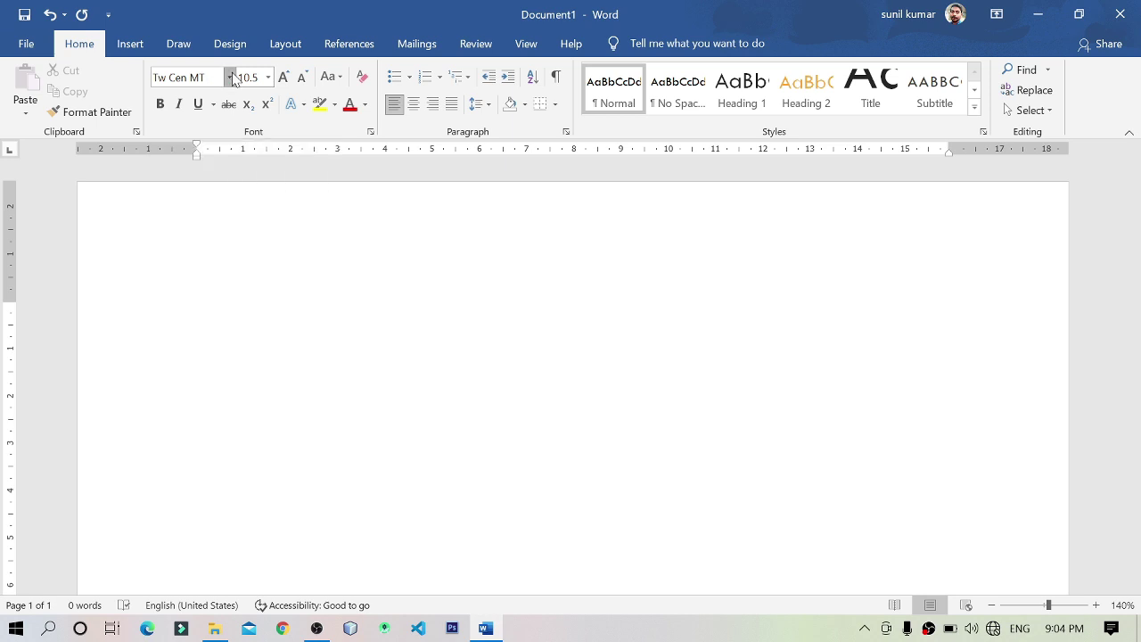
pyautogui.scroll(-2, 240, 143)
pyautogui.scroll(-2, 251, 173)
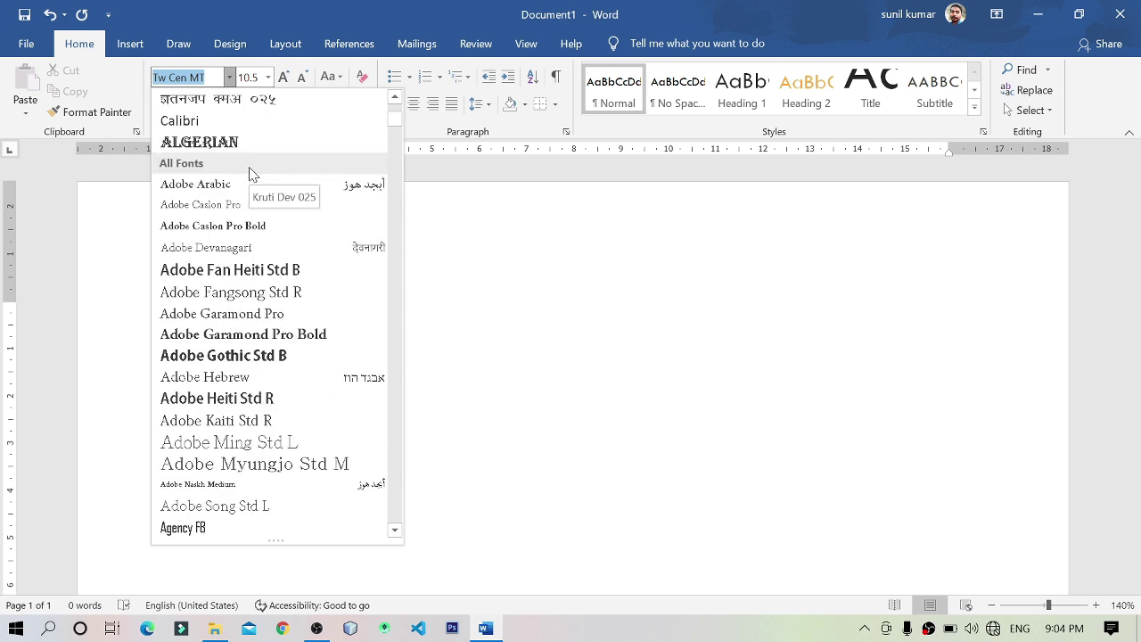
pyautogui.scroll(-2, 250, 173)
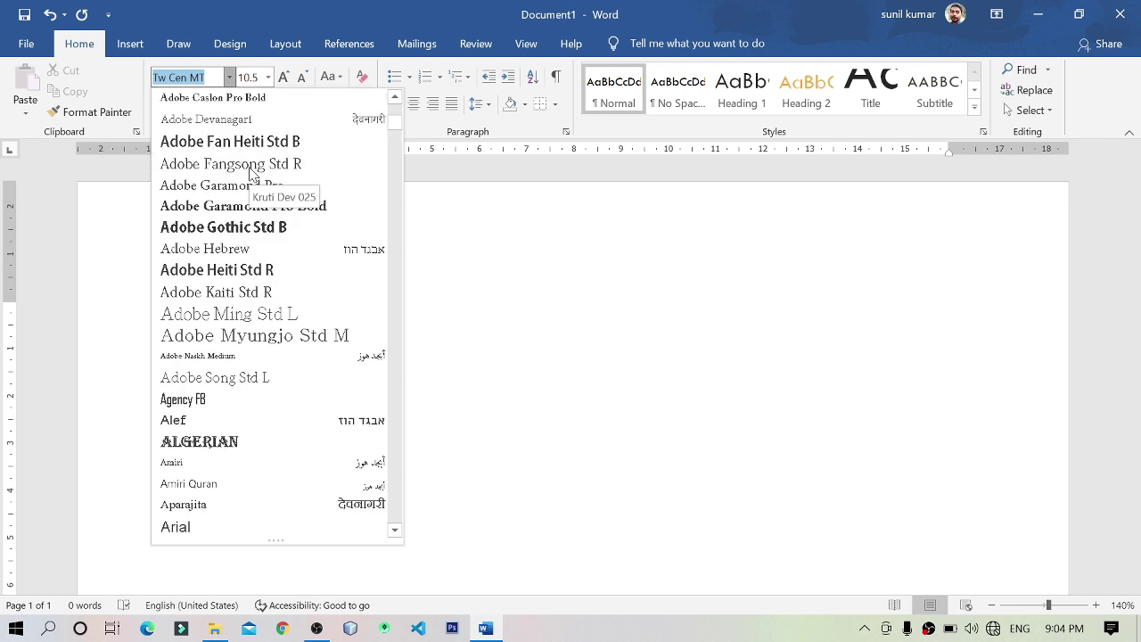
pyautogui.scroll(2, 251, 173)
pyautogui.scroll(1, 250, 173)
pyautogui.scroll(2, 252, 174)
pyautogui.scroll(1, 252, 173)
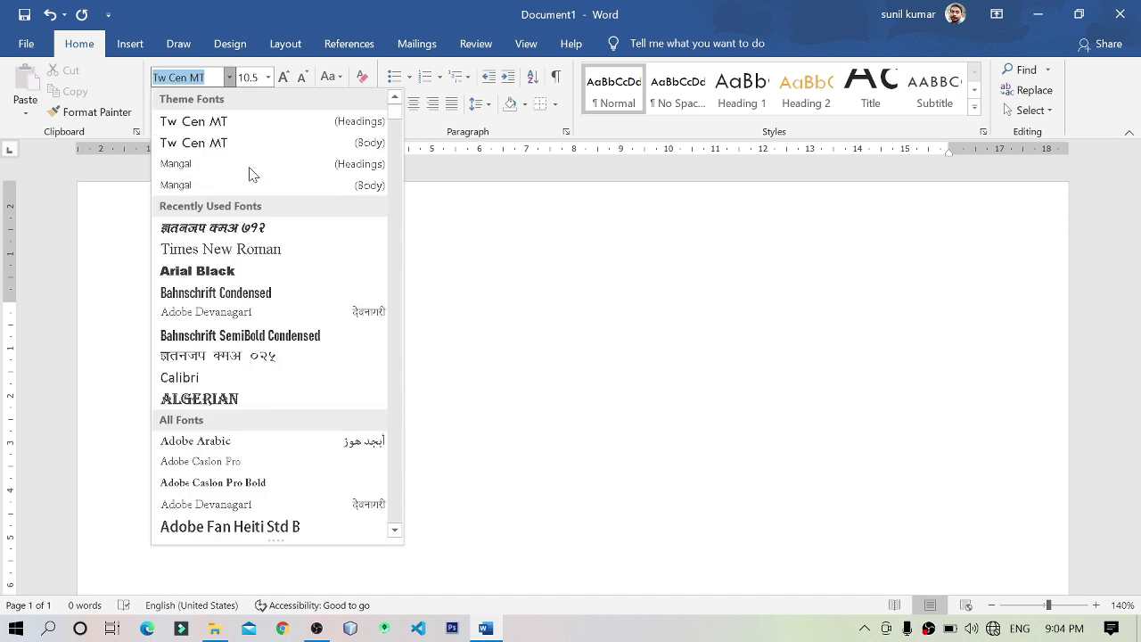
pyautogui.click(441, 260)
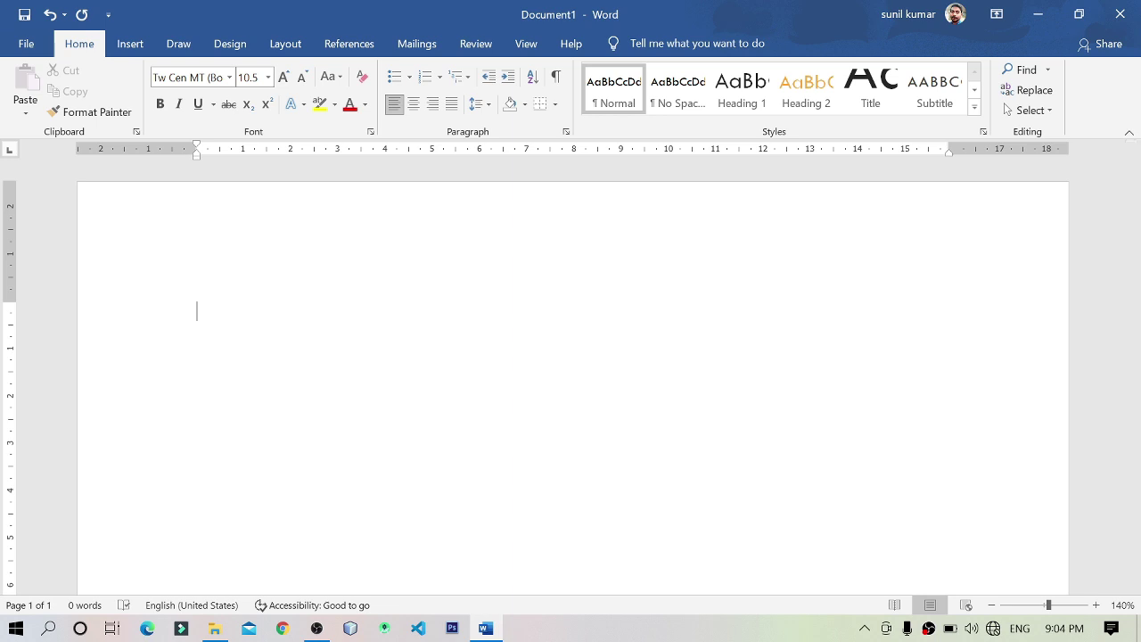
# Step: Type 'This is my pen' and zoom the page in to 484%
pyautogui.write('This is m')
pyautogui.write('y pen')
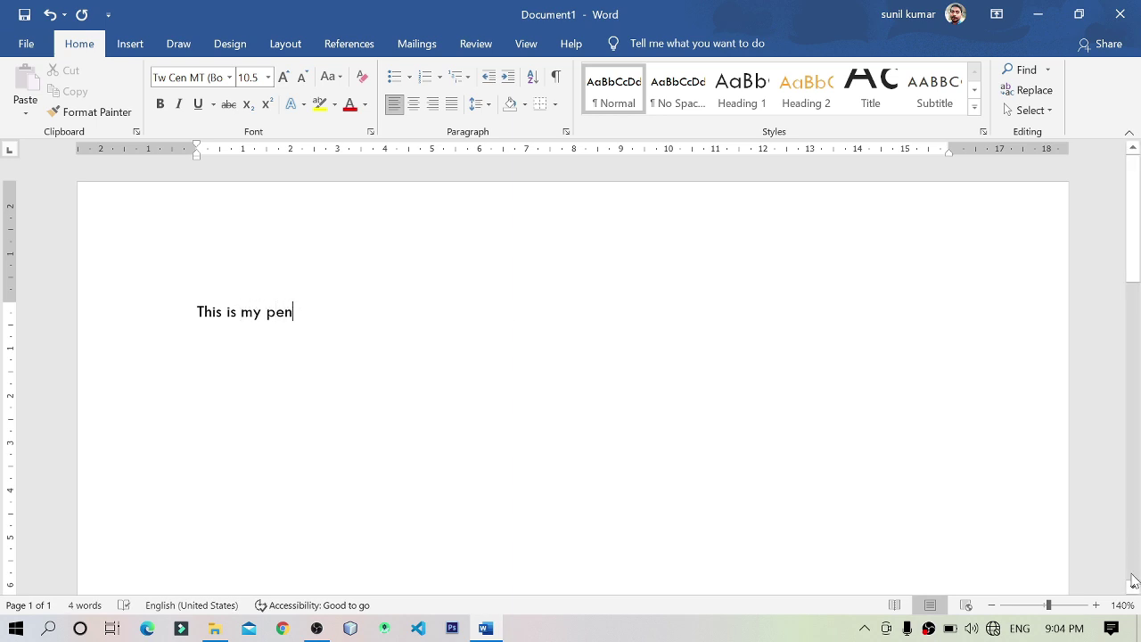
pyautogui.click(1096, 605)
pyautogui.click(1095, 605)
pyautogui.click(1095, 605)
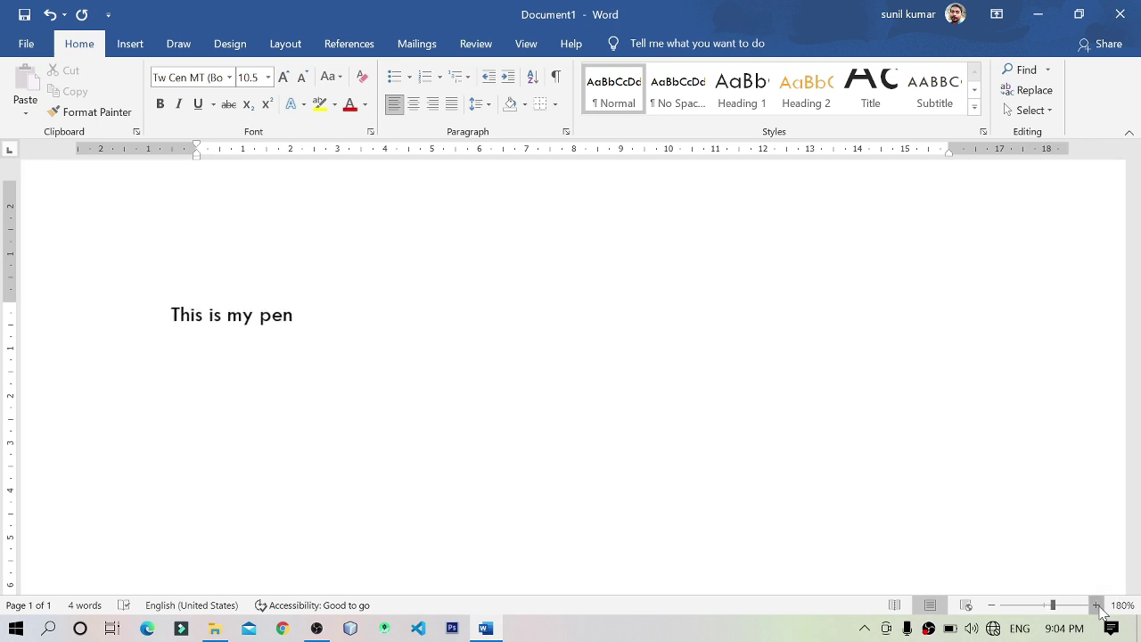
pyautogui.click(1095, 605)
pyautogui.click(1095, 605)
pyautogui.click(1055, 606)
pyautogui.moveTo(1057, 606); pyautogui.dragTo(1085, 605)
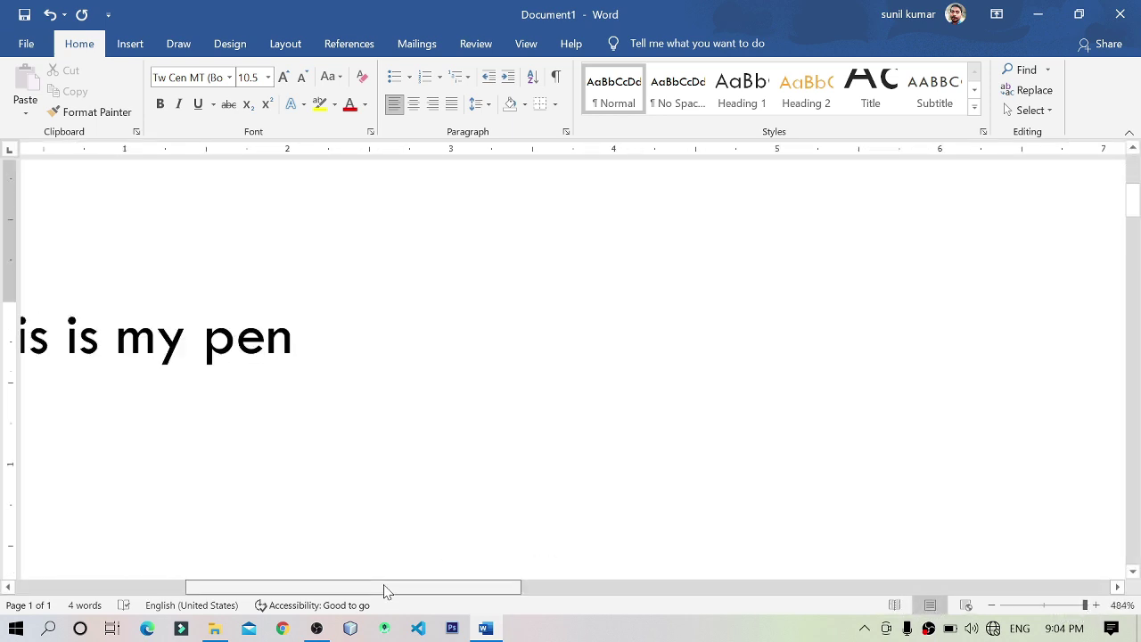
pyautogui.moveTo(389, 587); pyautogui.dragTo(252, 586)
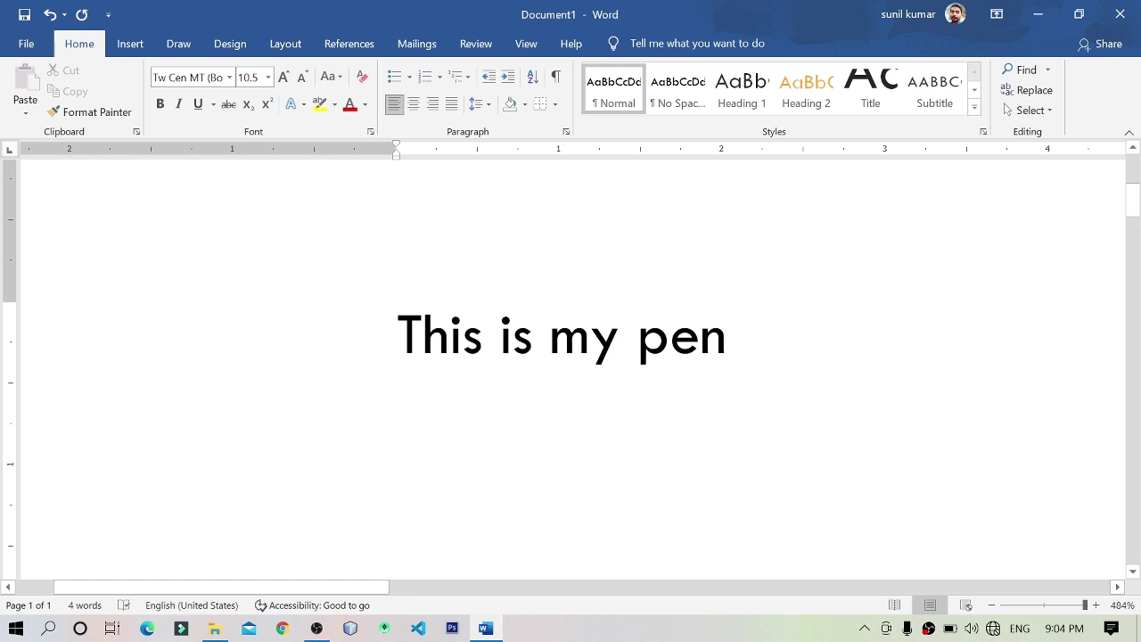
# Step: Select the whole line 'This is my pen' and show the font name list
pyautogui.press('Home')
pyautogui.hotkey('shift', 'Right')
pyautogui.hotkey('shift', 'Right')
pyautogui.hotkey('shift', 'Right')
pyautogui.hotkey('shift', 'Right')
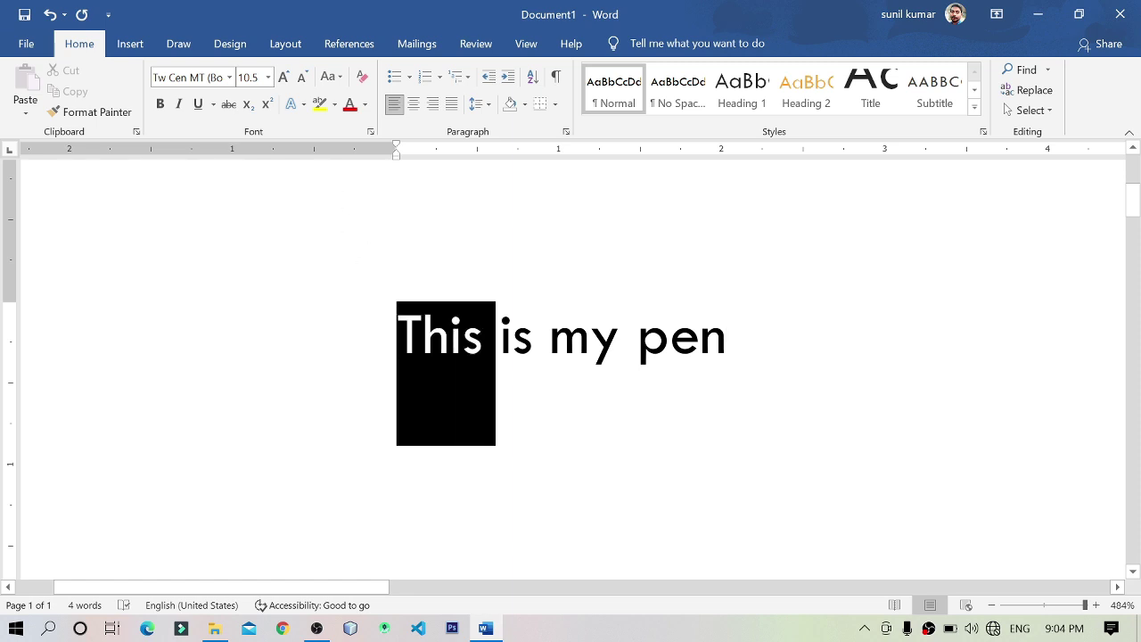
pyautogui.hotkey('shift', 'Right')
pyautogui.hotkey('shift', 'Right')
pyautogui.hotkey('shift', 'Right')
pyautogui.hotkey('shift', 'Right')
pyautogui.hotkey('shift', 'Right')
pyautogui.hotkey('shift', 'Right')
pyautogui.hotkey('shift', 'Right')
pyautogui.hotkey('shift', 'End')
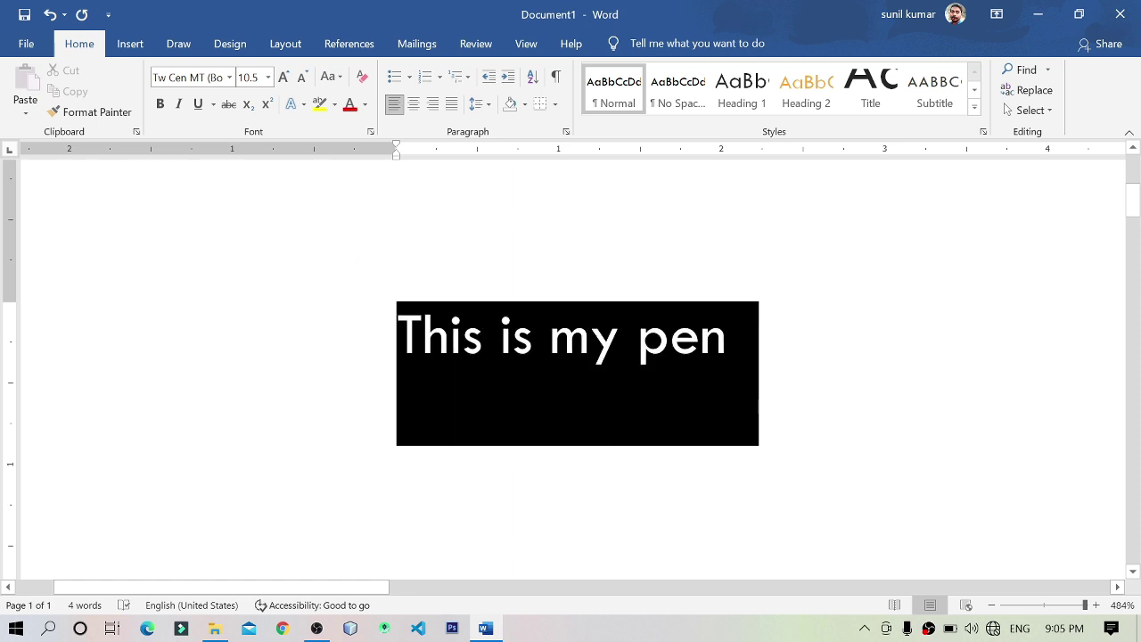
pyautogui.moveTo(684, 372)
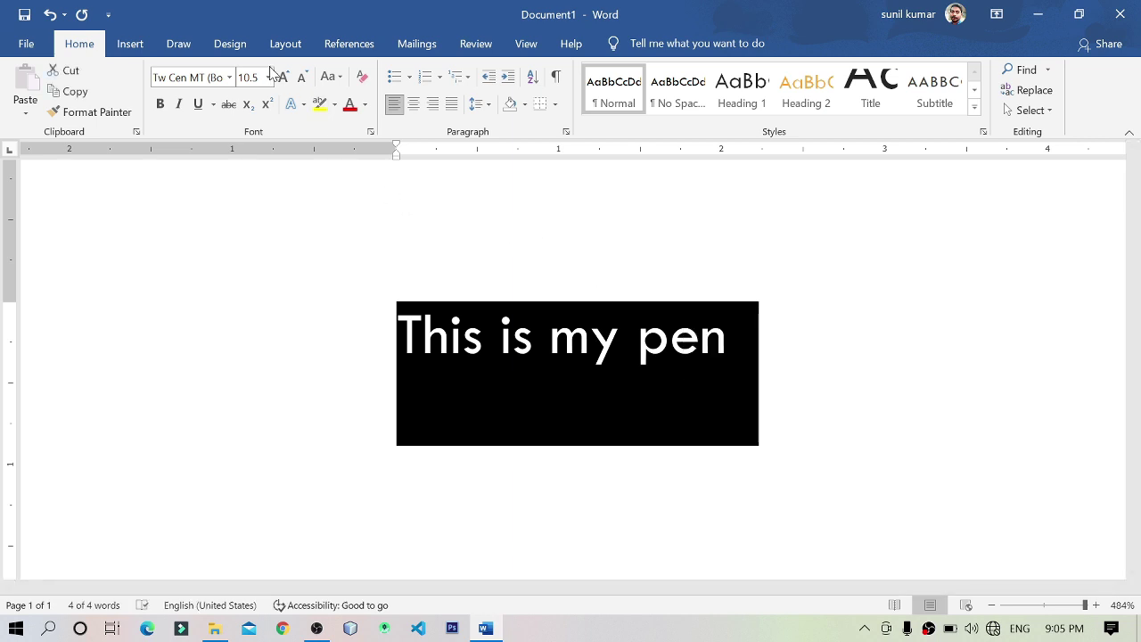
pyautogui.click(231, 79)
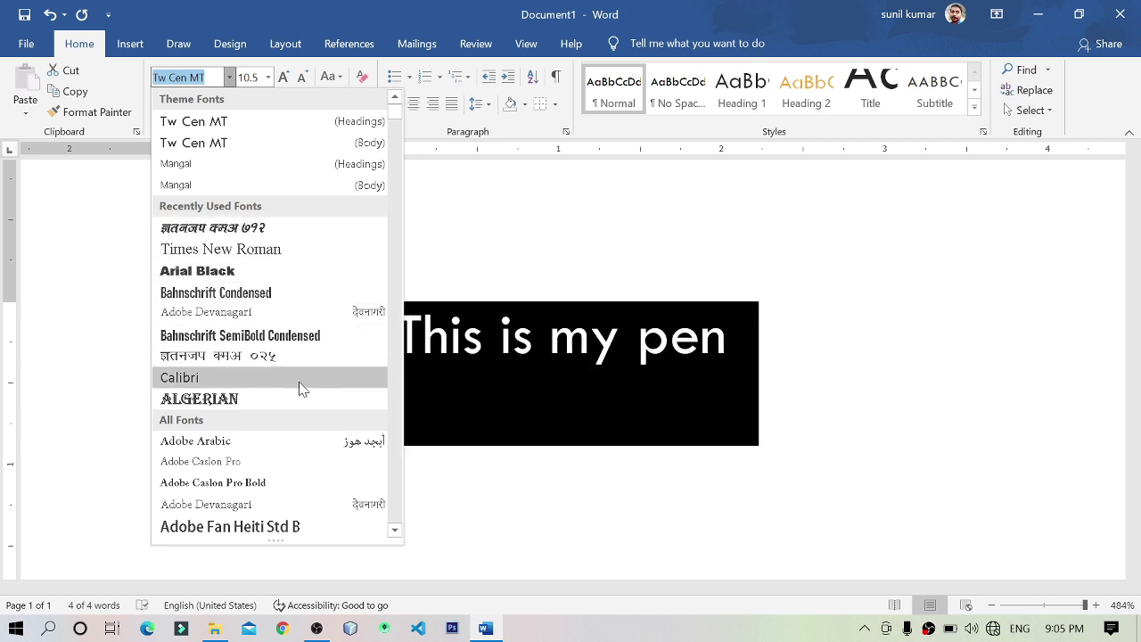
# Step: Preview Castellar, Centaur, Chaparral Pro Light and Charlemagne Std on the text, keeping Tw Cen MT
pyautogui.scroll(-1, 298, 389)
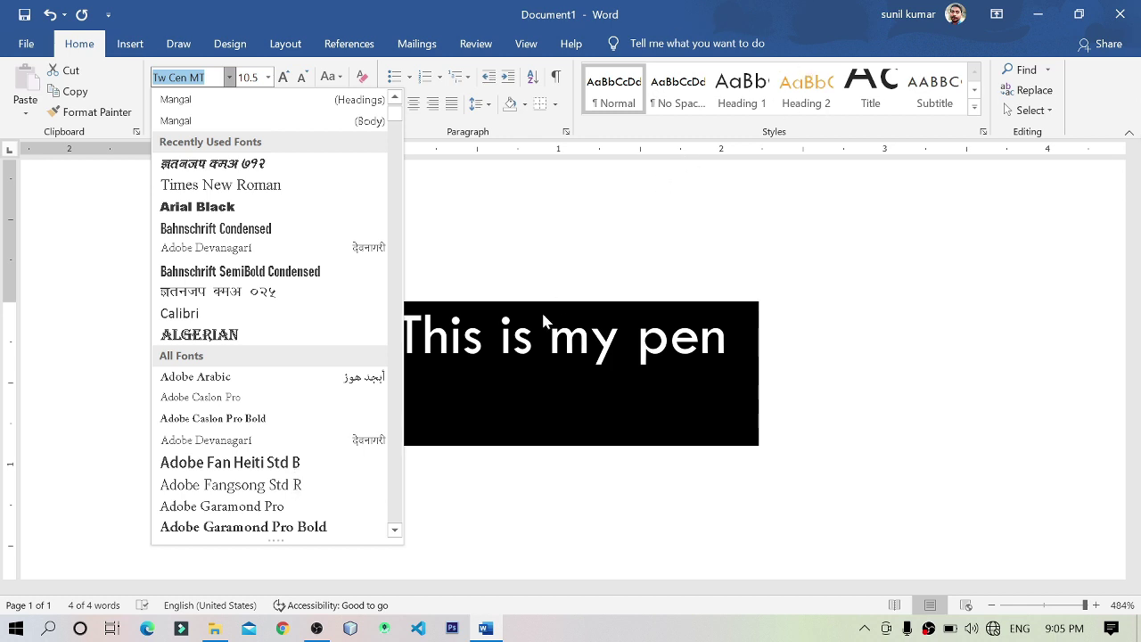
pyautogui.click(395, 530)
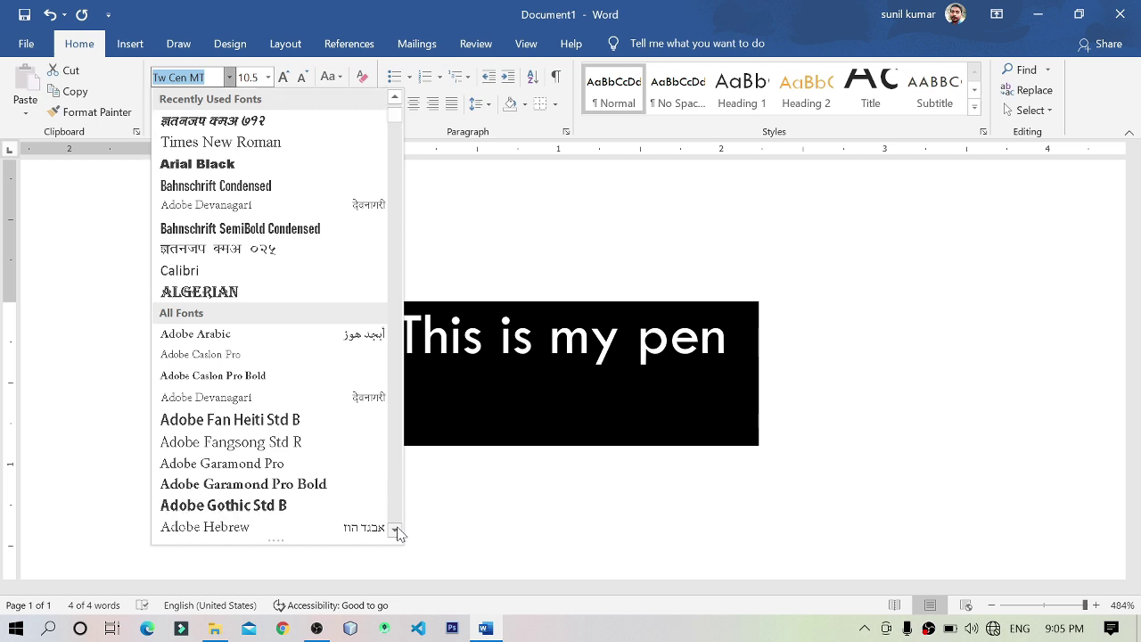
pyautogui.click(395, 530)
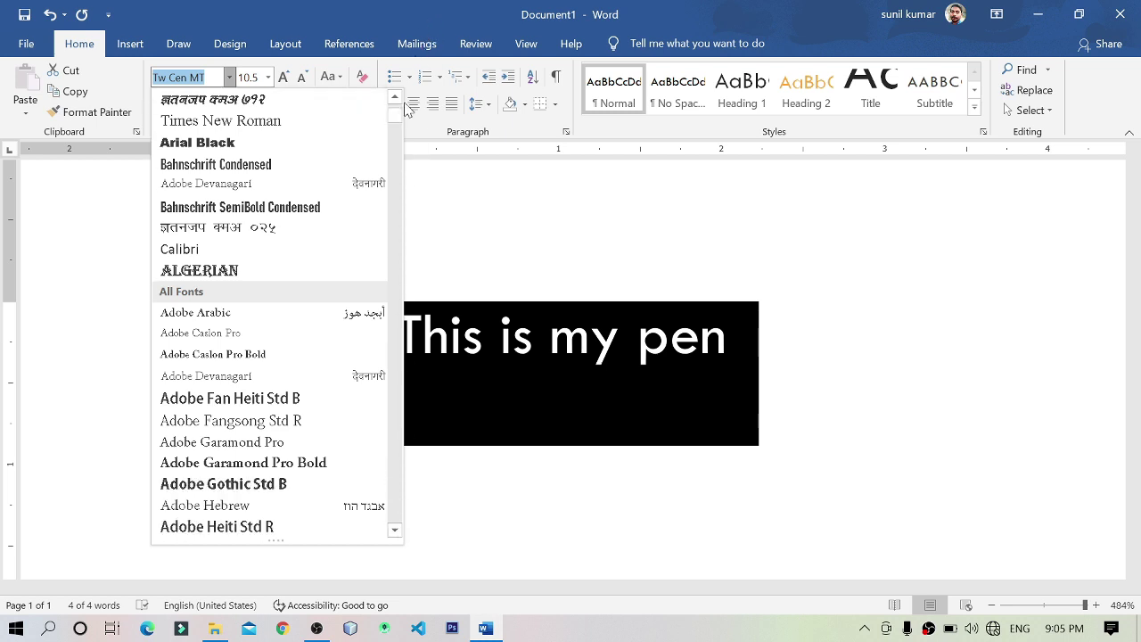
pyautogui.moveTo(395, 119); pyautogui.dragTo(397, 153)
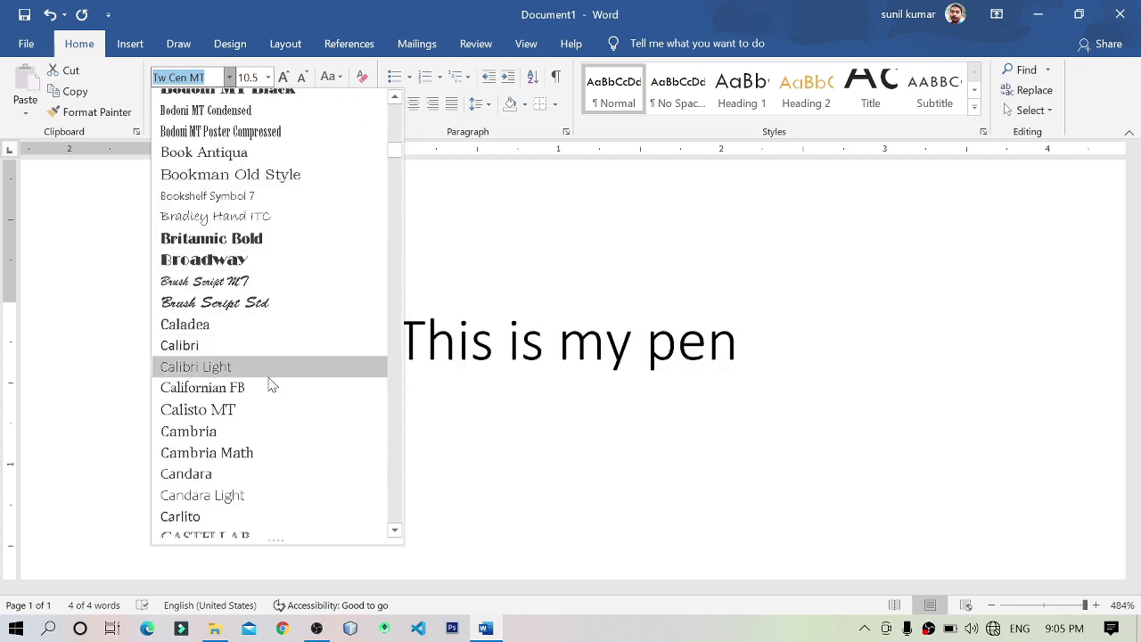
pyautogui.press('Down')
pyautogui.press('Down')
pyautogui.press('Down')
pyautogui.press('Down')
pyautogui.press('Down')
pyautogui.press('Down')
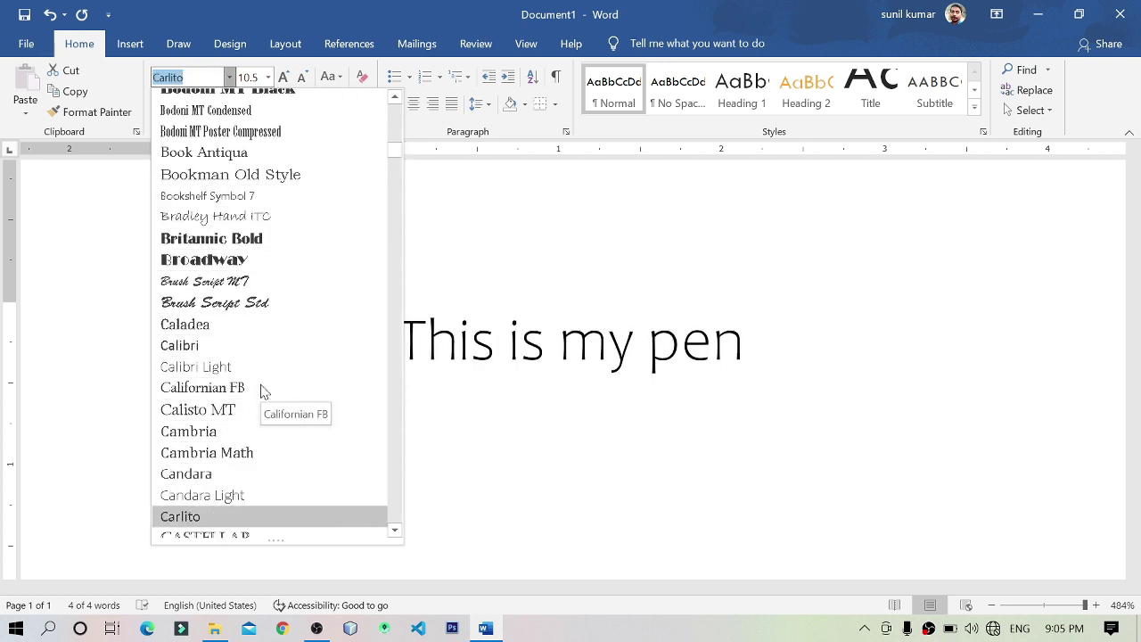
pyautogui.press('Down')
pyautogui.press('Down')
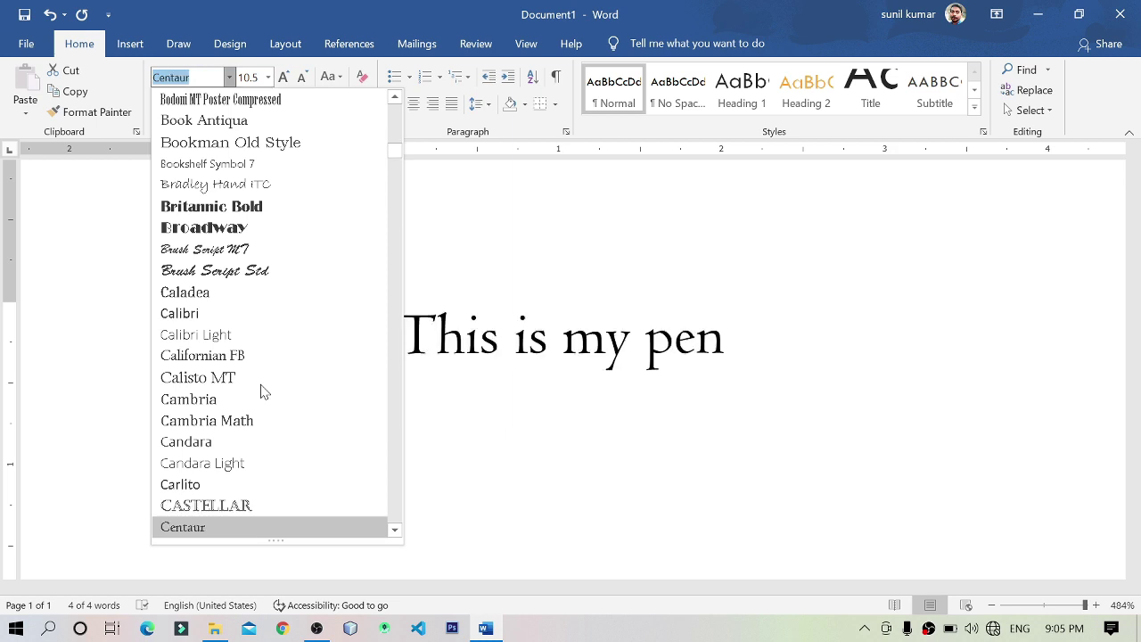
pyautogui.press('Down')
pyautogui.press('Down')
pyautogui.press('Down')
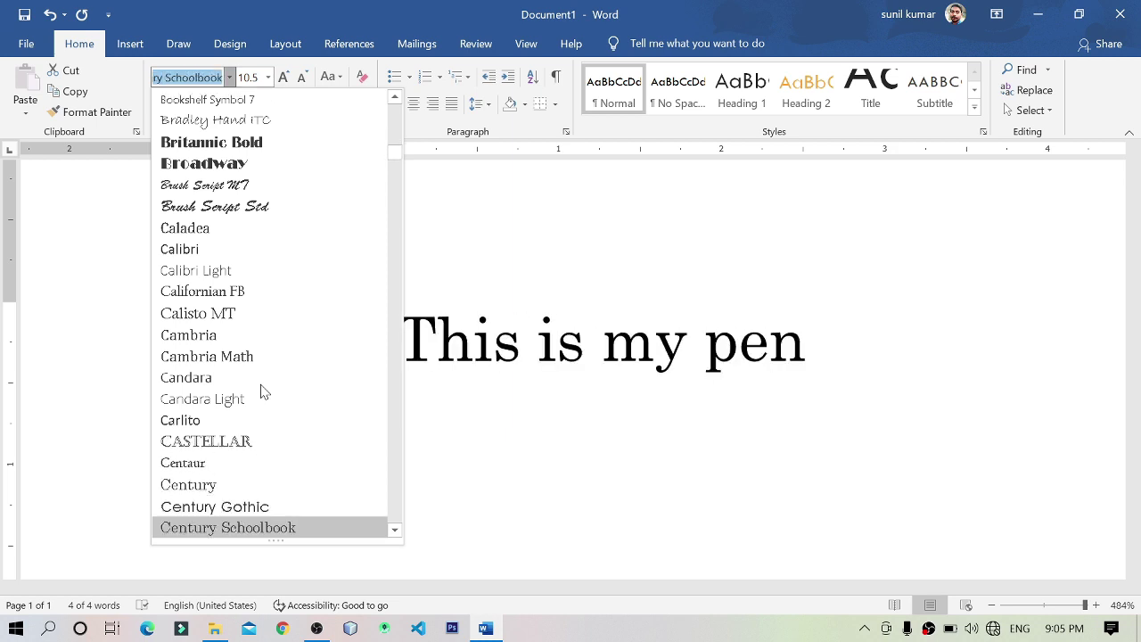
pyautogui.press('Down')
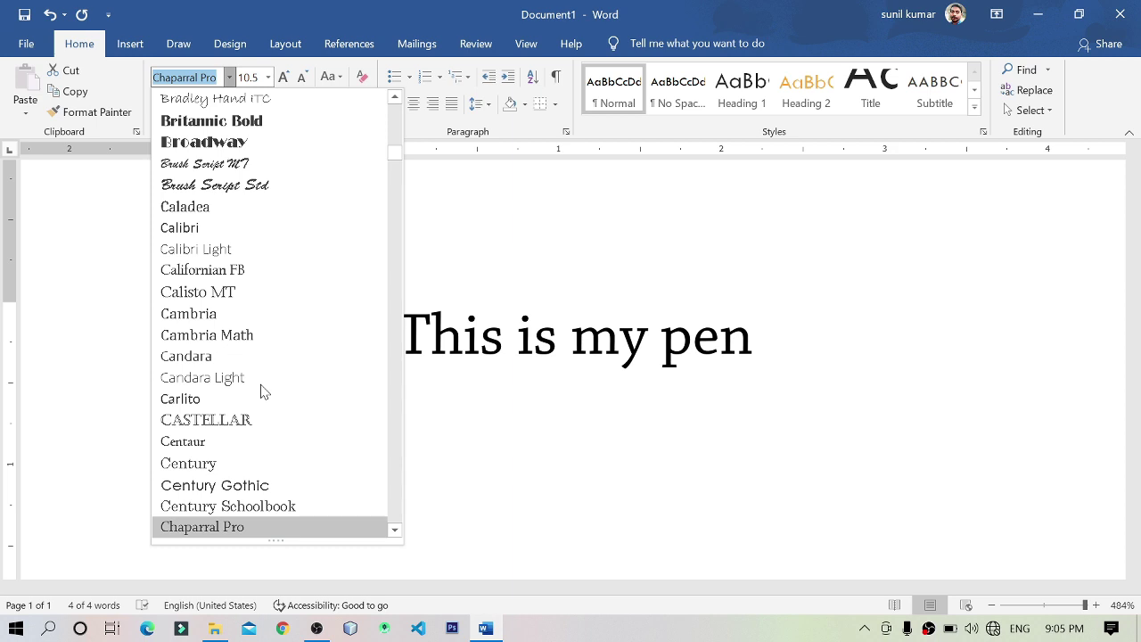
pyautogui.press('Down')
pyautogui.press('Down')
pyautogui.press('Up')
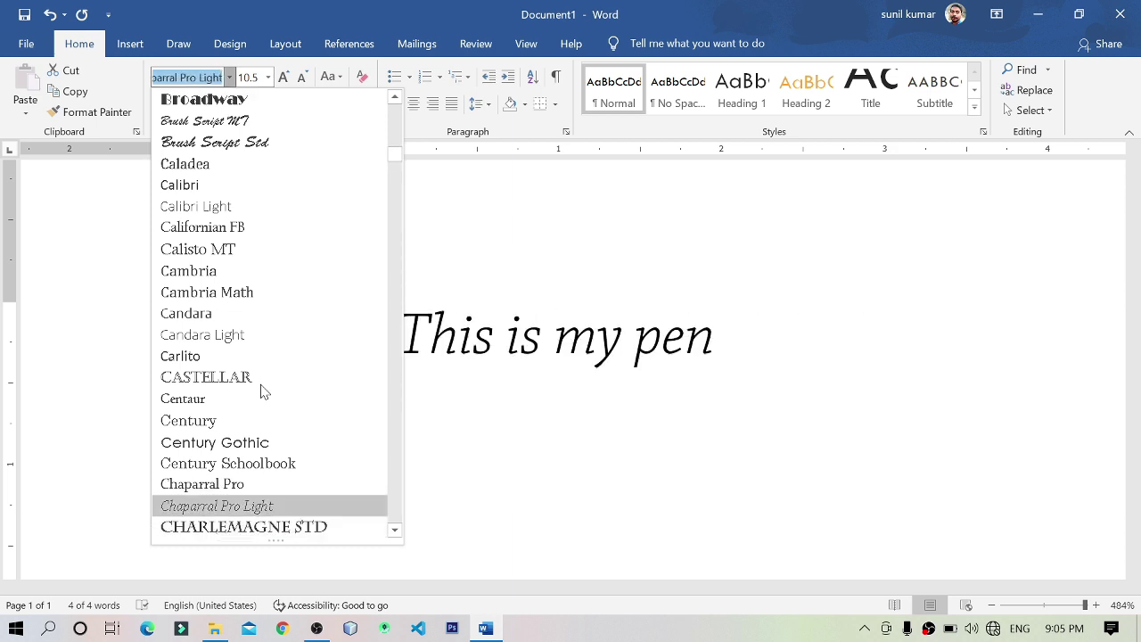
pyautogui.press('Down')
pyautogui.press('Down')
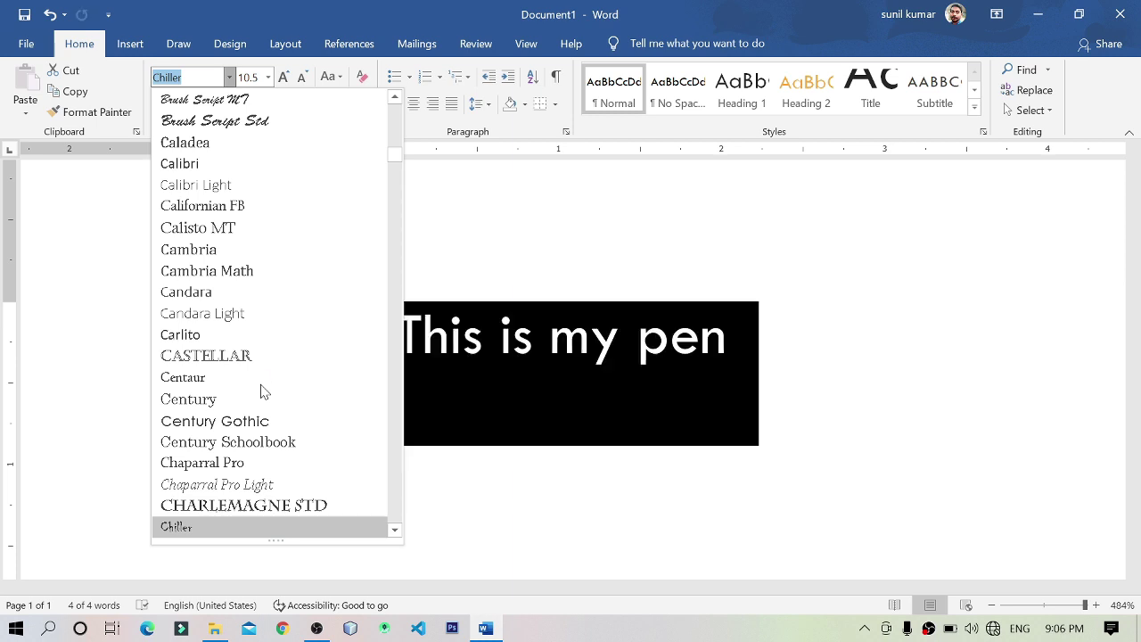
pyautogui.click(562, 322)
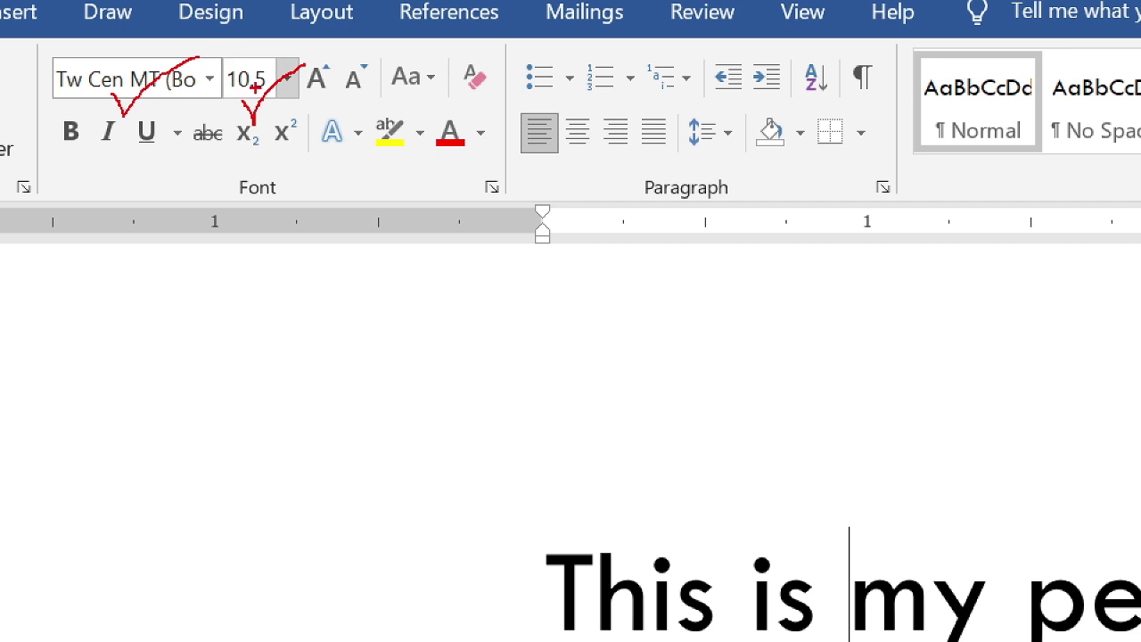
# Step: Handwrite '2007' in red ink above the sentence
pyautogui.moveTo(275, 302)
pyautogui.mouseDown()
pyautogui.moveTo(273, 339)
pyautogui.moveTo(324, 342)
pyautogui.mouseUp()
pyautogui.moveTo(347, 278); pyautogui.dragTo(423, 328)
pyautogui.moveTo(409, 283); pyautogui.dragTo(420, 328)
pyautogui.moveTo(449, 282)
pyautogui.mouseDown()
pyautogui.moveTo(470, 279)
pyautogui.moveTo(465, 331)
pyautogui.moveTo(495, 303)
pyautogui.mouseUp()
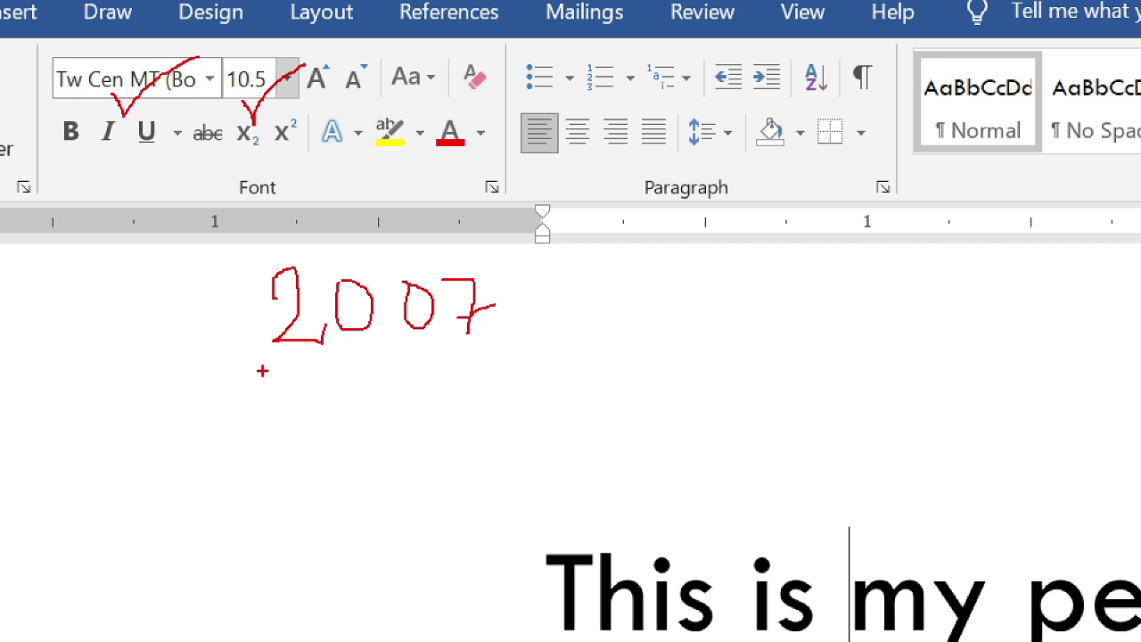
# Step: Underline the red 2007, draw a vertical divider beside it, and undo a stray bracket
pyautogui.moveTo(265, 372); pyautogui.dragTo(489, 354)
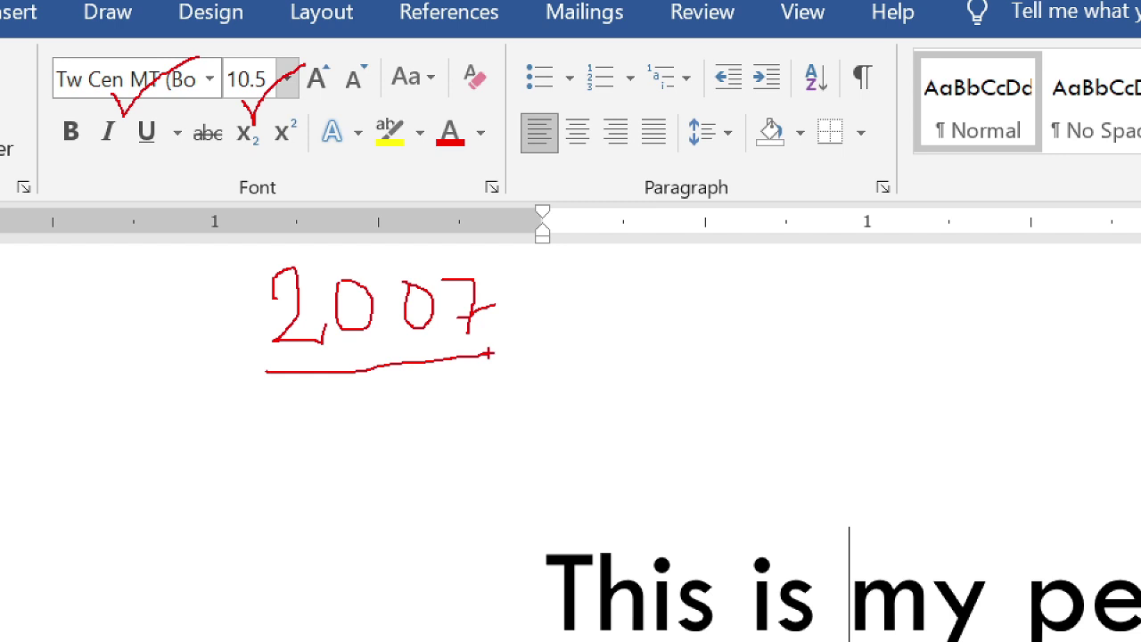
pyautogui.moveTo(536, 262); pyautogui.dragTo(536, 408)
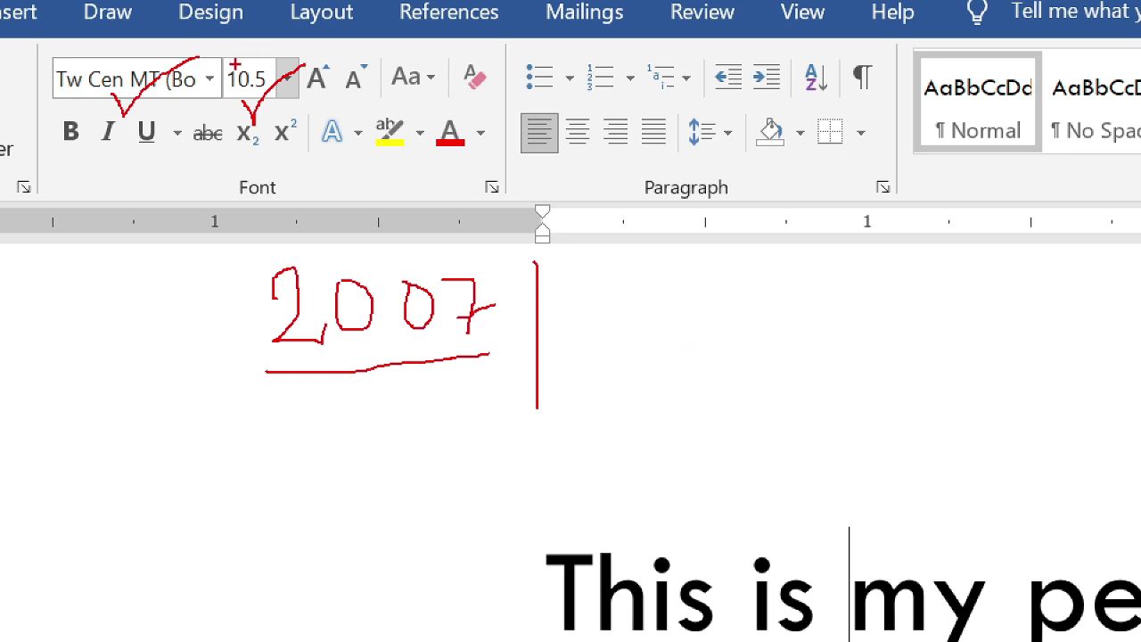
pyautogui.moveTo(236, 65); pyautogui.dragTo(241, 105)
pyautogui.hotkey('ctrl', 'z')
pyautogui.moveTo(653, 287); pyautogui.dragTo(654, 338)
pyautogui.moveTo(655, 286)
pyautogui.mouseDown()
pyautogui.moveTo(661, 312)
pyautogui.moveTo(711, 323)
pyautogui.moveTo(709, 303)
pyautogui.mouseUp()
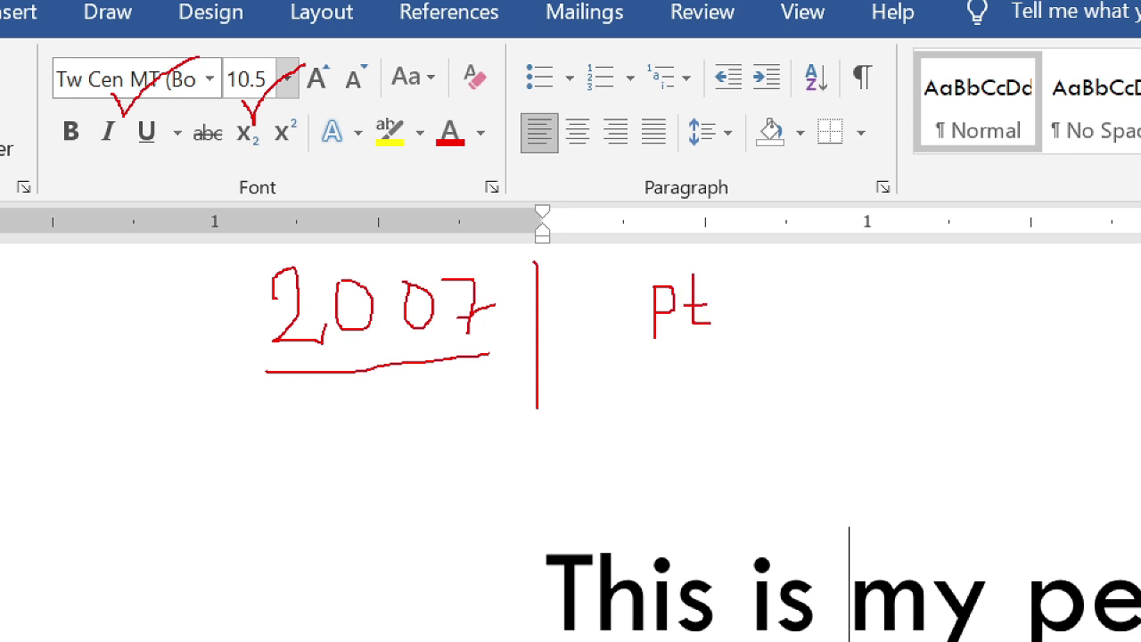
pyautogui.moveTo(557, 294)
pyautogui.mouseDown()
pyautogui.moveTo(586, 343)
pyautogui.moveTo(594, 326)
pyautogui.moveTo(675, 358)
pyautogui.mouseUp()
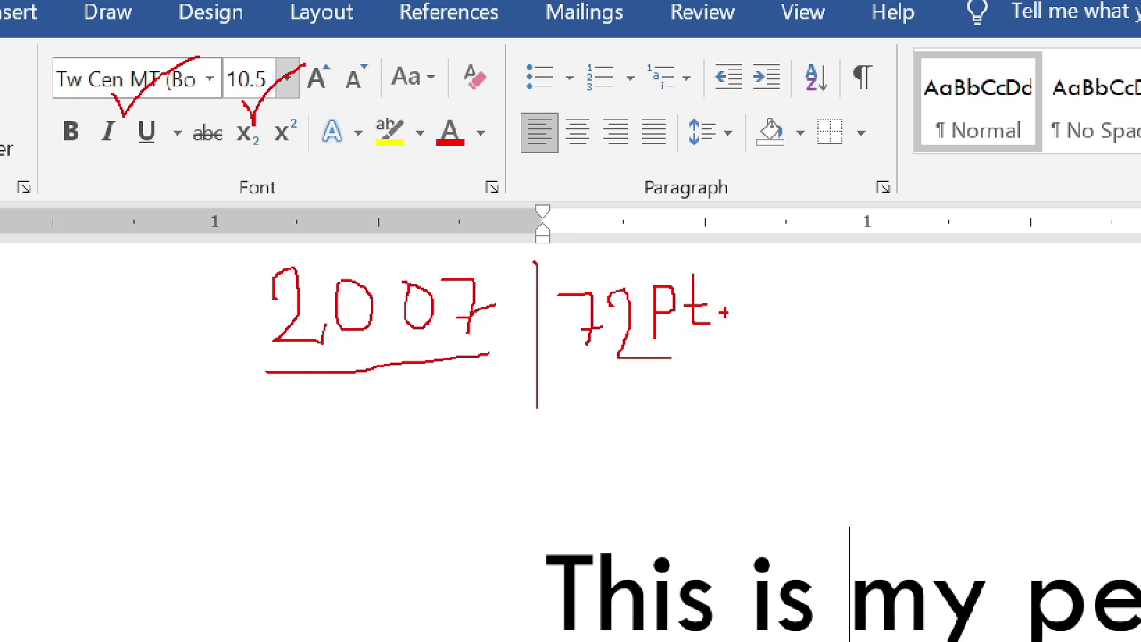
pyautogui.moveTo(749, 304)
pyautogui.mouseDown()
pyautogui.moveTo(784, 304)
pyautogui.moveTo(794, 329)
pyautogui.mouseUp()
pyautogui.moveTo(830, 283)
pyautogui.mouseDown()
pyautogui.moveTo(828, 317)
pyautogui.moveTo(831, 278)
pyautogui.mouseUp()
pyautogui.moveTo(824, 317); pyautogui.dragTo(849, 317)
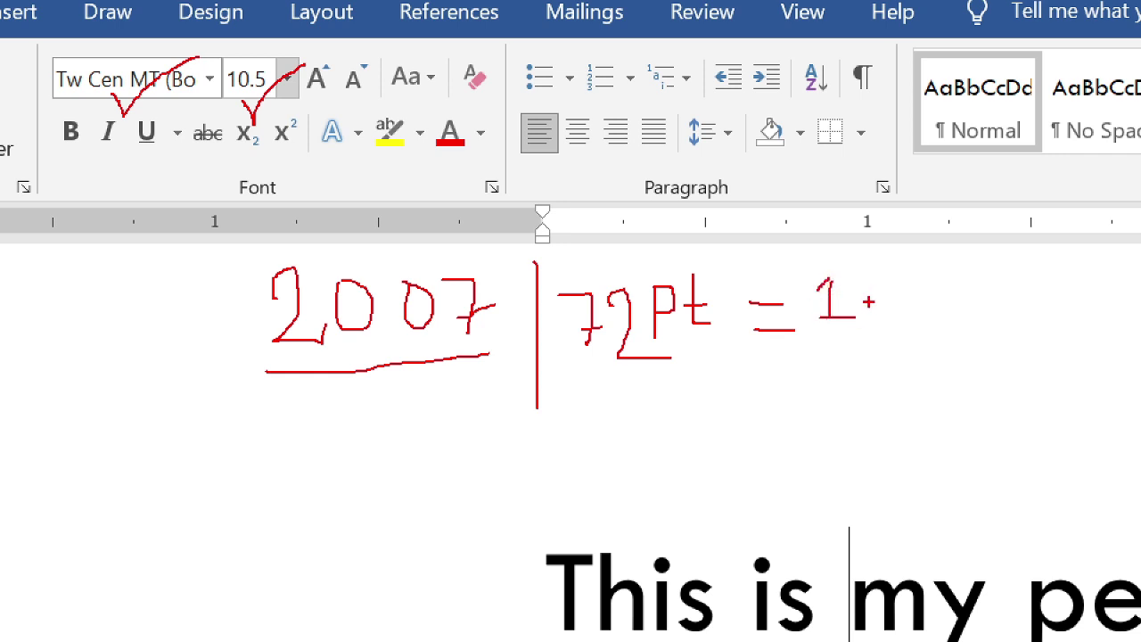
pyautogui.moveTo(870, 304)
pyautogui.mouseDown()
pyautogui.moveTo(870, 333)
pyautogui.moveTo(886, 305)
pyautogui.moveTo(907, 332)
pyautogui.moveTo(934, 335)
pyautogui.mouseUp()
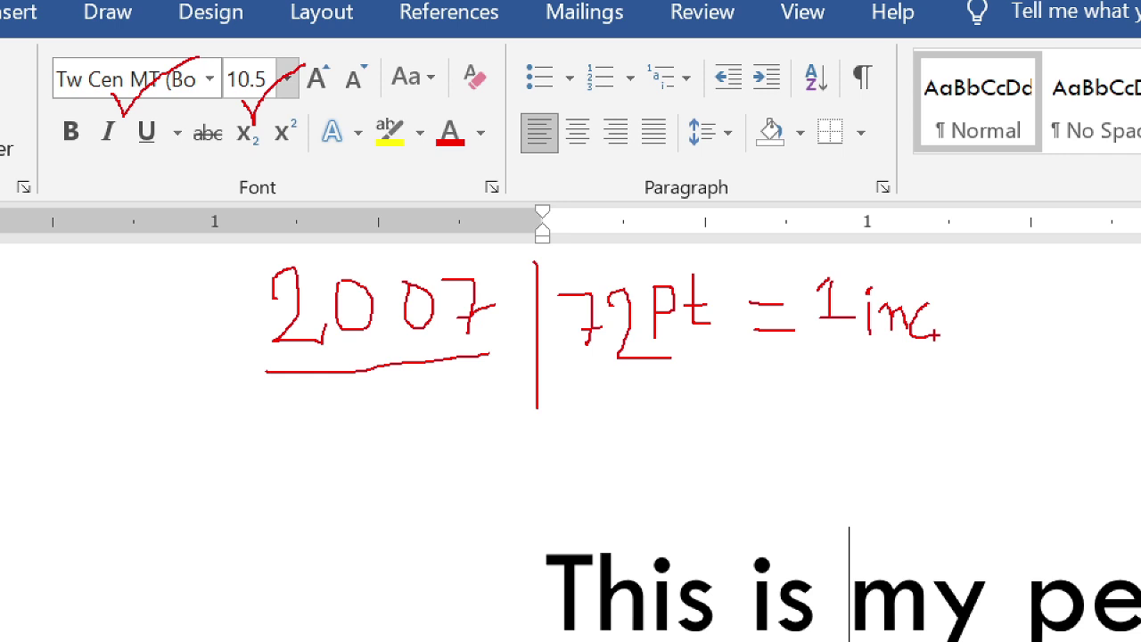
pyautogui.press('Escape')
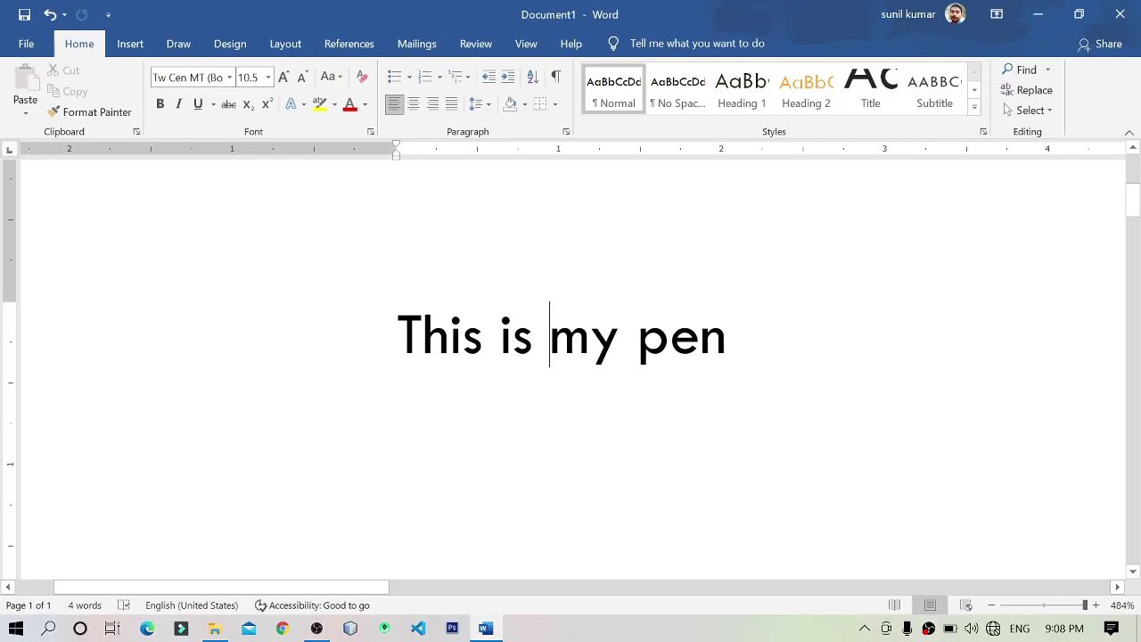
# Step: Select 'This is my pen' and display the font sizes from 8 to 72
pyautogui.moveTo(397, 337); pyautogui.dragTo(758, 337)
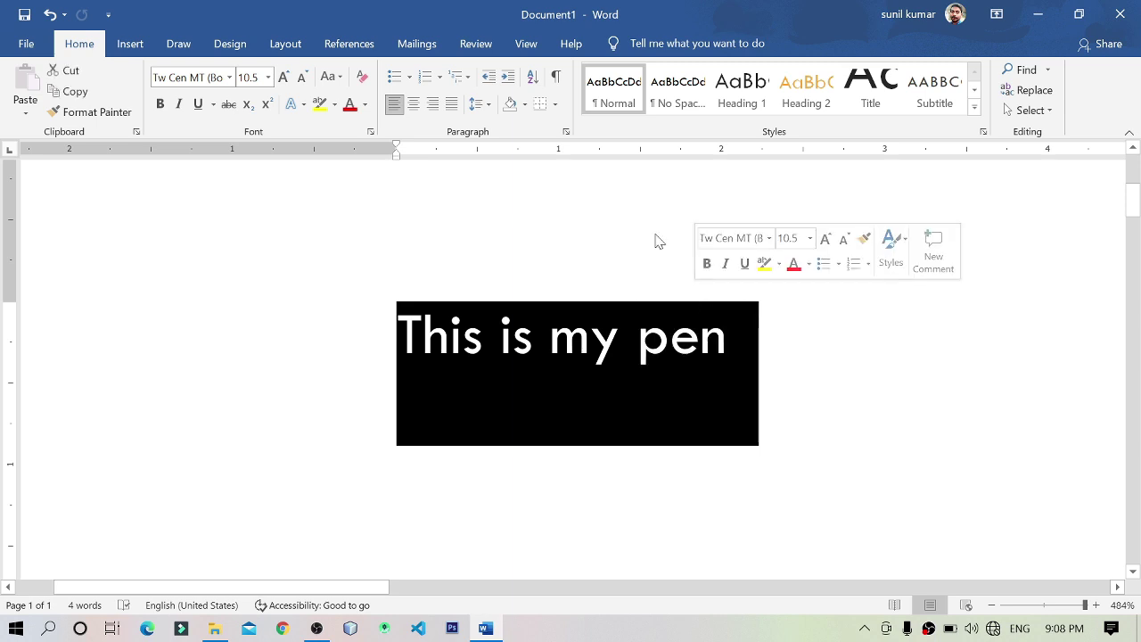
pyautogui.click(269, 77)
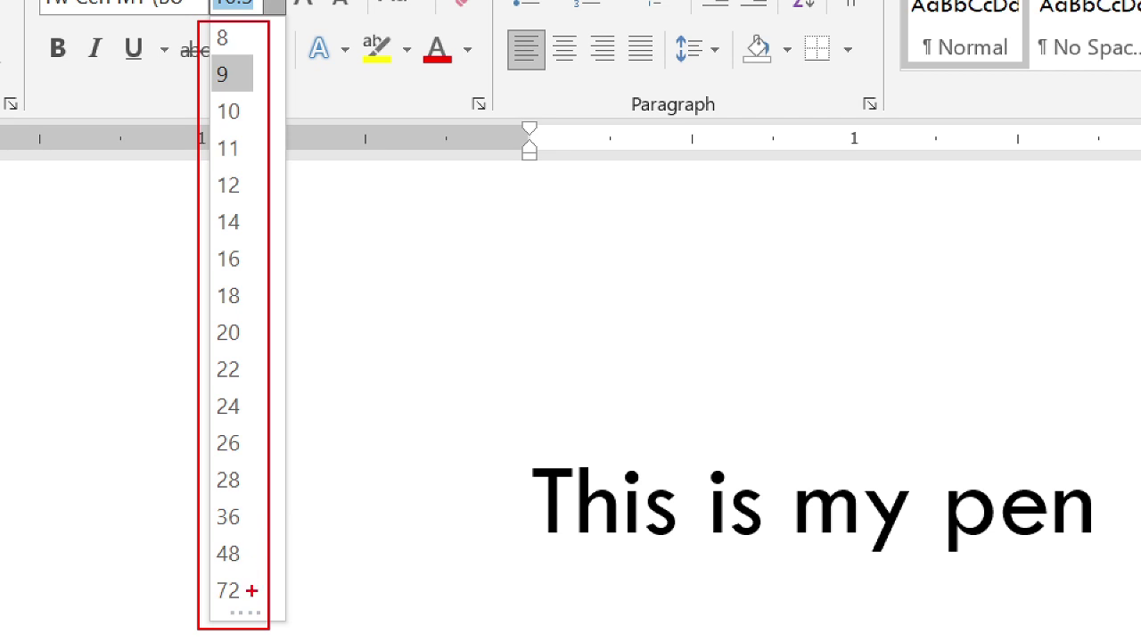
# Step: Mark up the font size list with the pen, then close it leaving size 10.5
pyautogui.moveTo(328, 584)
pyautogui.mouseDown()
pyautogui.moveTo(248, 589)
pyautogui.moveTo(280, 608)
pyautogui.mouseUp()
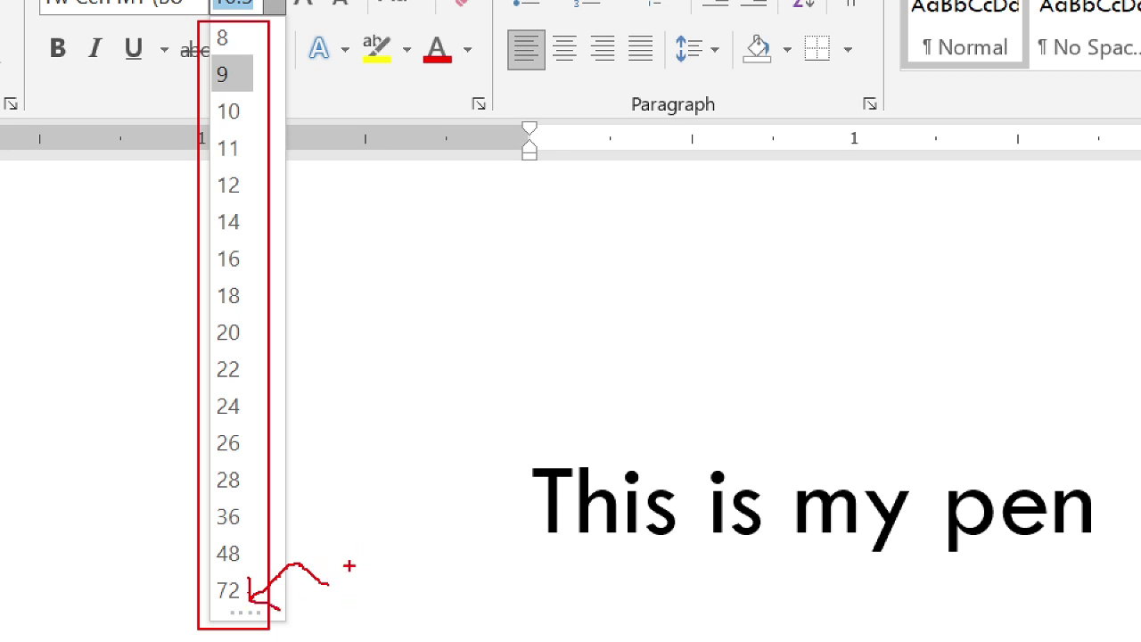
pyautogui.press('t')
pyautogui.write('16')
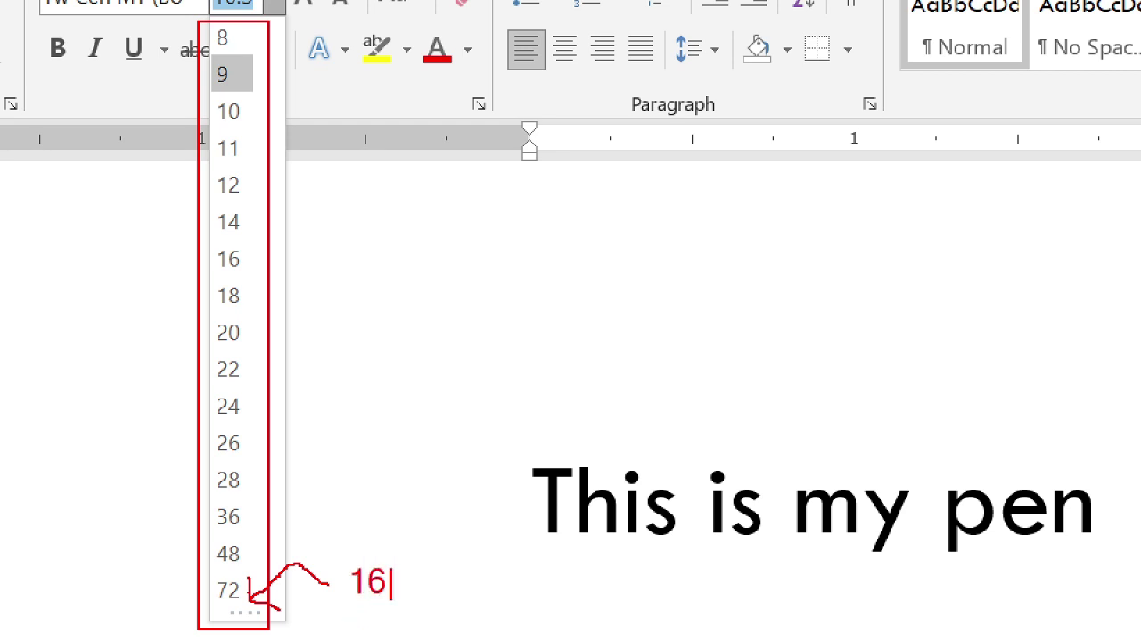
pyautogui.write('38')
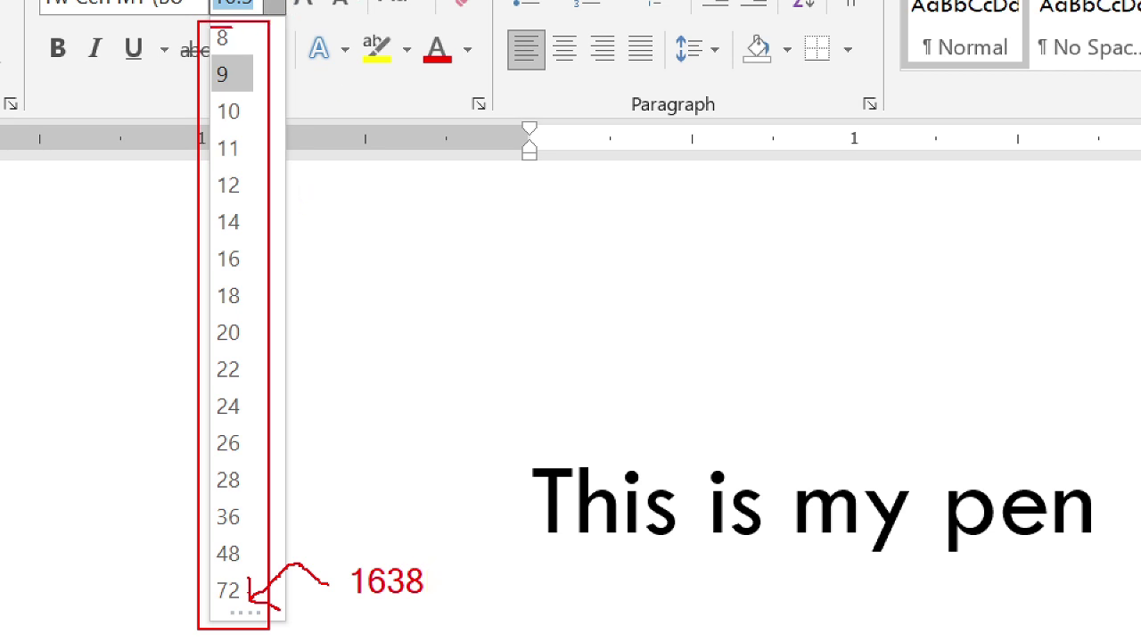
pyautogui.moveTo(214, 27); pyautogui.dragTo(255, 43)
pyautogui.moveTo(255, 43)
pyautogui.mouseDown()
pyautogui.moveTo(291, 42)
pyautogui.moveTo(282, 64)
pyautogui.moveTo(316, 27)
pyautogui.moveTo(304, 52)
pyautogui.moveTo(342, 62)
pyautogui.mouseUp()
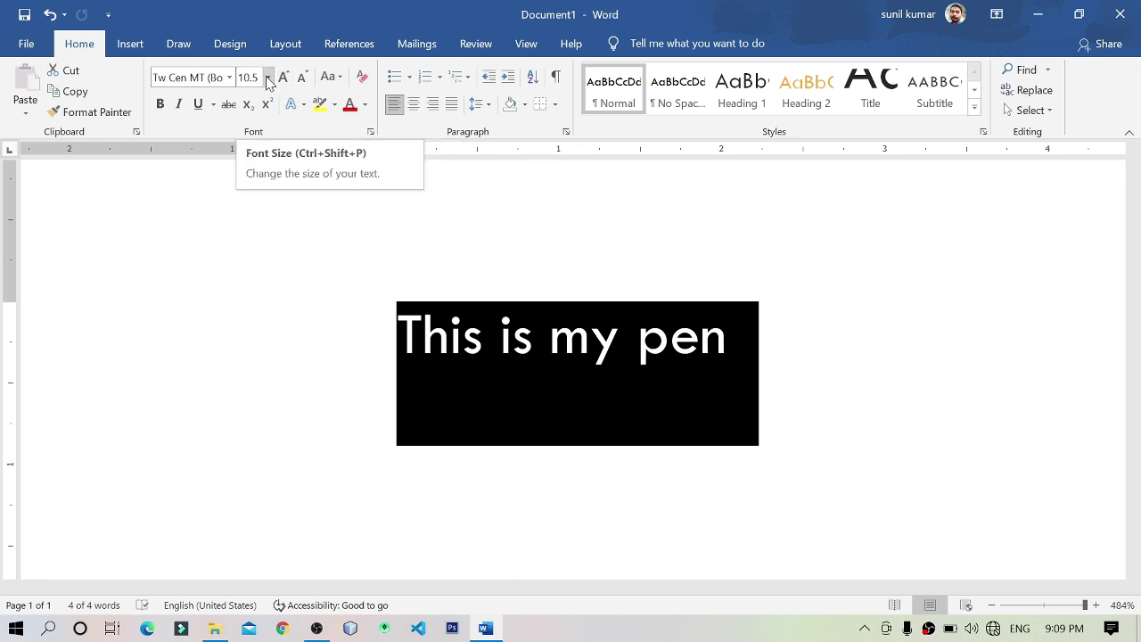
# Step: Grow the sentence's font up to 18 with Grow Font, then shrink it to 12
pyautogui.click(267, 79)
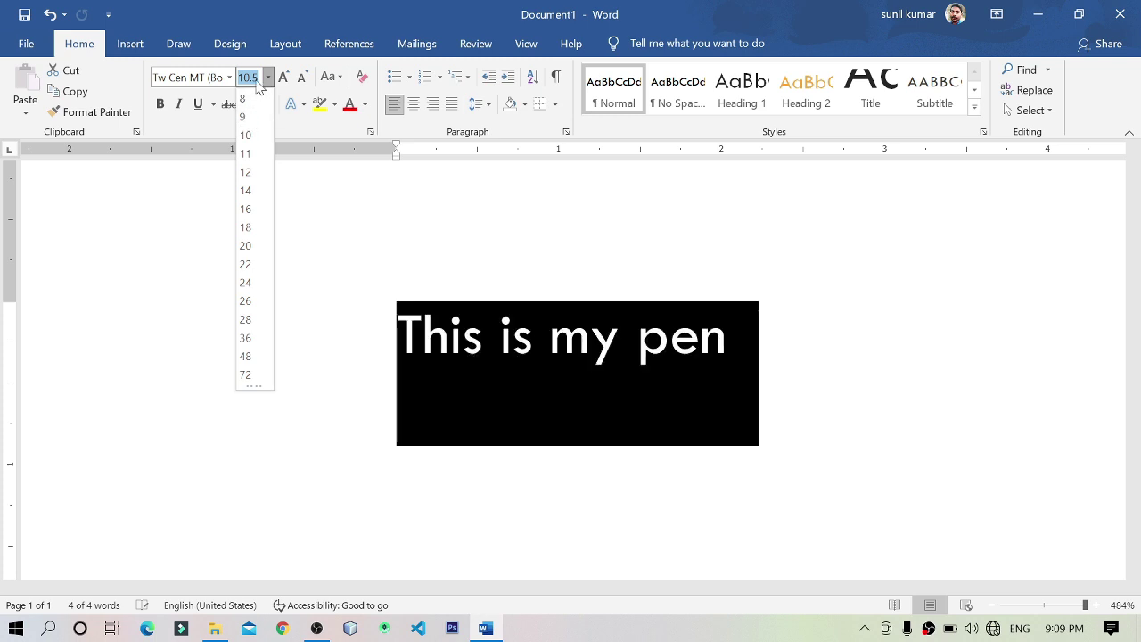
pyautogui.click(285, 80)
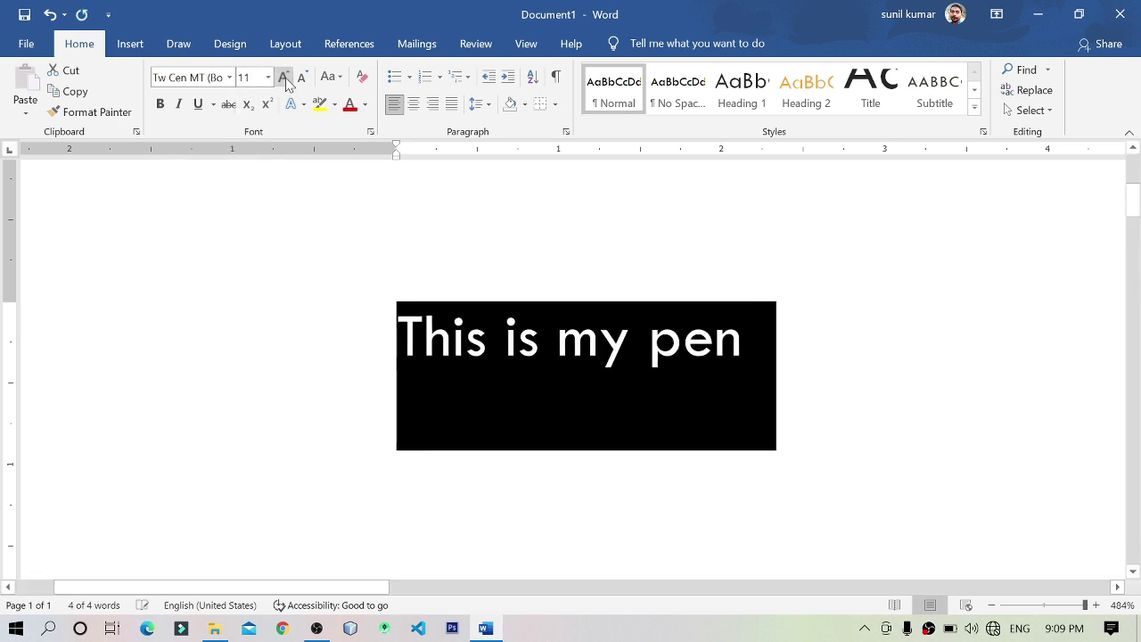
pyautogui.click(286, 81)
pyautogui.click(285, 80)
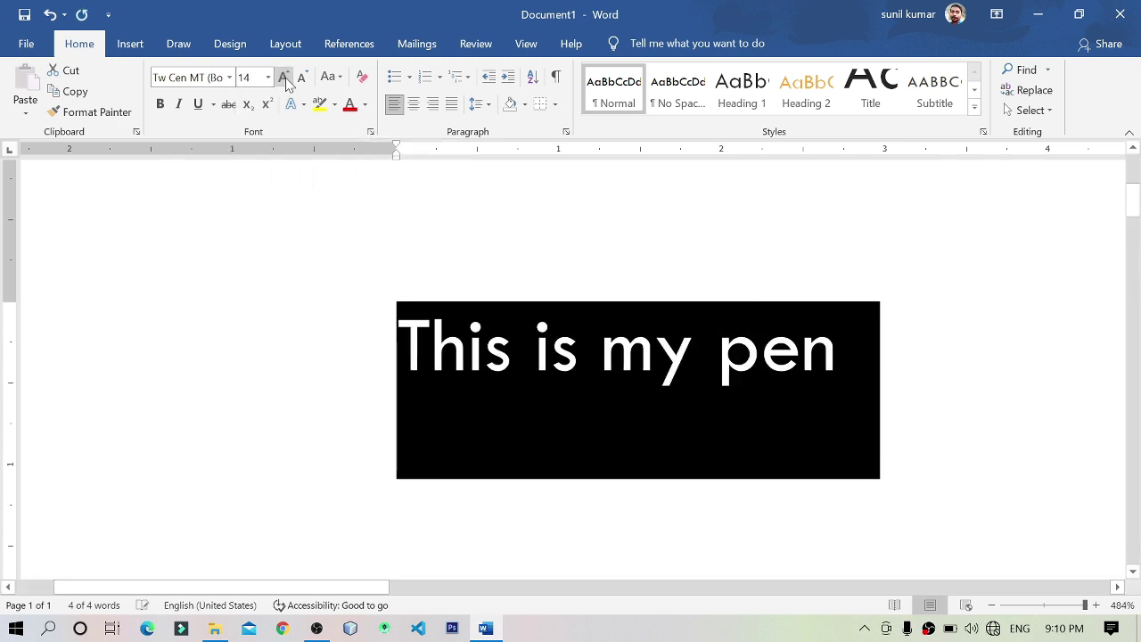
pyautogui.click(285, 80)
pyautogui.click(285, 80)
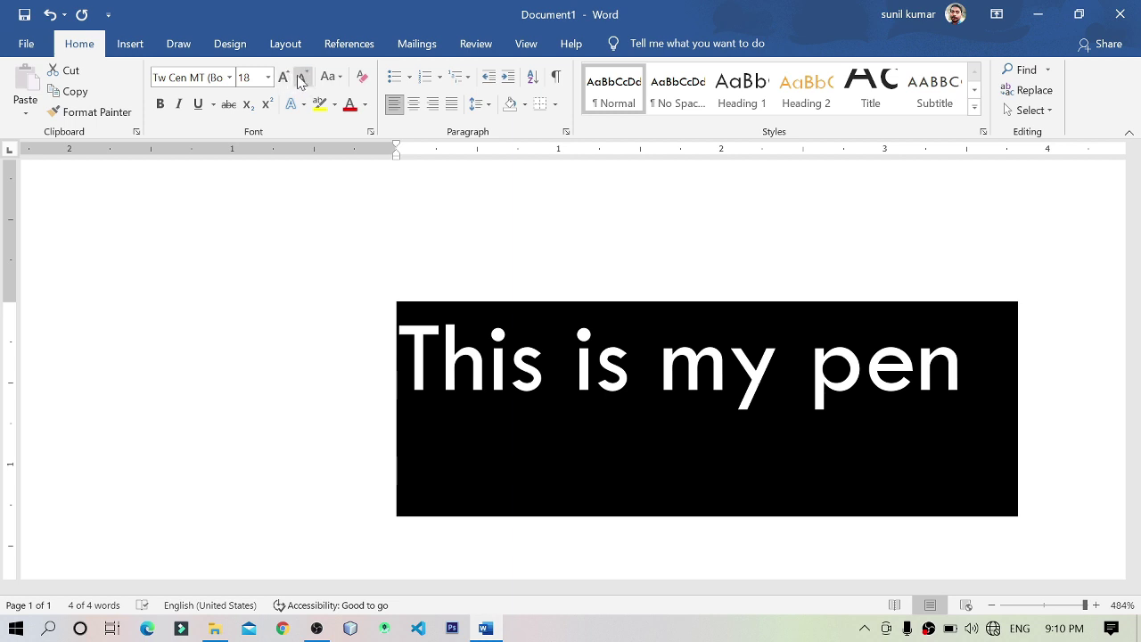
pyautogui.click(300, 81)
pyautogui.click(301, 80)
pyautogui.click(300, 80)
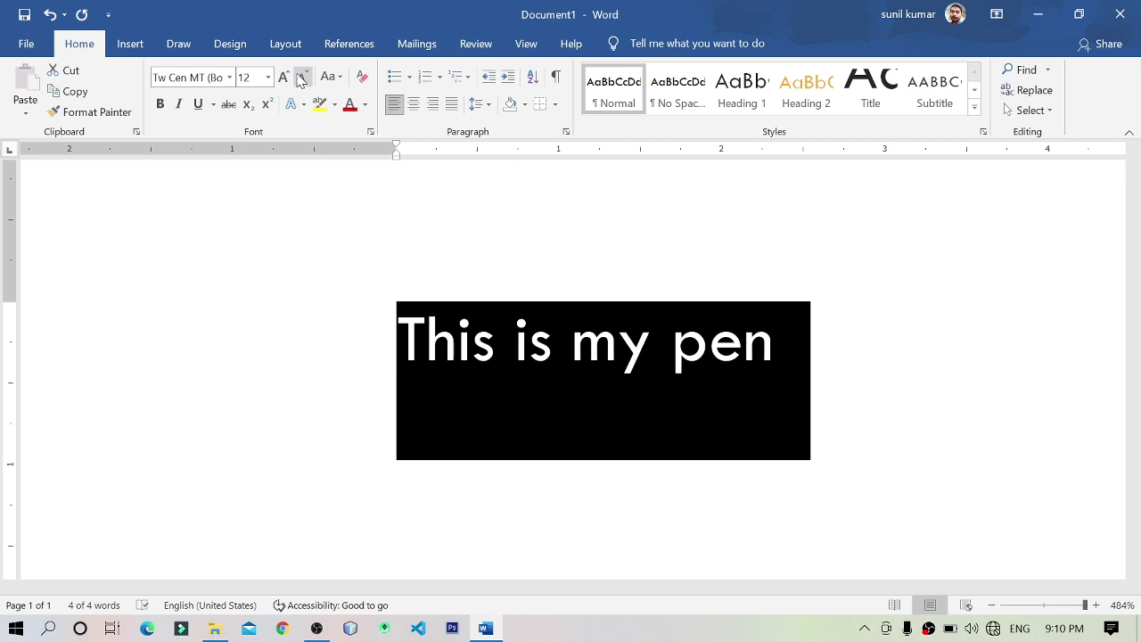
# Step: Enlarge the sentence to 18 with Ctrl+Shift+>, then shrink it down to 11
pyautogui.hotkey('ctrl', 'shift', '.')
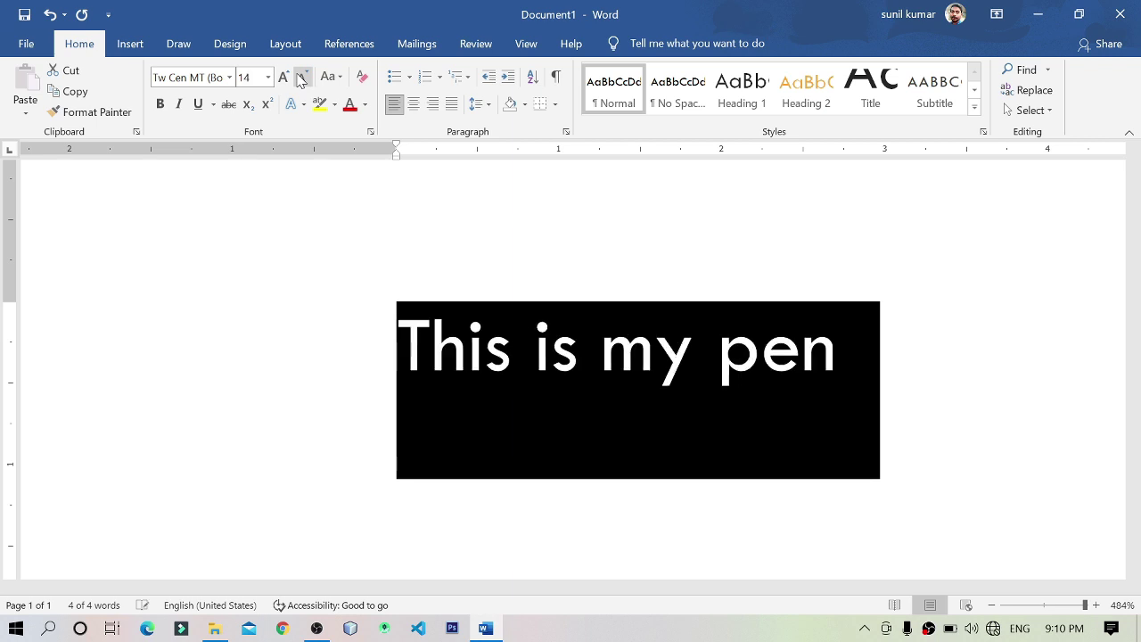
pyautogui.hotkey('ctrl', 'shift', '.')
pyautogui.hotkey('ctrl', 'shift', '.')
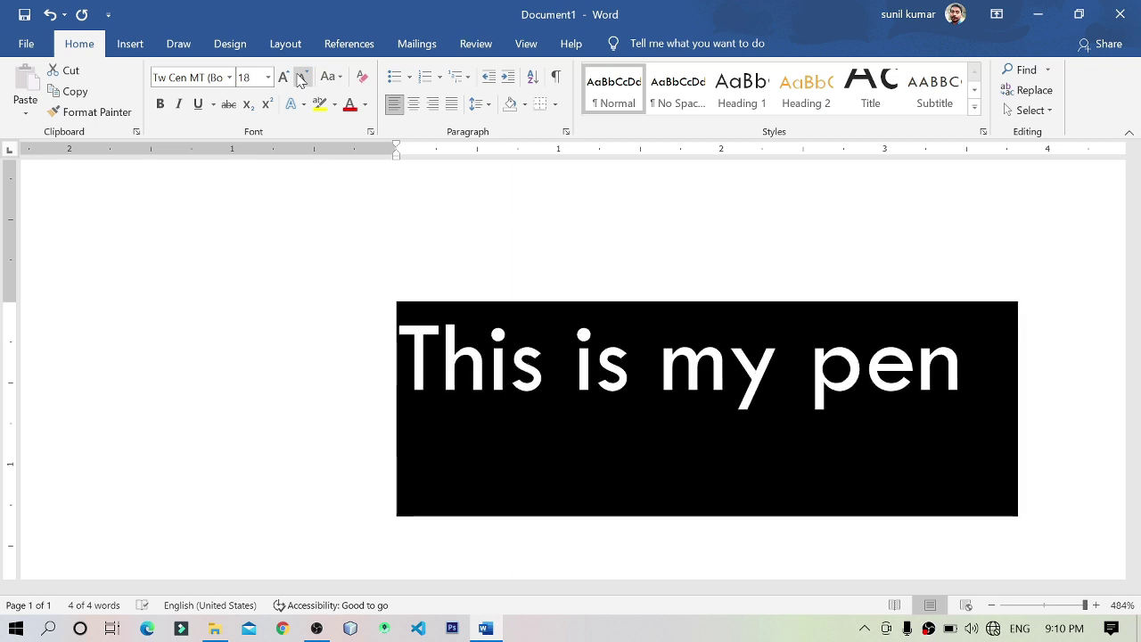
pyautogui.click(301, 79)
pyautogui.click(301, 79)
pyautogui.click(302, 79)
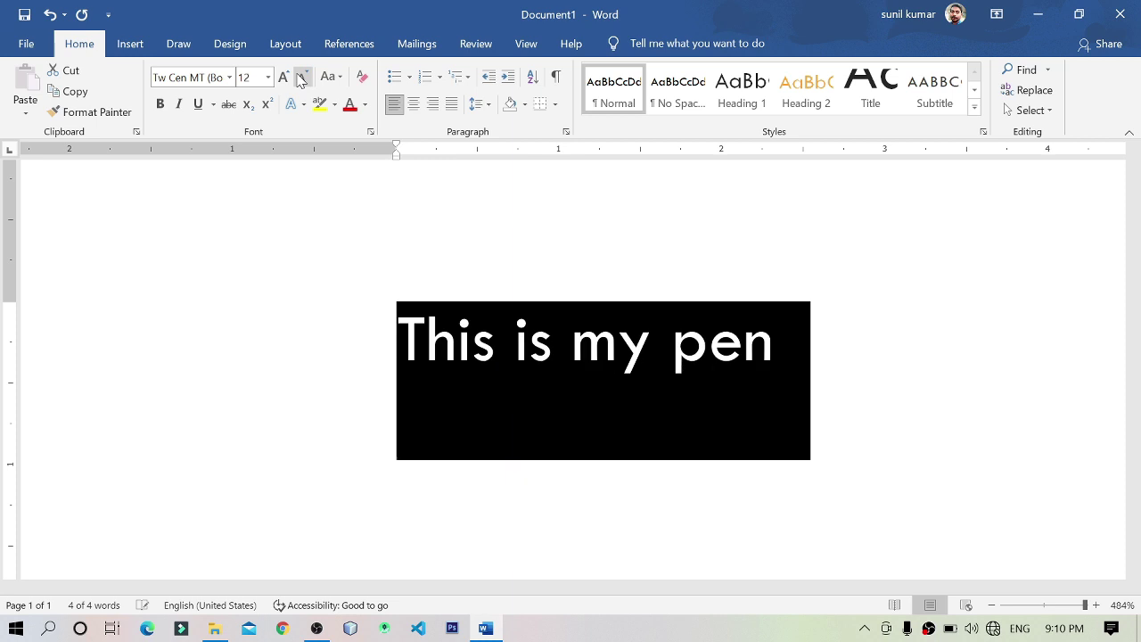
pyautogui.click(302, 79)
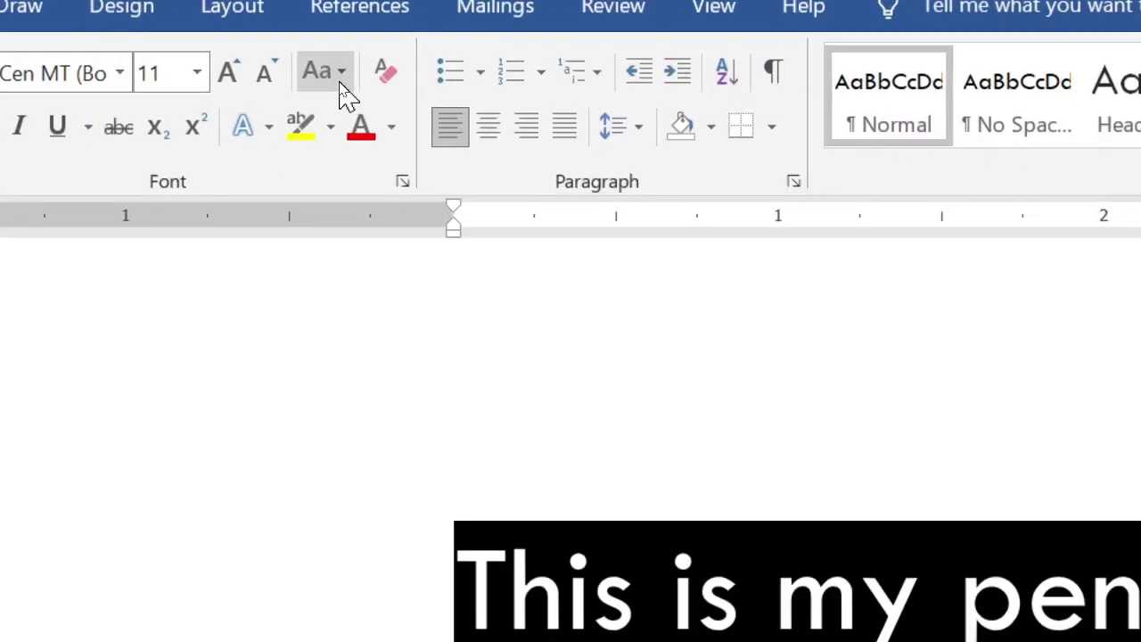
# Step: Look through the Change Case options unchanged, then add a full stop after 'pen'
pyautogui.click(340, 83)
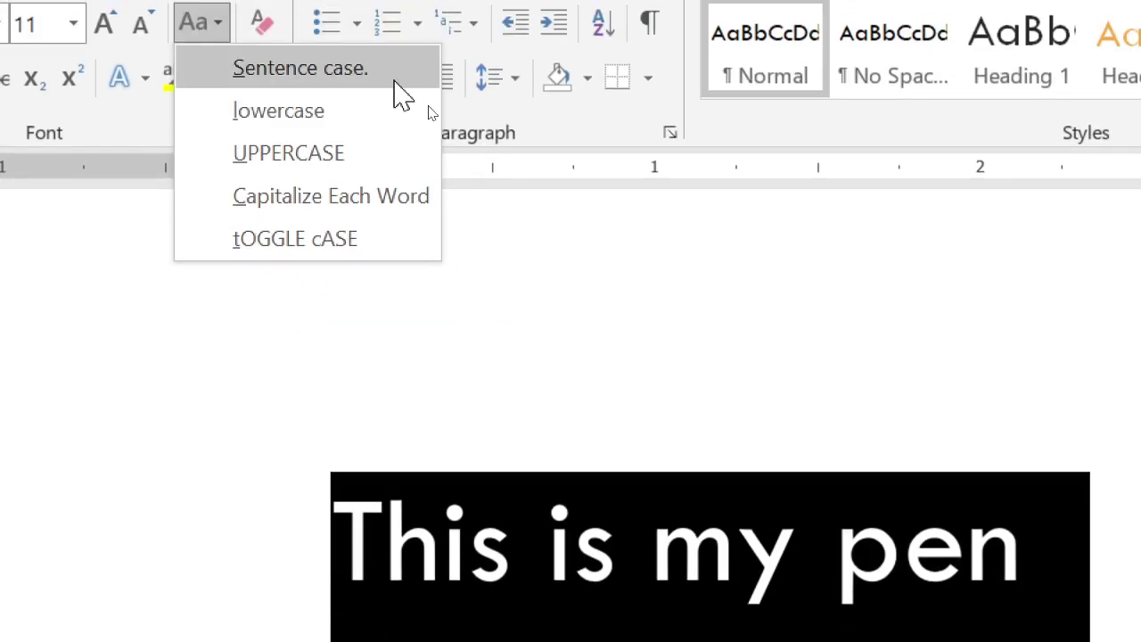
pyautogui.click(393, 78)
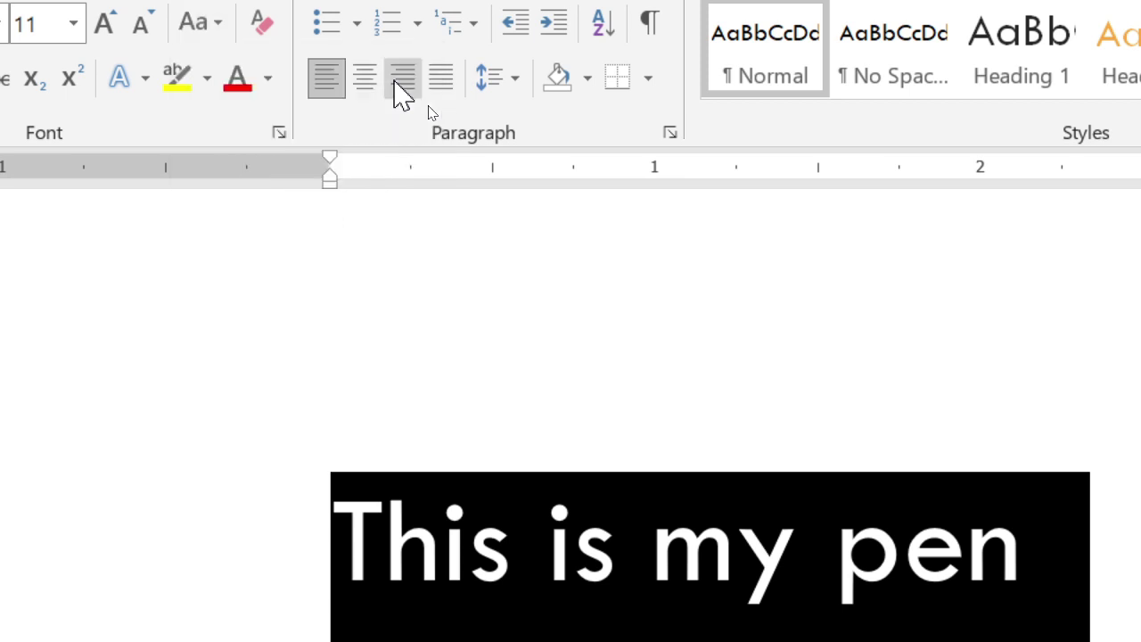
pyautogui.click(987, 316)
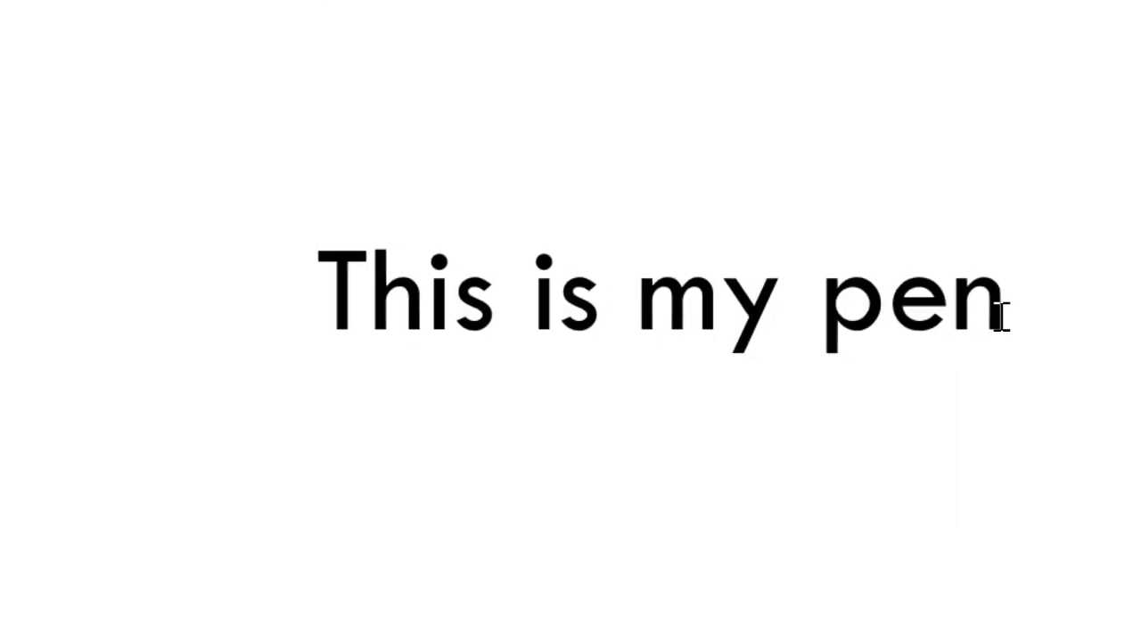
pyautogui.write('.')
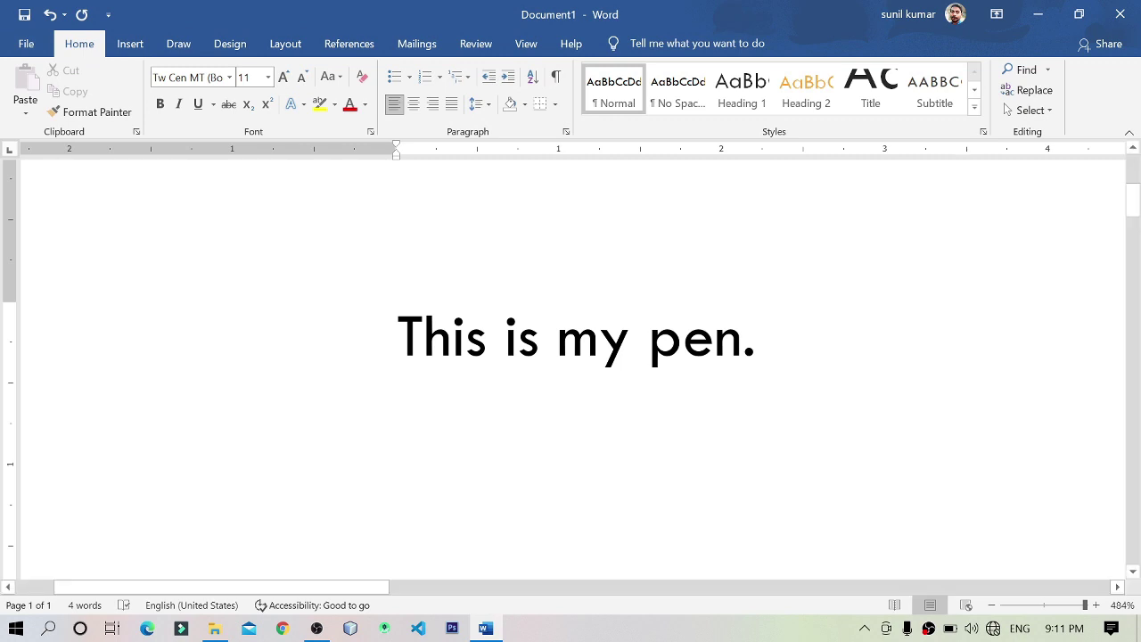
# Step: Change the sentence to UPPERCASE with Change Case
pyautogui.moveTo(397, 339); pyautogui.dragTo(790, 338)
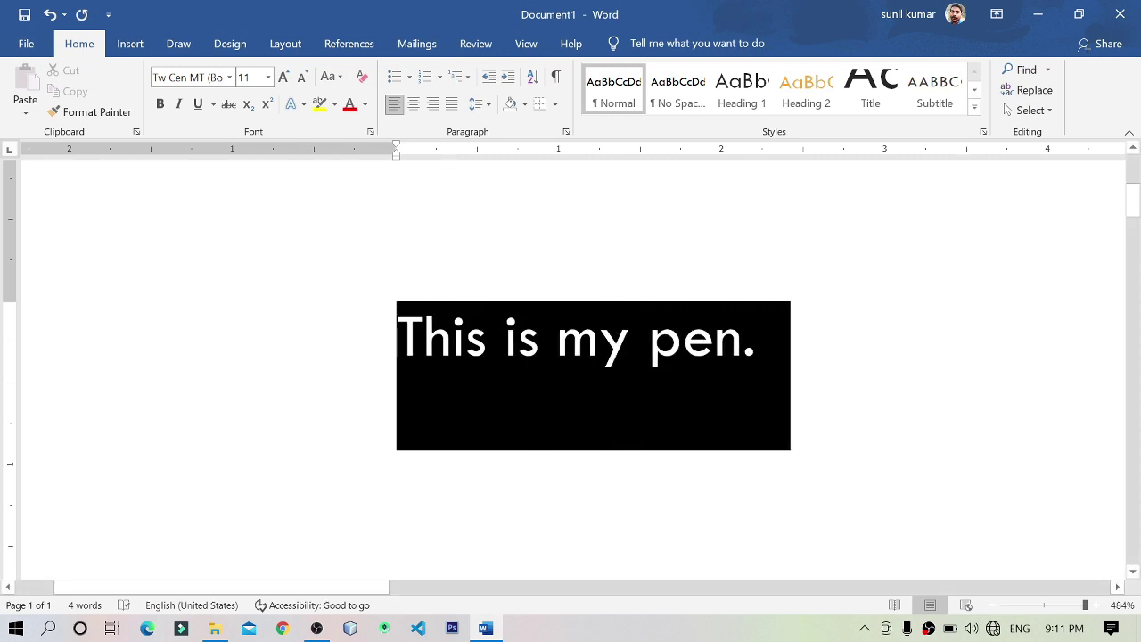
pyautogui.click(335, 78)
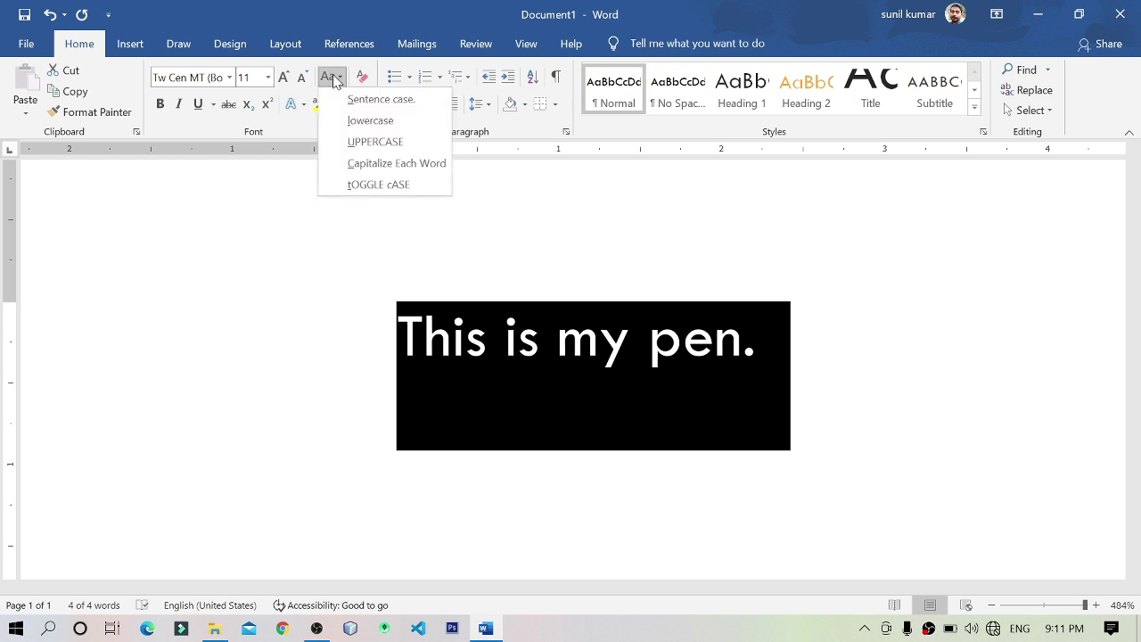
pyautogui.click(374, 142)
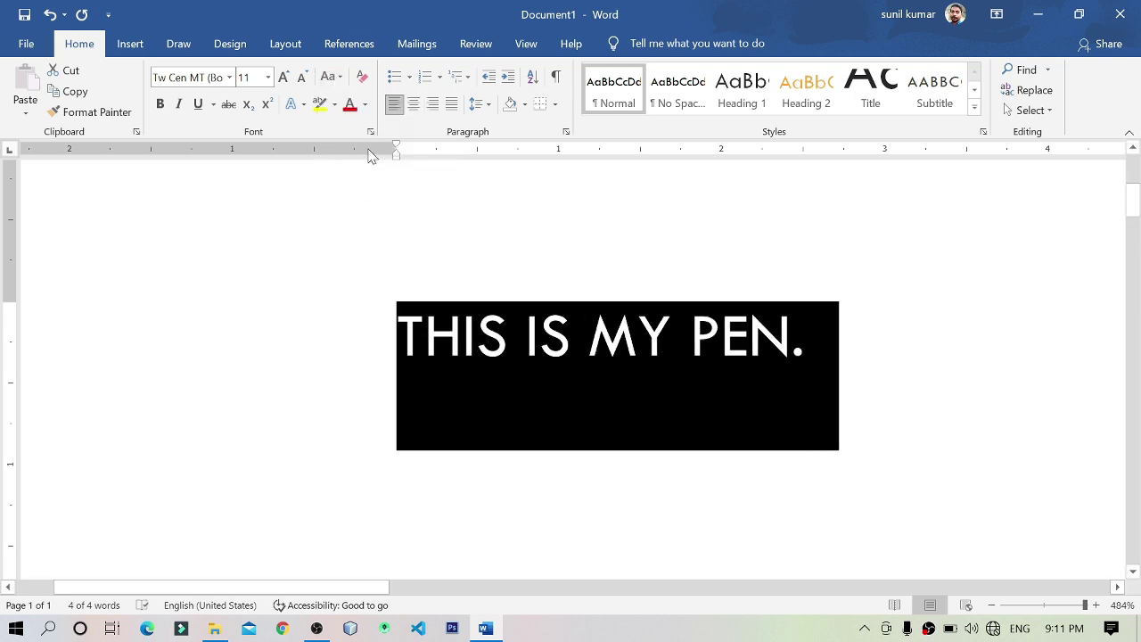
pyautogui.click(545, 321)
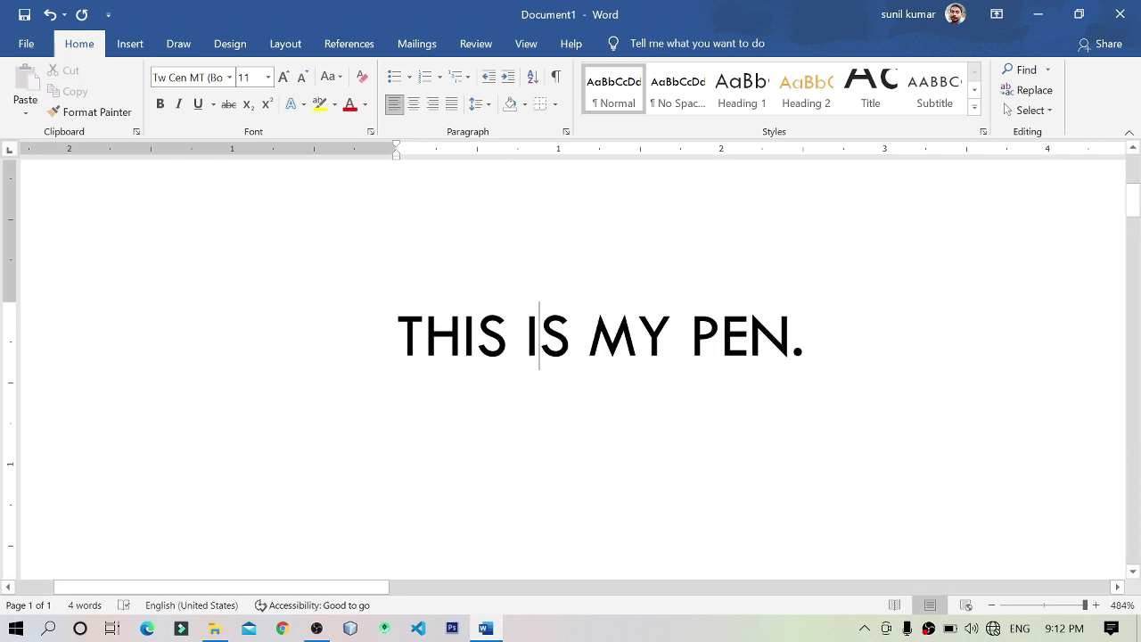
# Step: Convert the line to lowercase, then select all text and show Change Case again
pyautogui.tripleClick(419, 287)
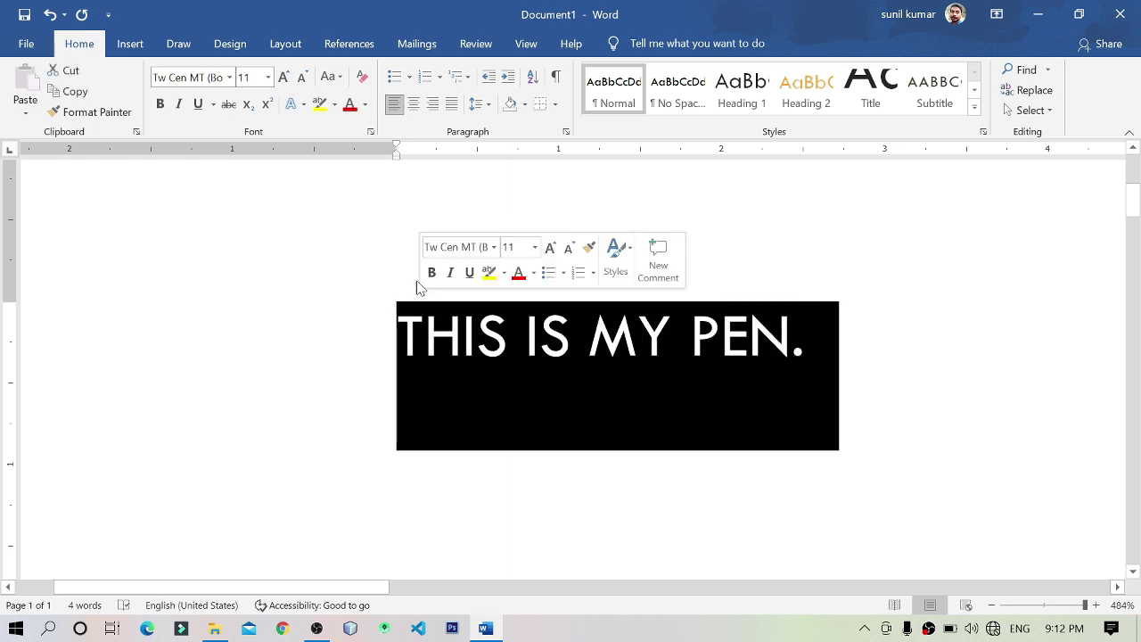
pyautogui.click(331, 77)
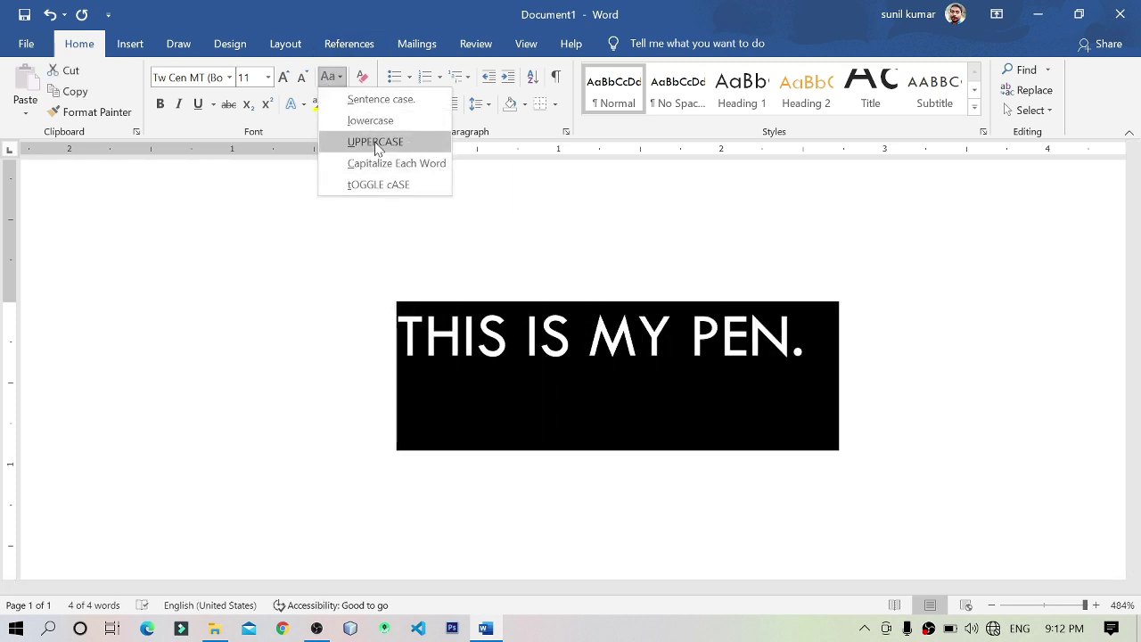
pyautogui.click(370, 121)
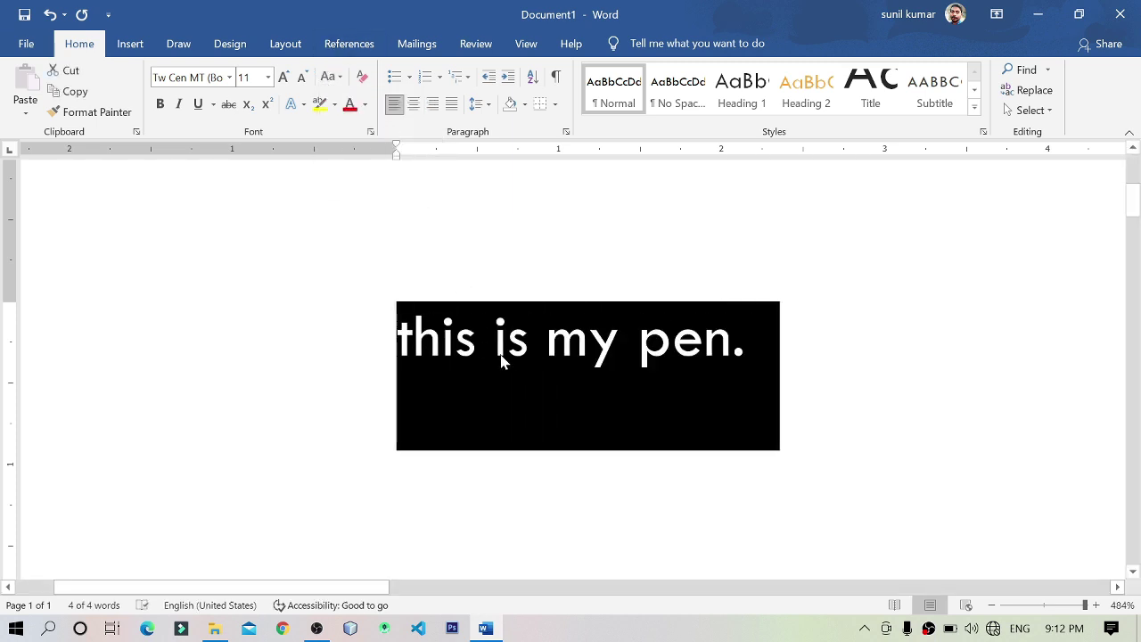
pyautogui.click(507, 338)
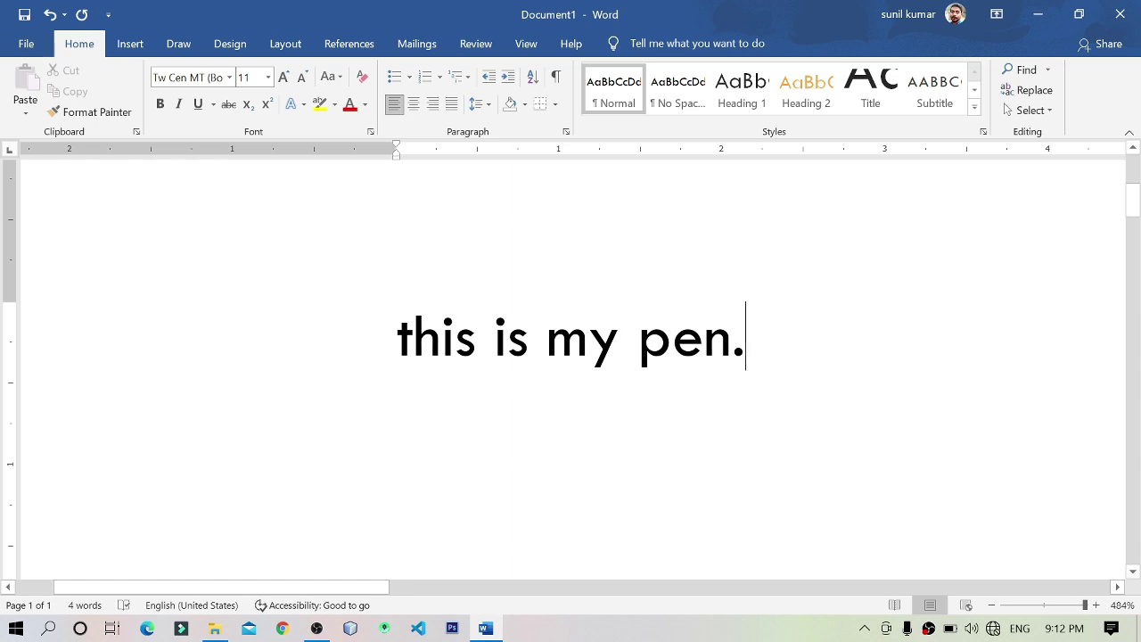
pyautogui.hotkey('ctrl', 'a')
pyautogui.click(331, 79)
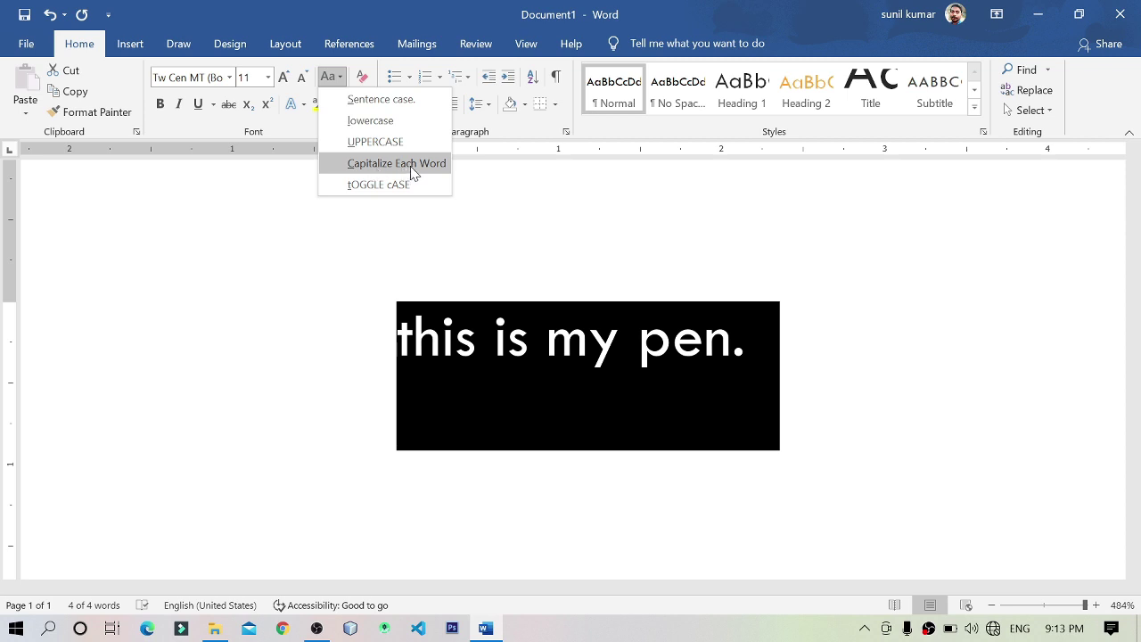
pyautogui.click(412, 173)
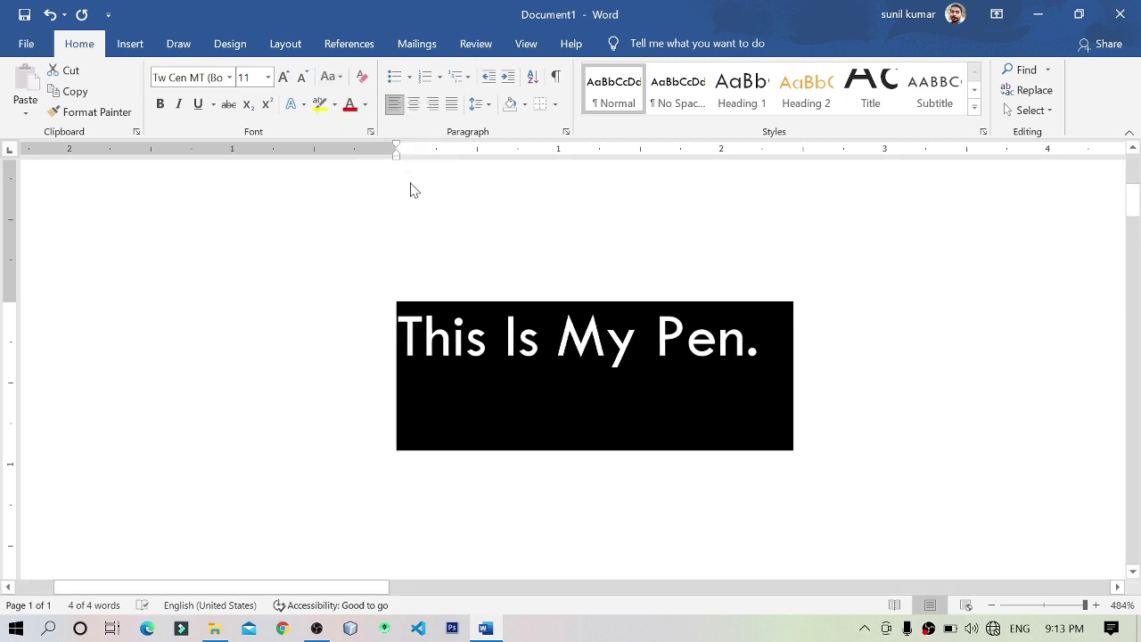
pyautogui.click(446, 344)
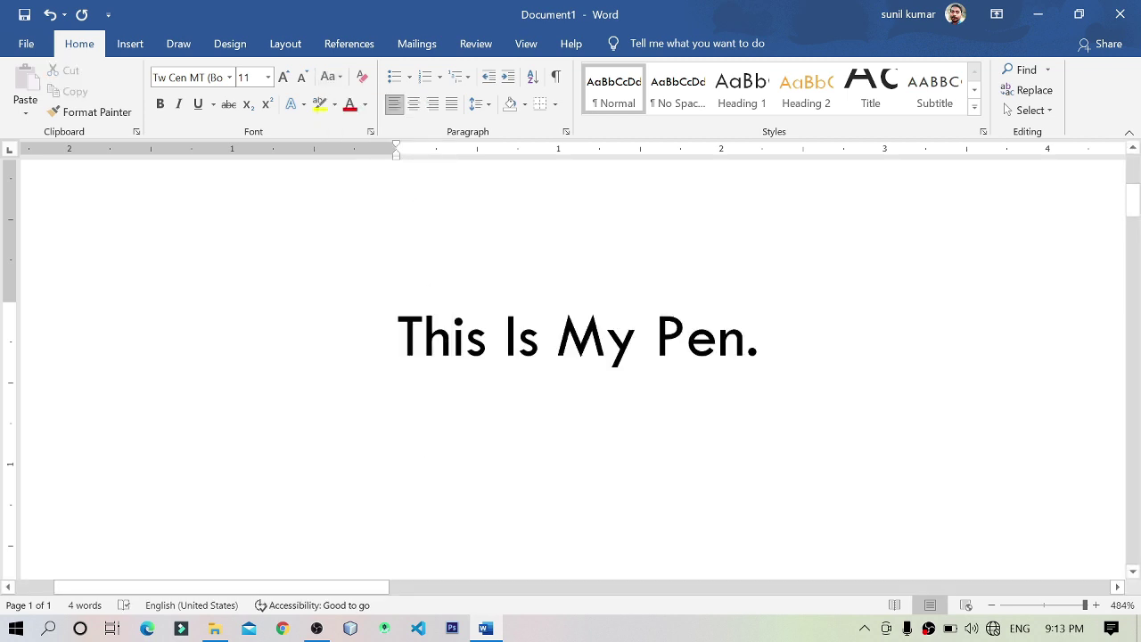
pyautogui.moveTo(396, 344); pyautogui.dragTo(653, 339)
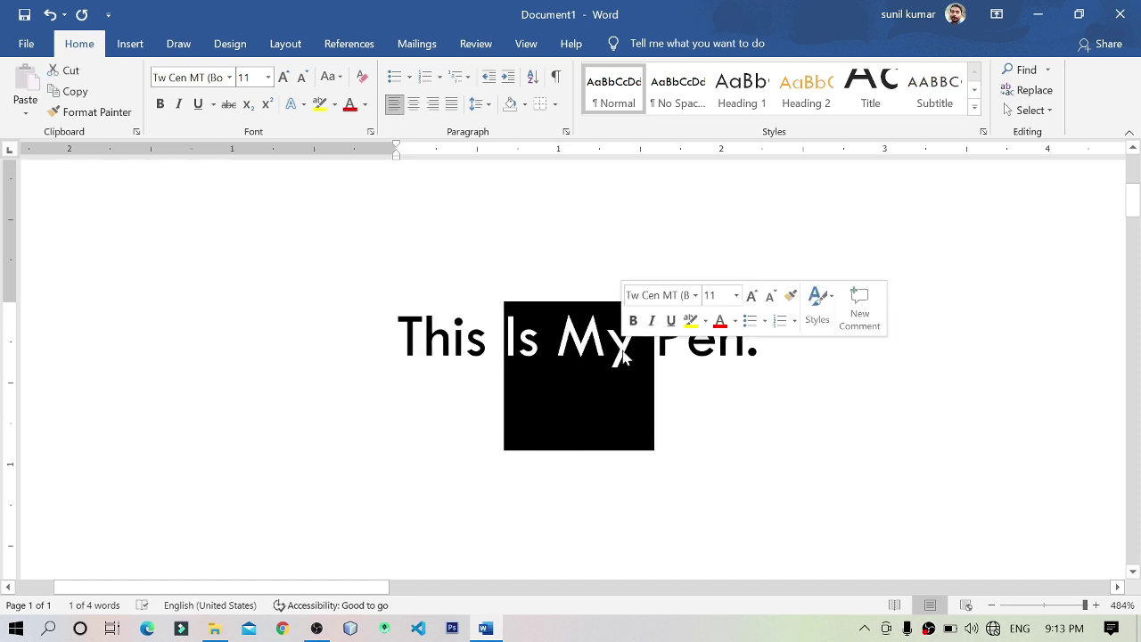
pyautogui.click(655, 343)
pyautogui.moveTo(746, 343); pyautogui.dragTo(660, 348)
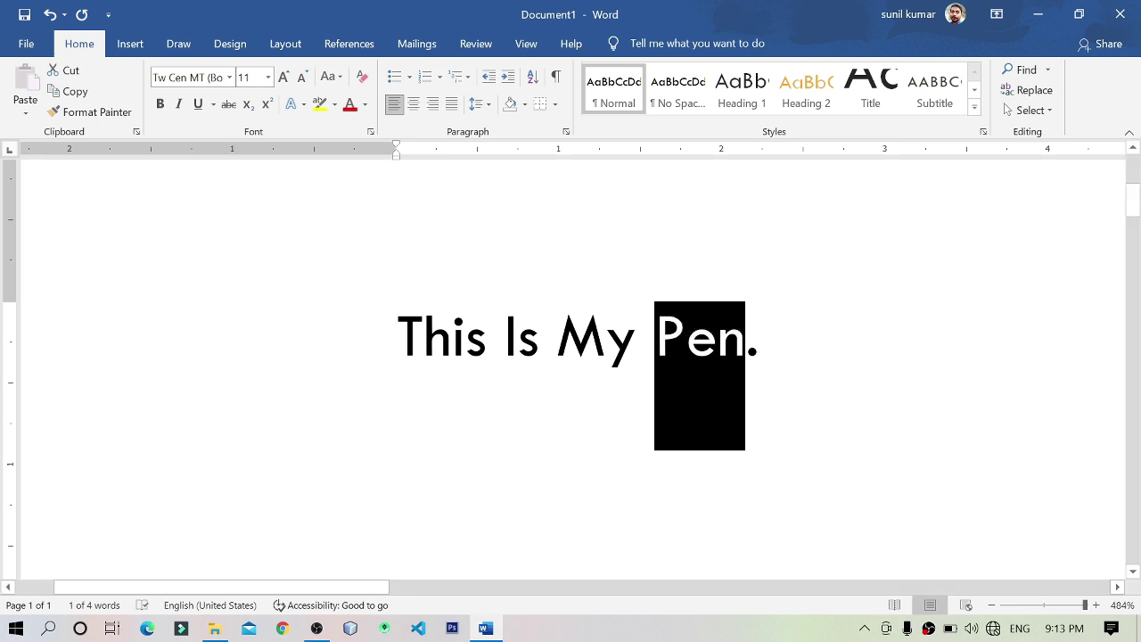
pyautogui.click(518, 338)
pyautogui.moveTo(534, 339); pyautogui.dragTo(398, 338)
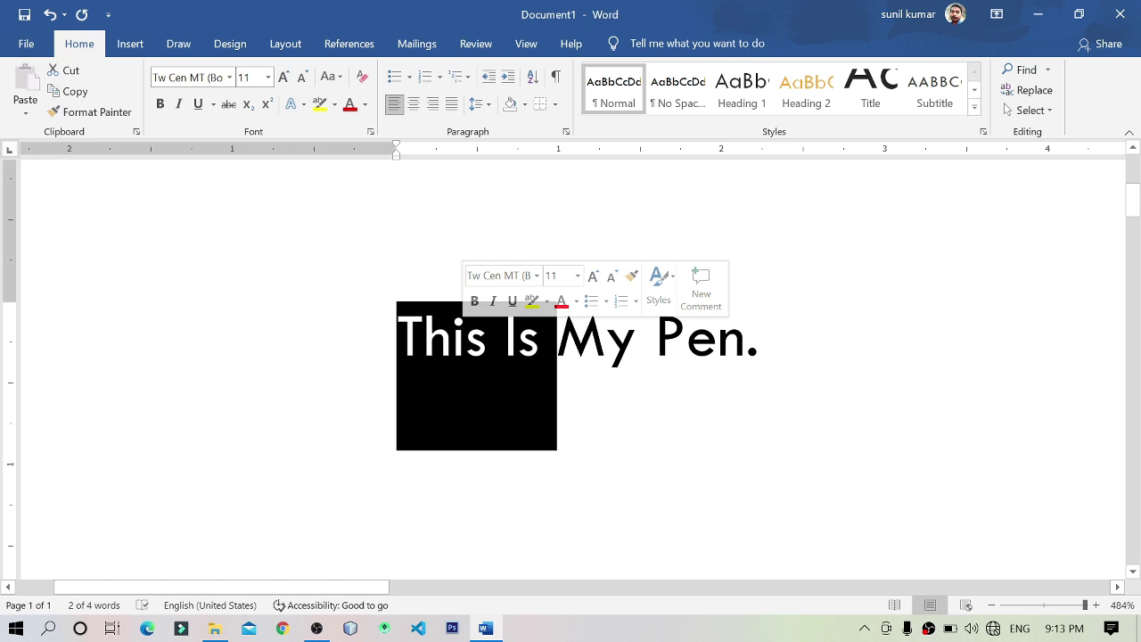
pyautogui.click(760, 337)
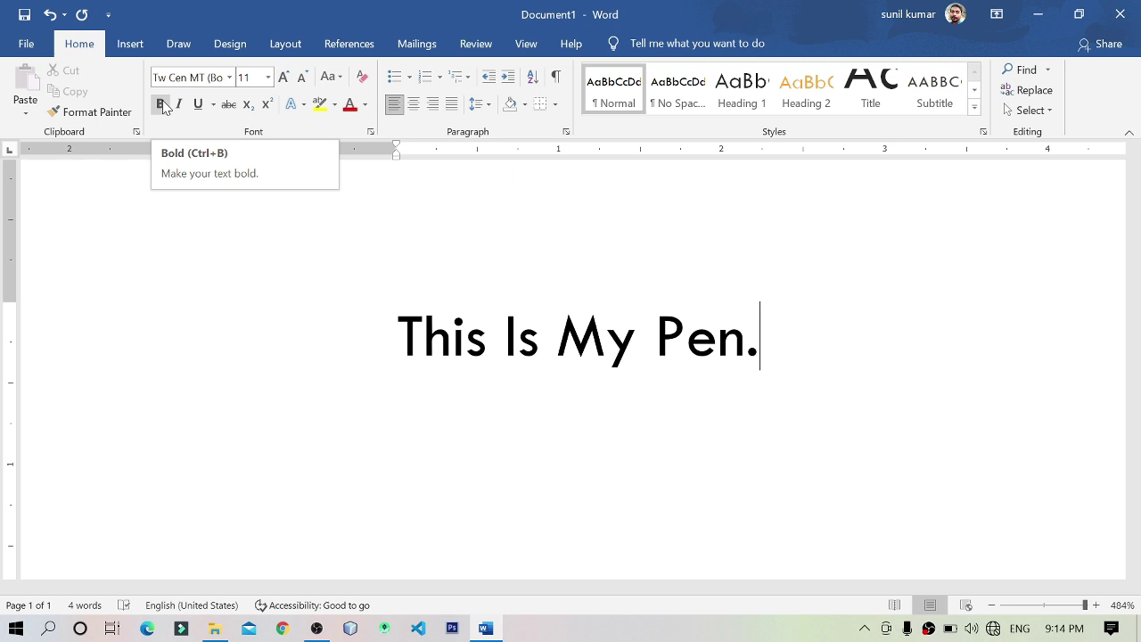
pyautogui.click(465, 337)
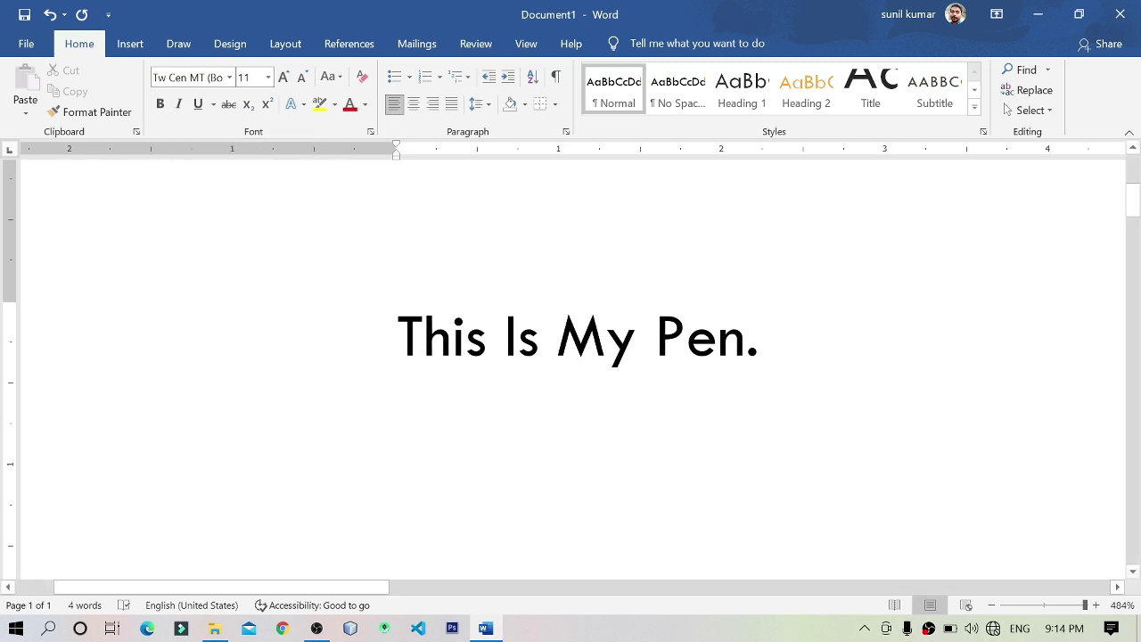
pyautogui.moveTo(396, 337); pyautogui.dragTo(695, 347)
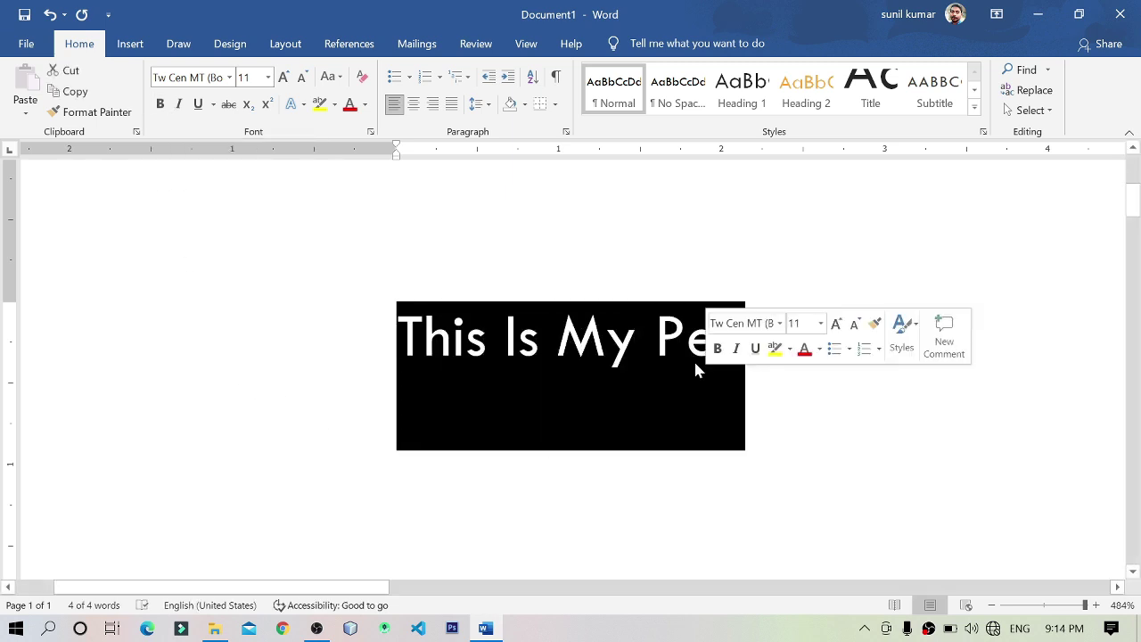
pyautogui.click(160, 105)
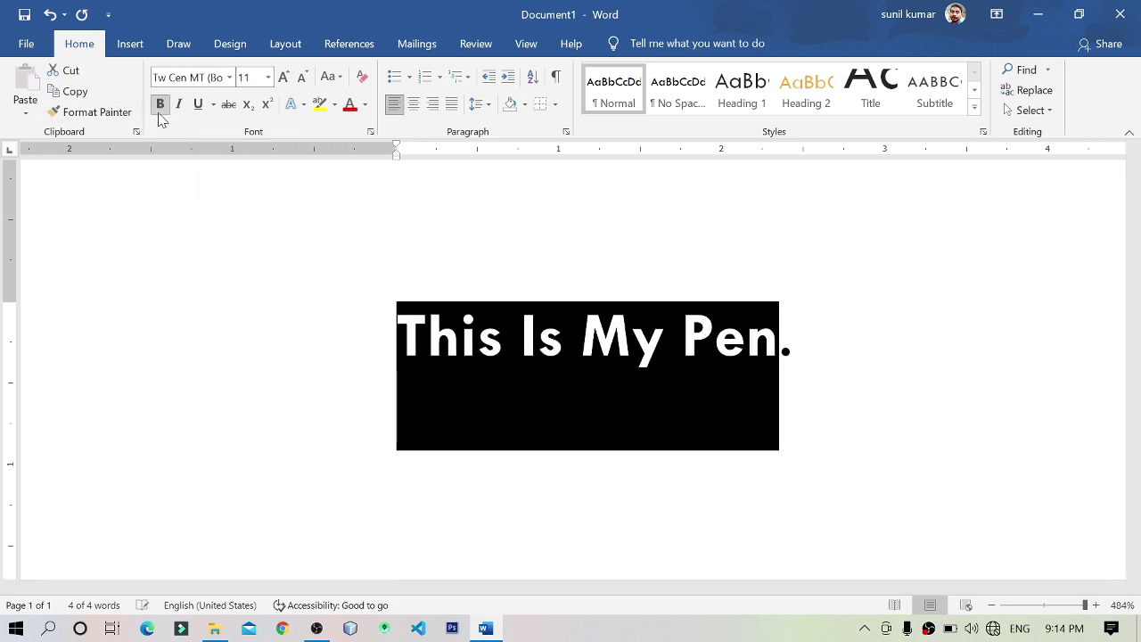
pyautogui.click(160, 106)
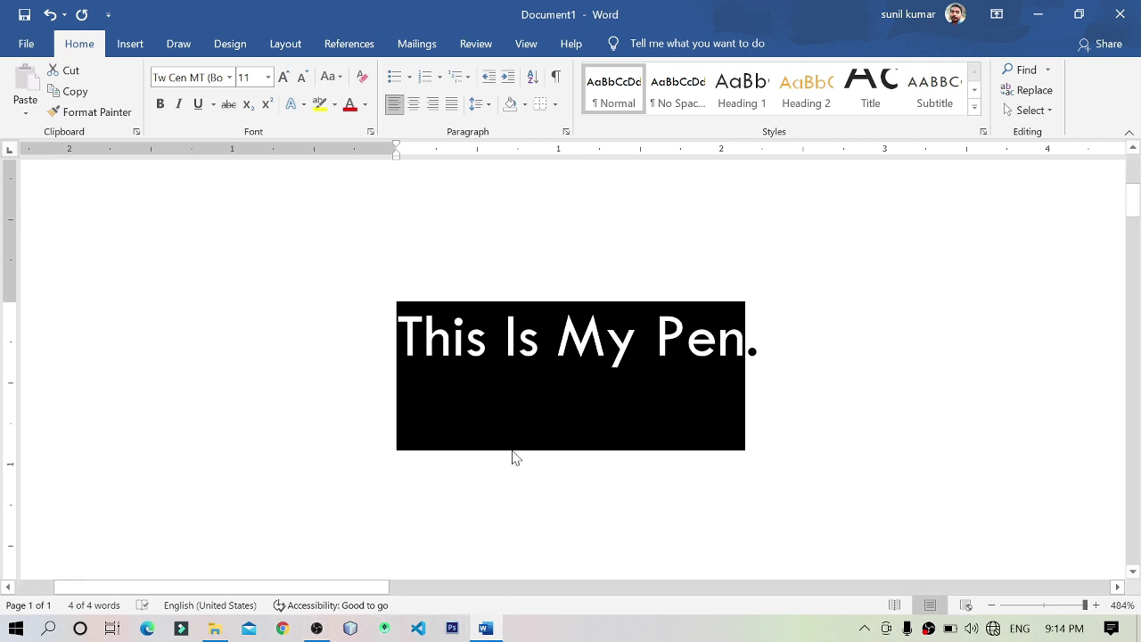
pyautogui.hotkey('ctrl', 'b')
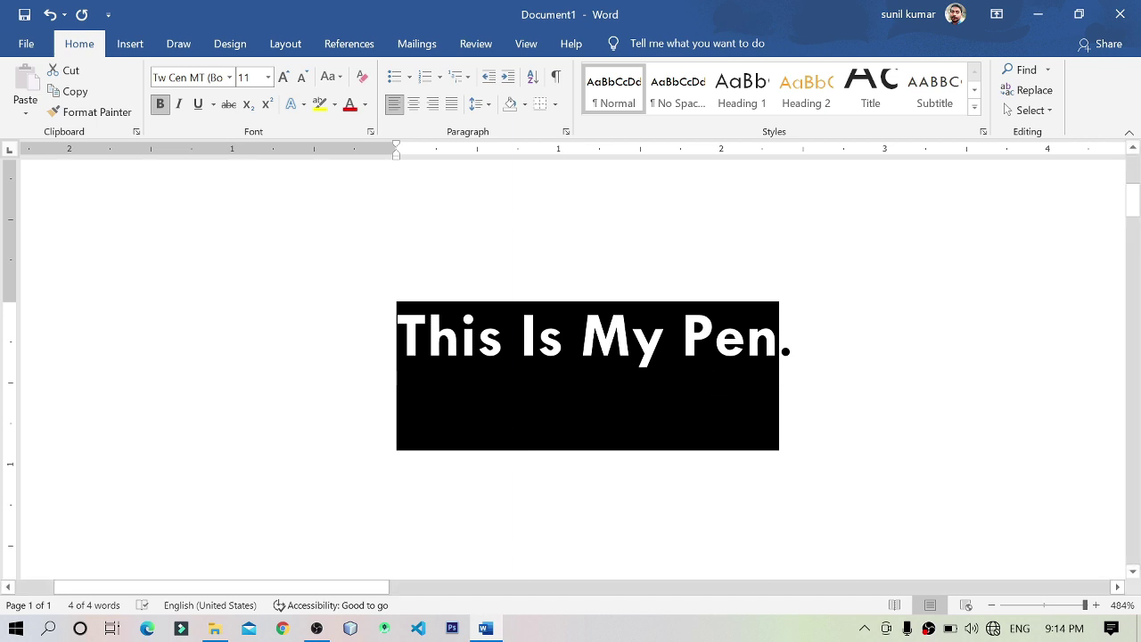
pyautogui.hotkey('ctrl', 'b')
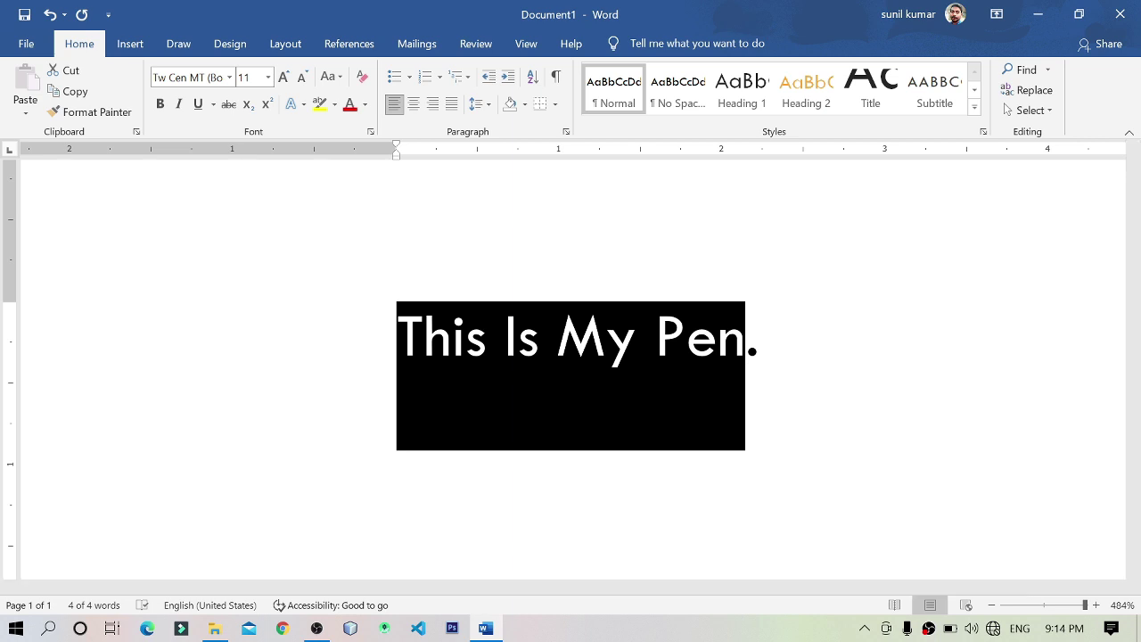
pyautogui.click(760, 337)
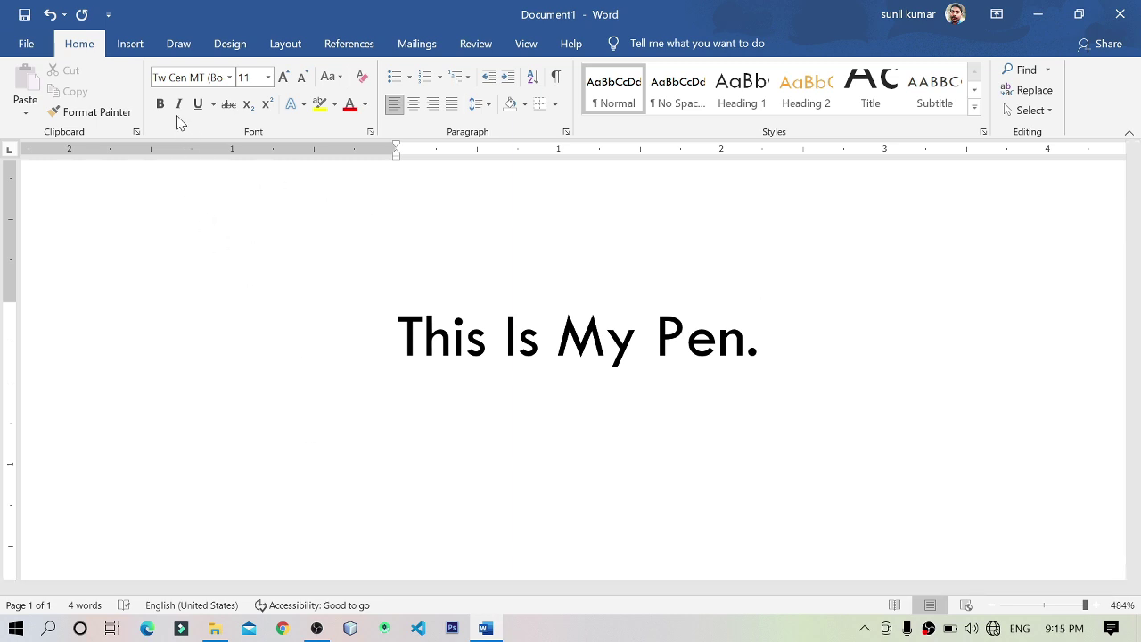
pyautogui.moveTo(397, 338); pyautogui.dragTo(788, 374)
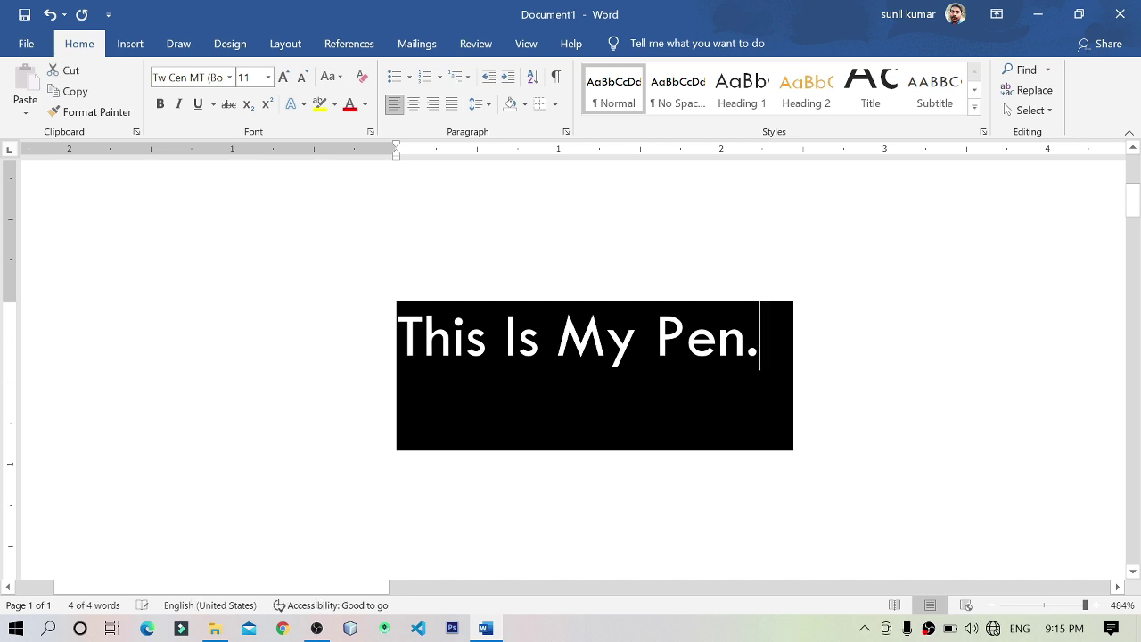
pyautogui.click(760, 337)
pyautogui.click(343, 352)
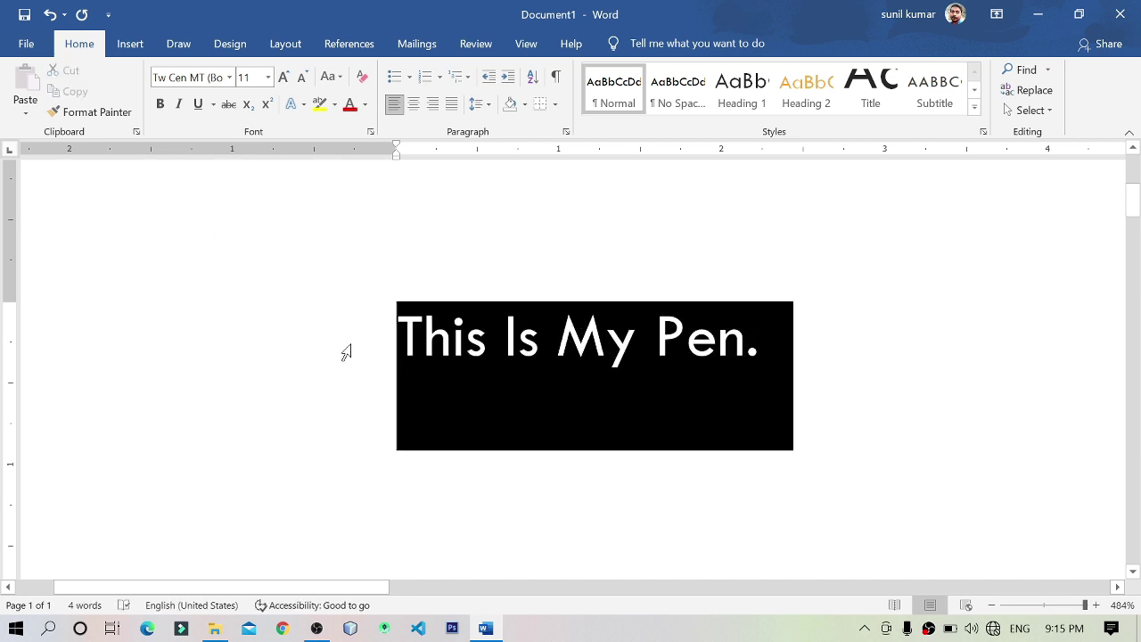
pyautogui.click(180, 103)
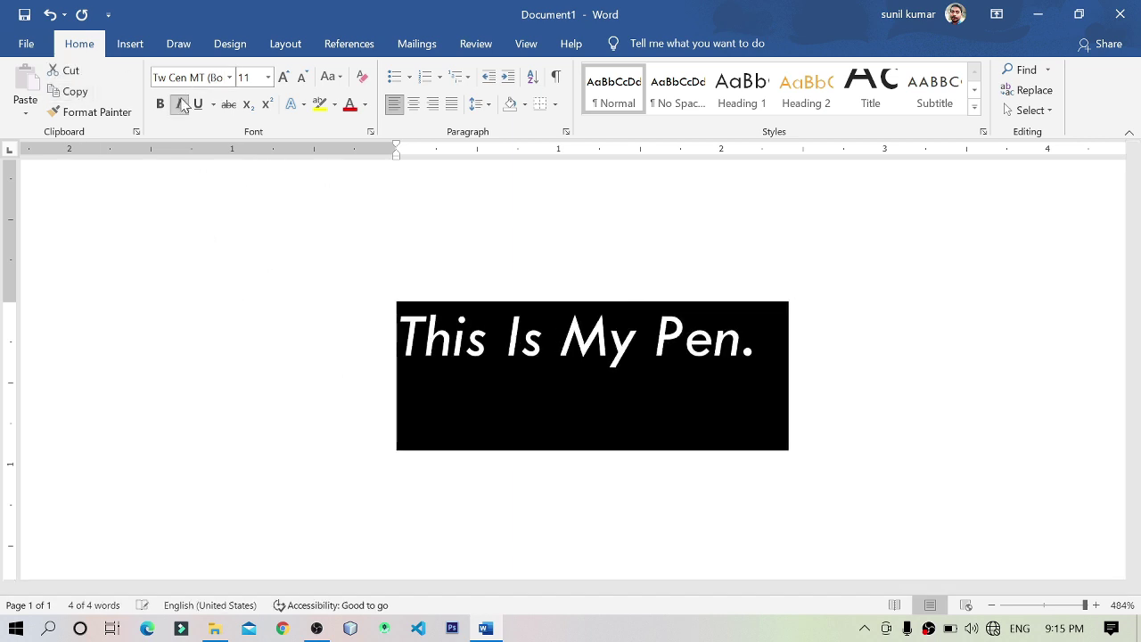
pyautogui.click(182, 105)
pyautogui.click(181, 105)
pyautogui.click(182, 106)
pyautogui.click(182, 105)
pyautogui.click(182, 105)
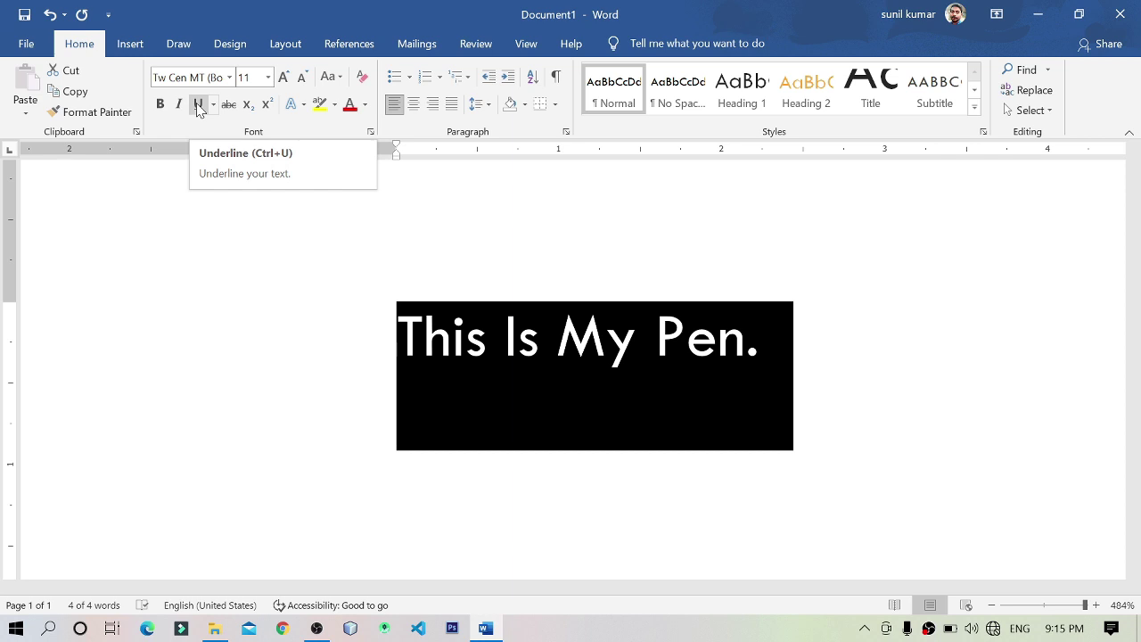
pyautogui.click(197, 104)
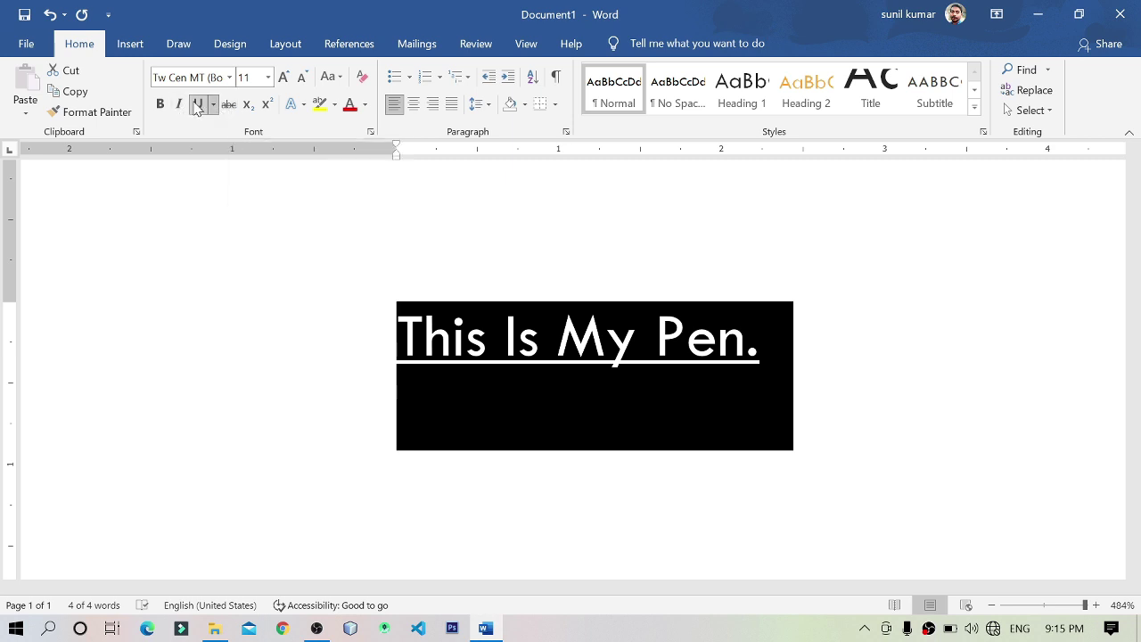
pyautogui.click(199, 104)
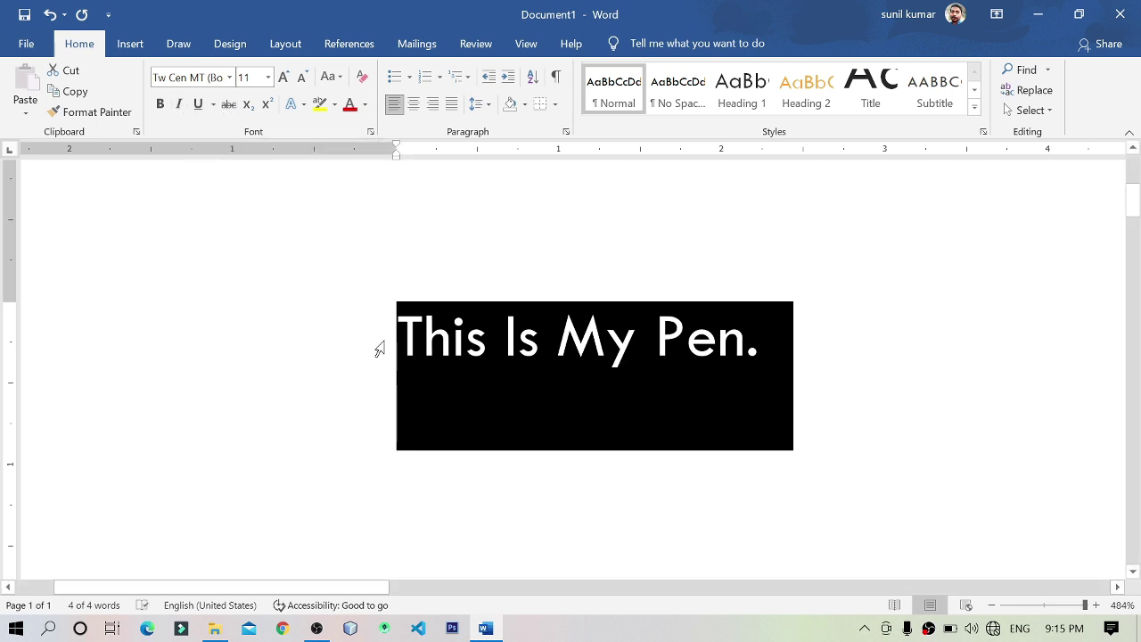
# Step: Apply strikethrough, clear the document and type a struck-through '500'
pyautogui.click(229, 106)
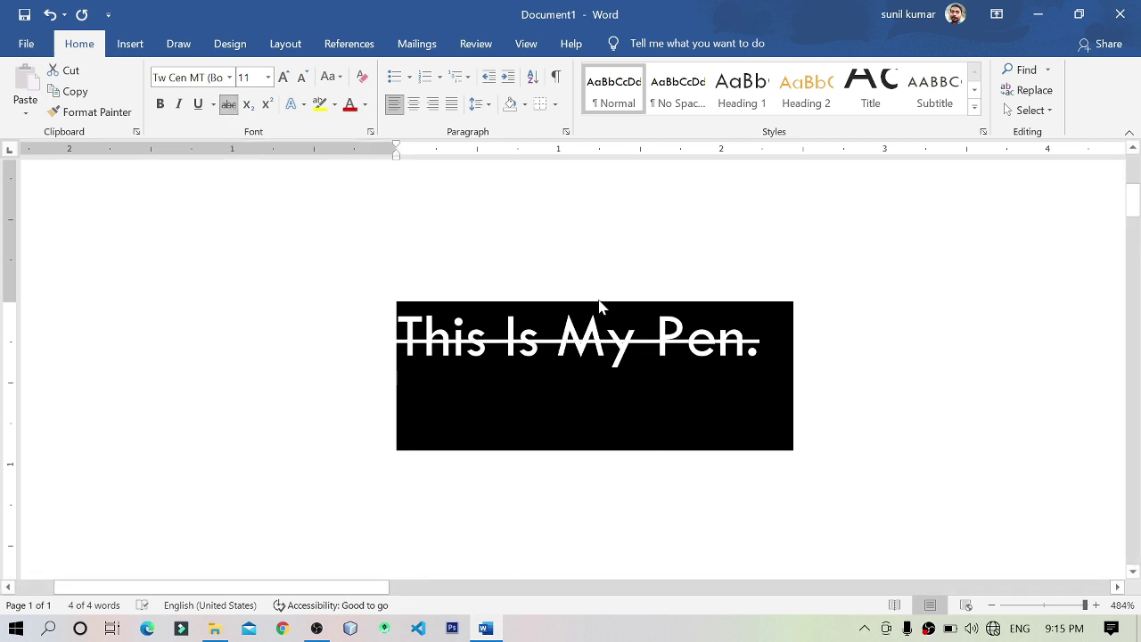
pyautogui.click(760, 337)
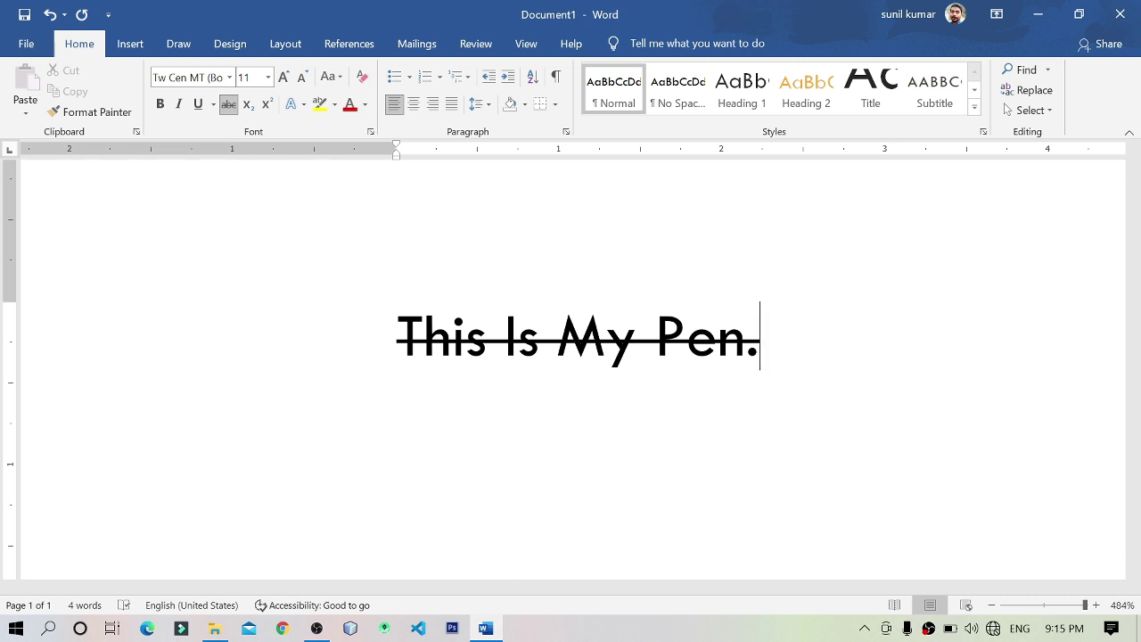
pyautogui.hotkey('ctrl', 'a')
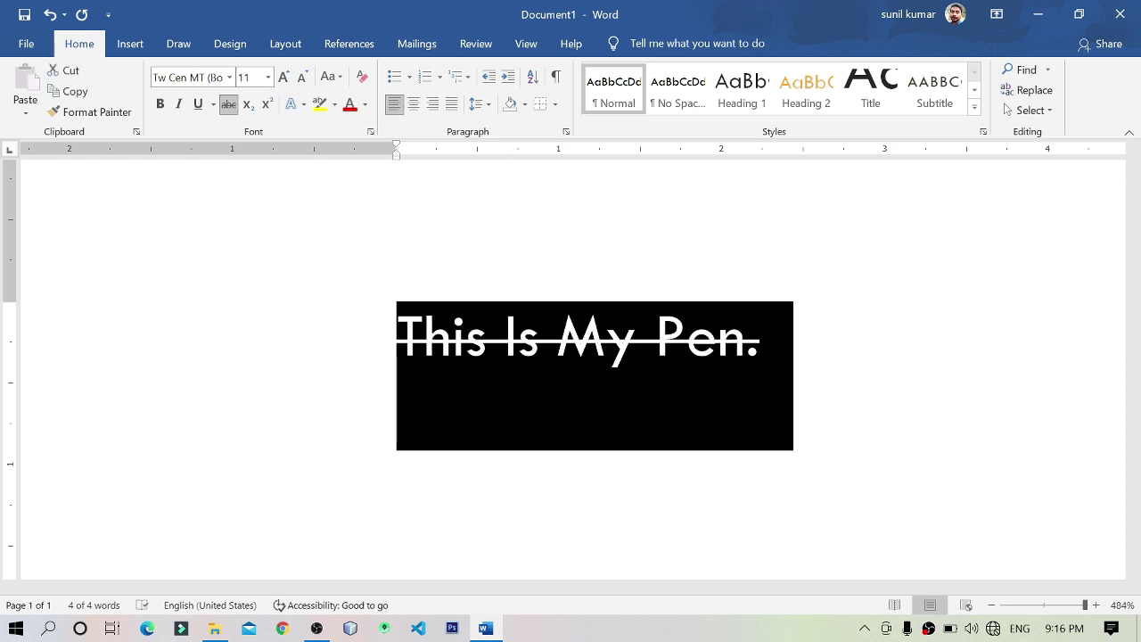
pyautogui.press('Delete')
pyautogui.write('5')
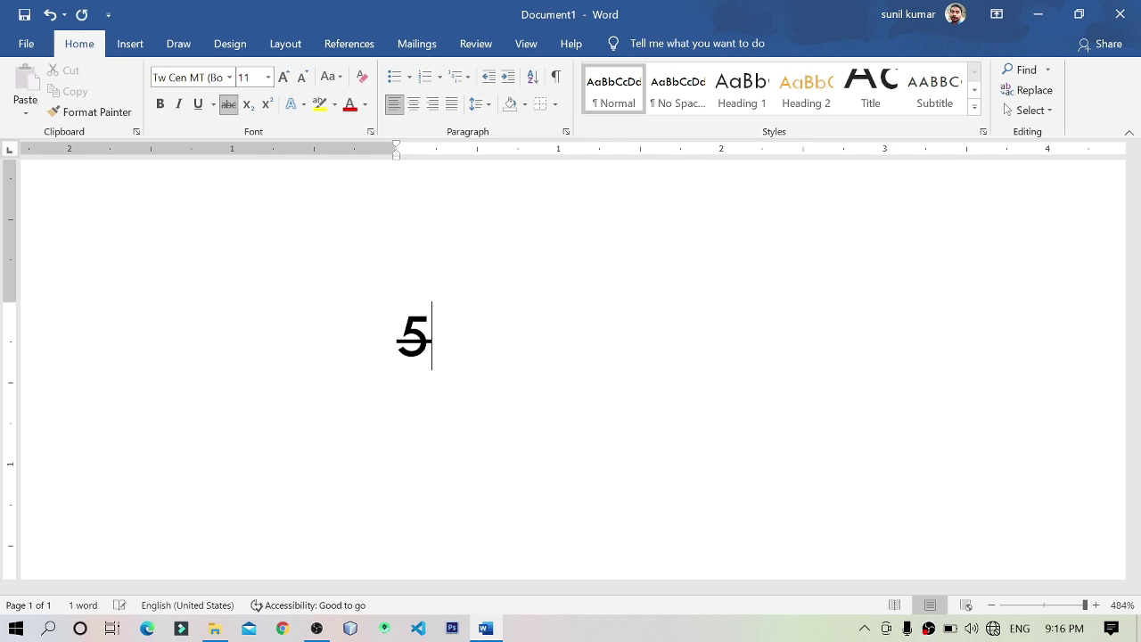
pyautogui.write('00')
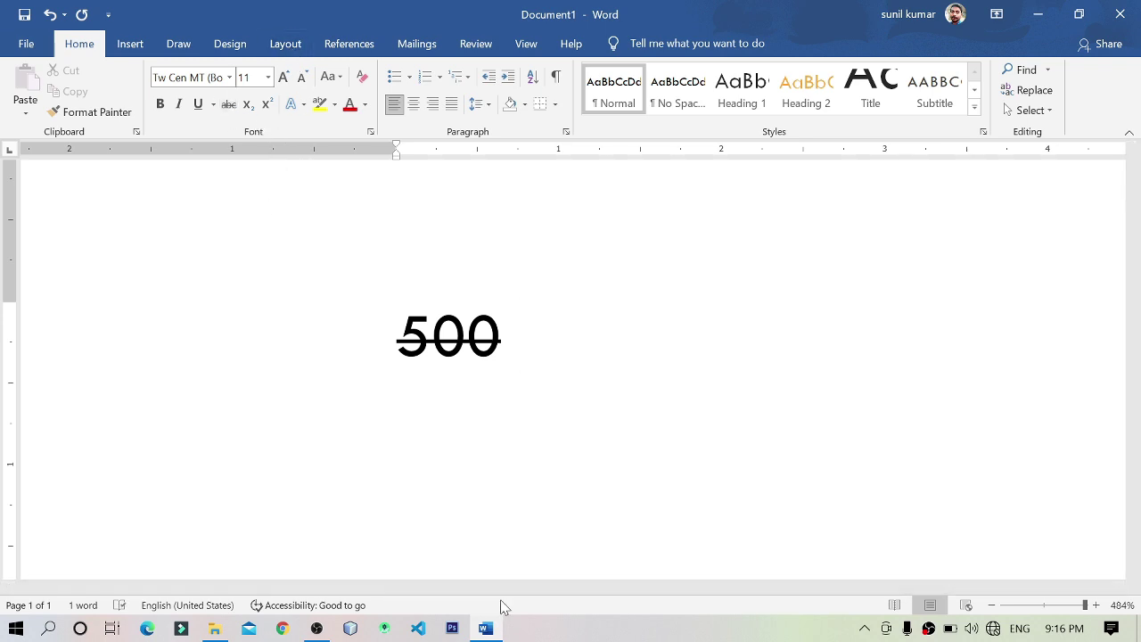
# Step: Type a plain '250' on its own line below 500, then select both lines
pyautogui.write('250')
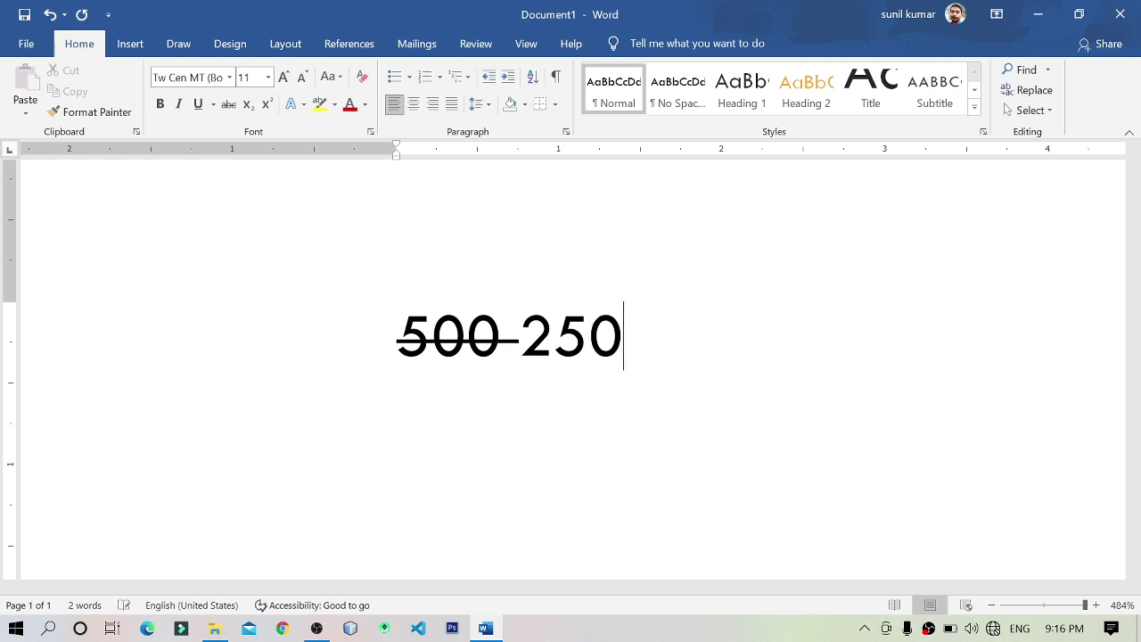
pyautogui.click(520, 336)
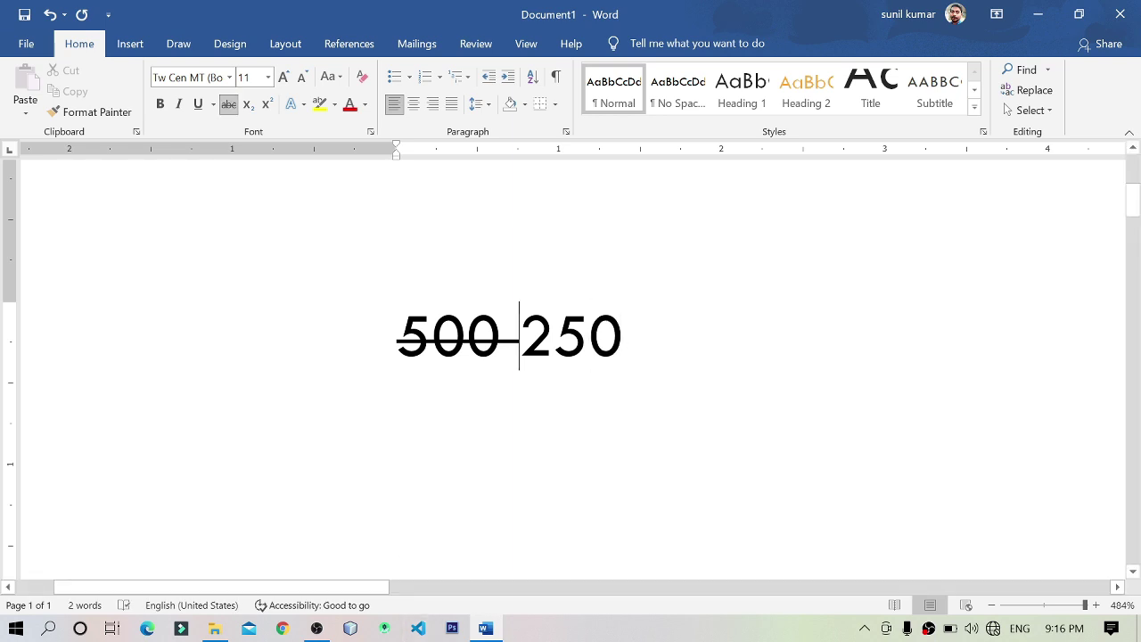
pyautogui.press('Return')
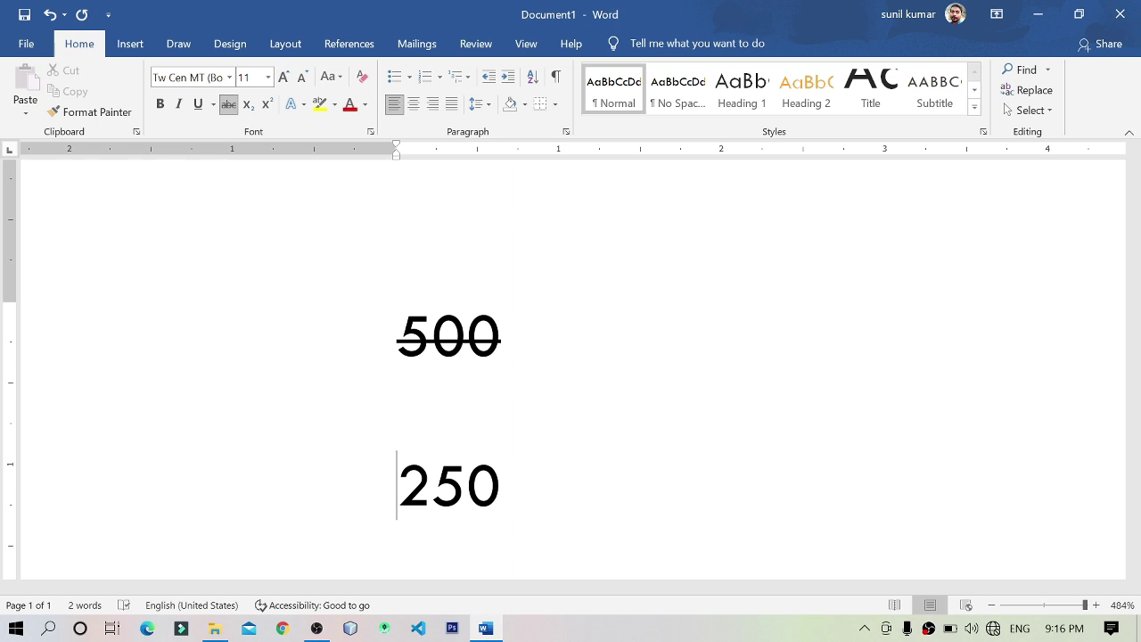
pyautogui.moveTo(397, 329); pyautogui.dragTo(550, 344)
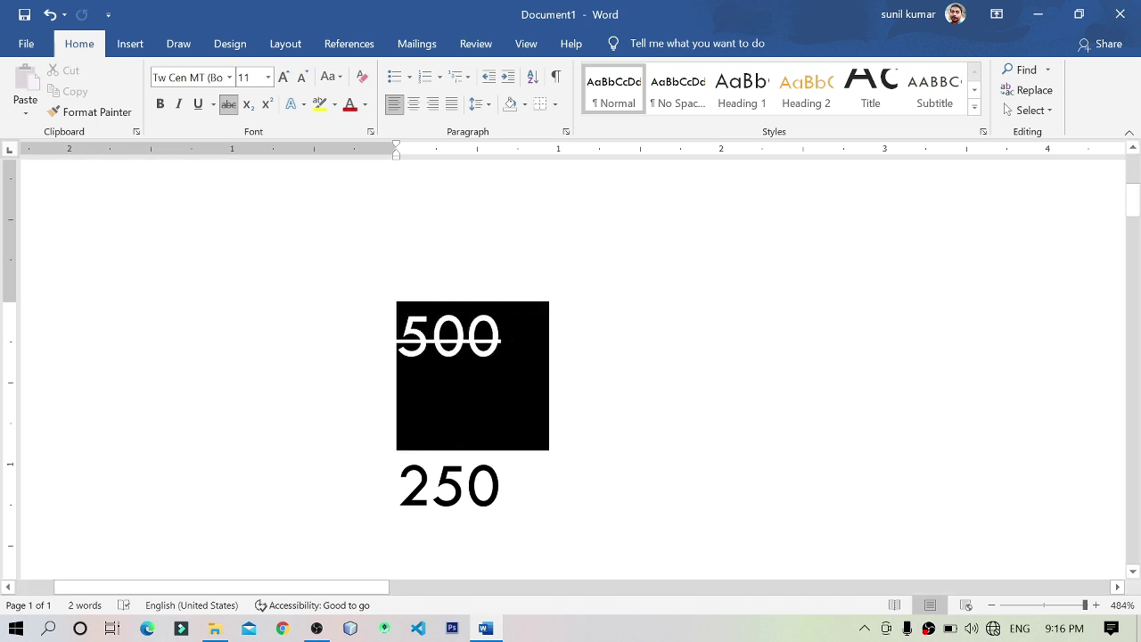
pyautogui.click(521, 336)
pyautogui.moveTo(396, 486); pyautogui.dragTo(535, 491)
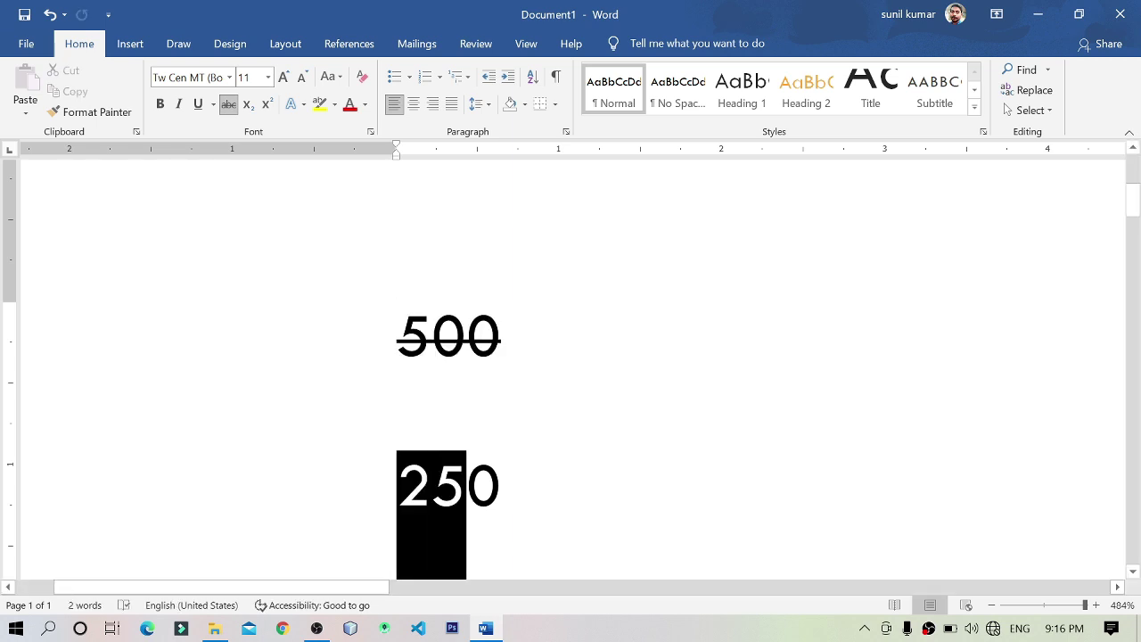
pyautogui.click(502, 486)
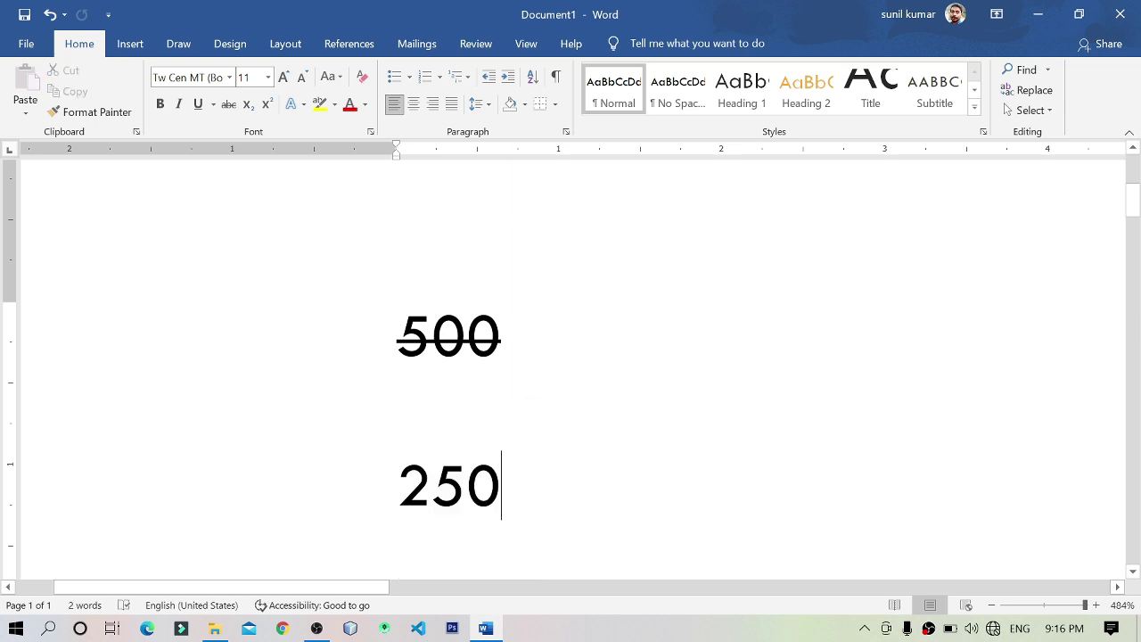
pyautogui.moveTo(521, 336); pyautogui.dragTo(397, 338)
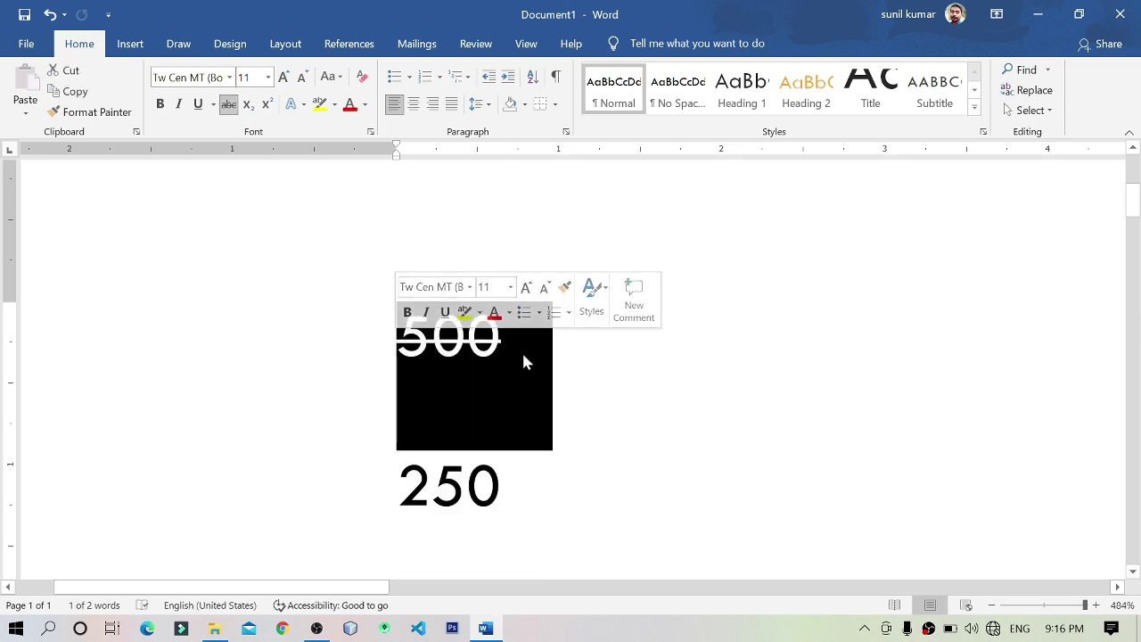
pyautogui.click(629, 377)
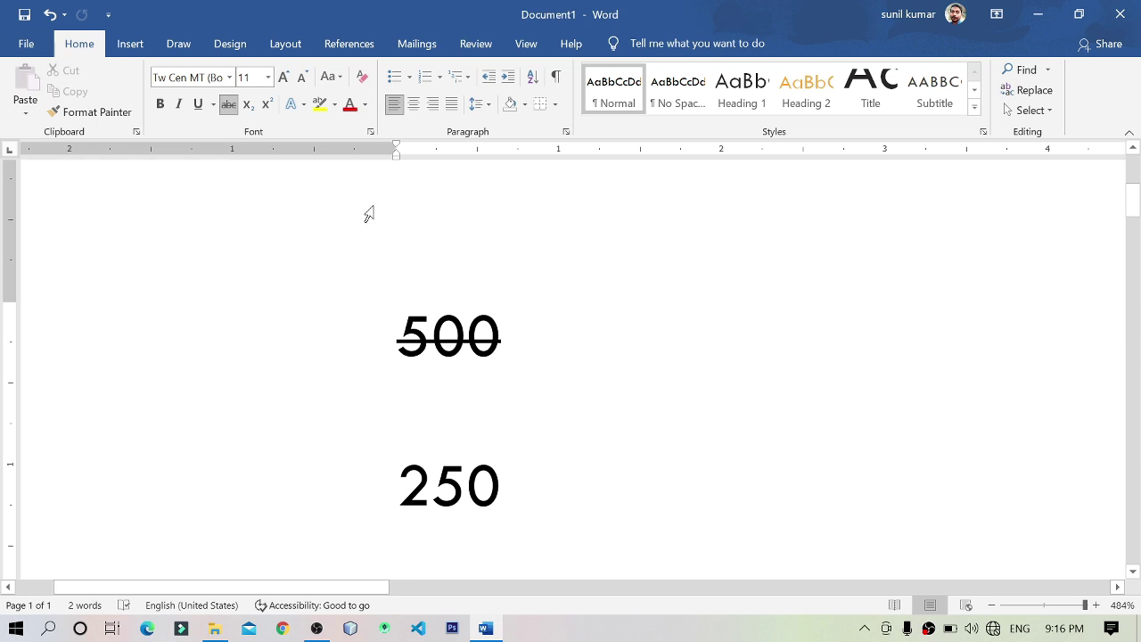
pyautogui.moveTo(525, 499); pyautogui.dragTo(397, 337)
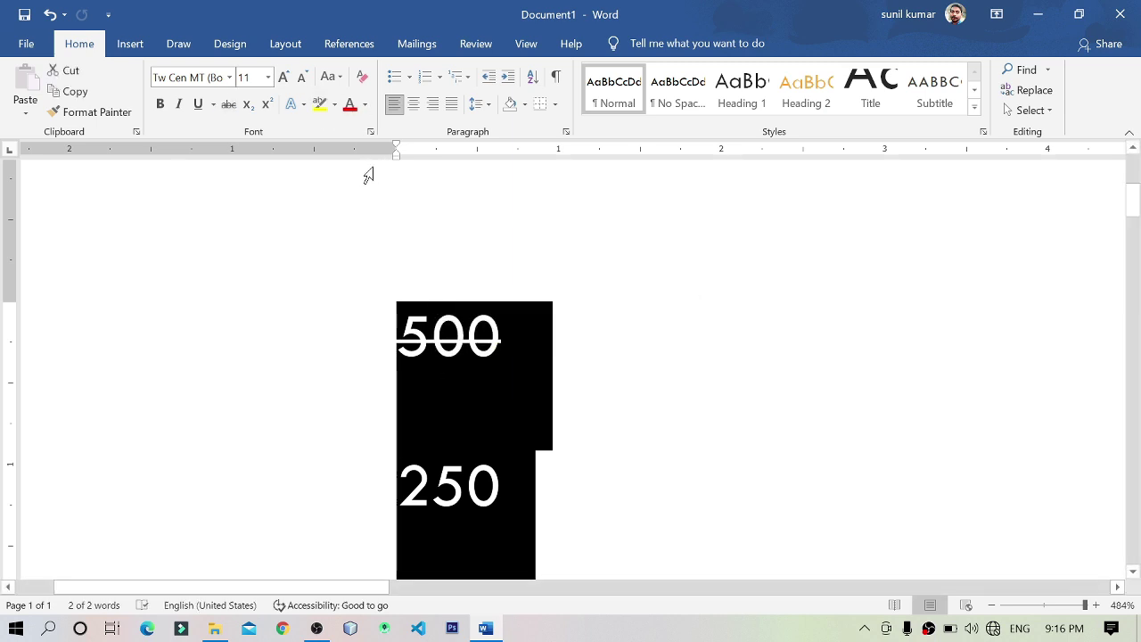
# Step: Delete the two numbers and type H2O in their place
pyautogui.press('Delete')
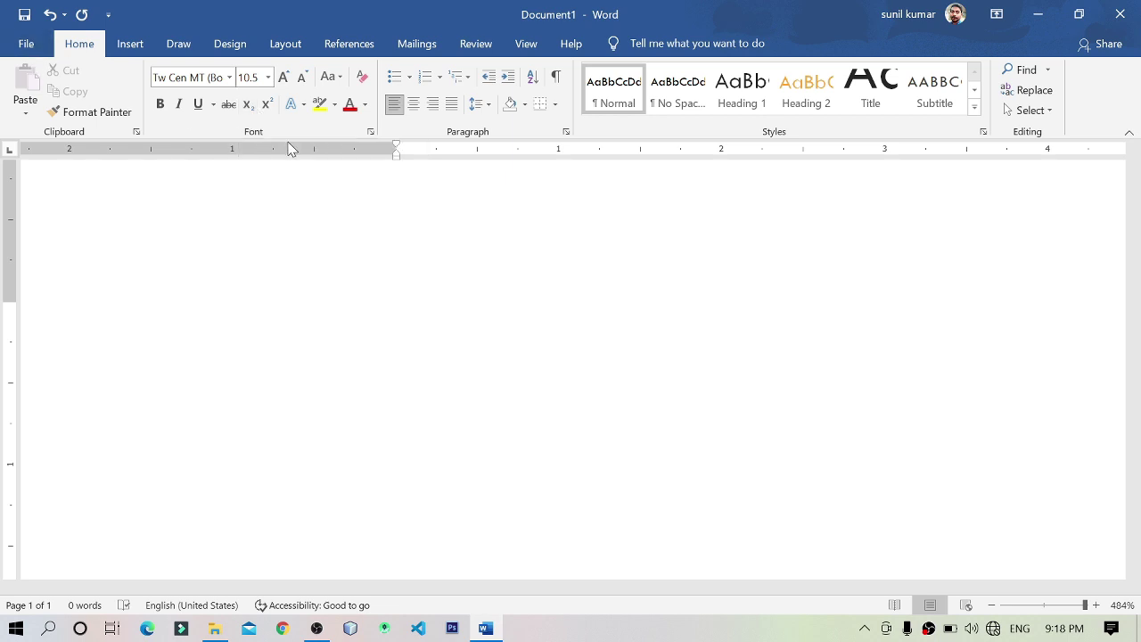
pyautogui.write('h2')
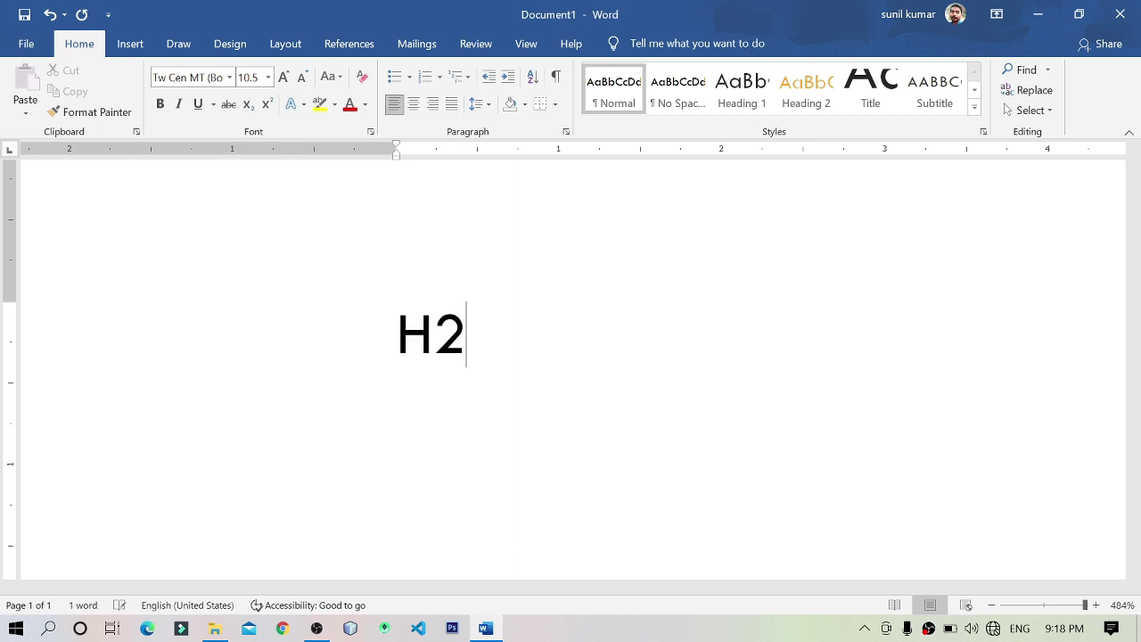
pyautogui.write('o')
pyautogui.press('BackSpace')
pyautogui.write('O')
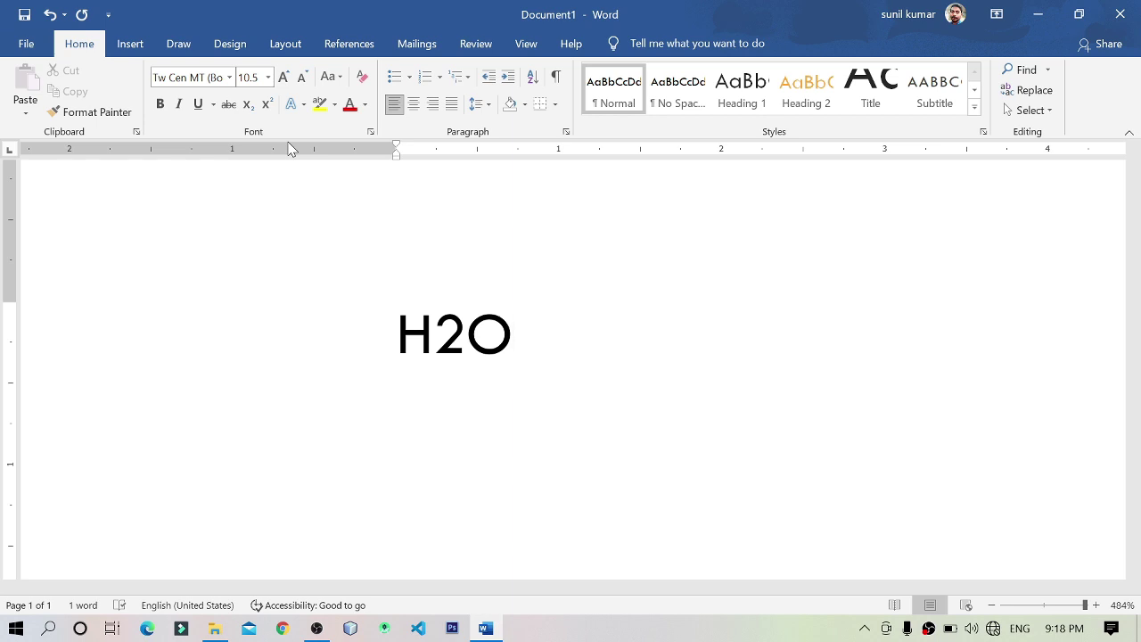
# Step: Make the 2 in H2O subscript and start a new line below it
pyautogui.moveTo(433, 337); pyautogui.dragTo(465, 337)
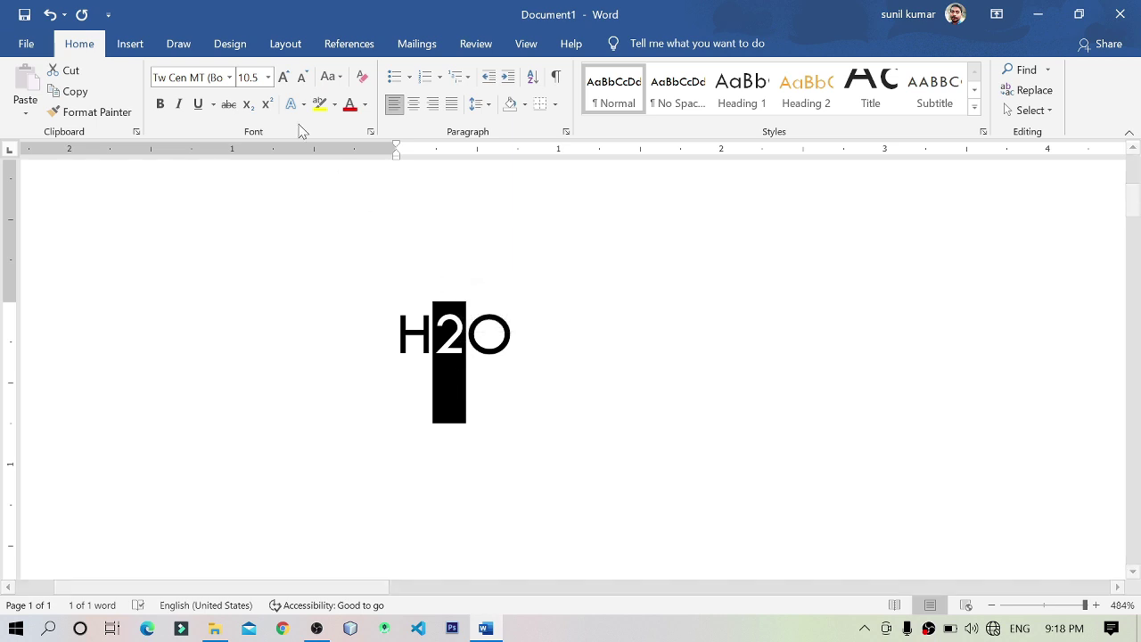
pyautogui.click(247, 104)
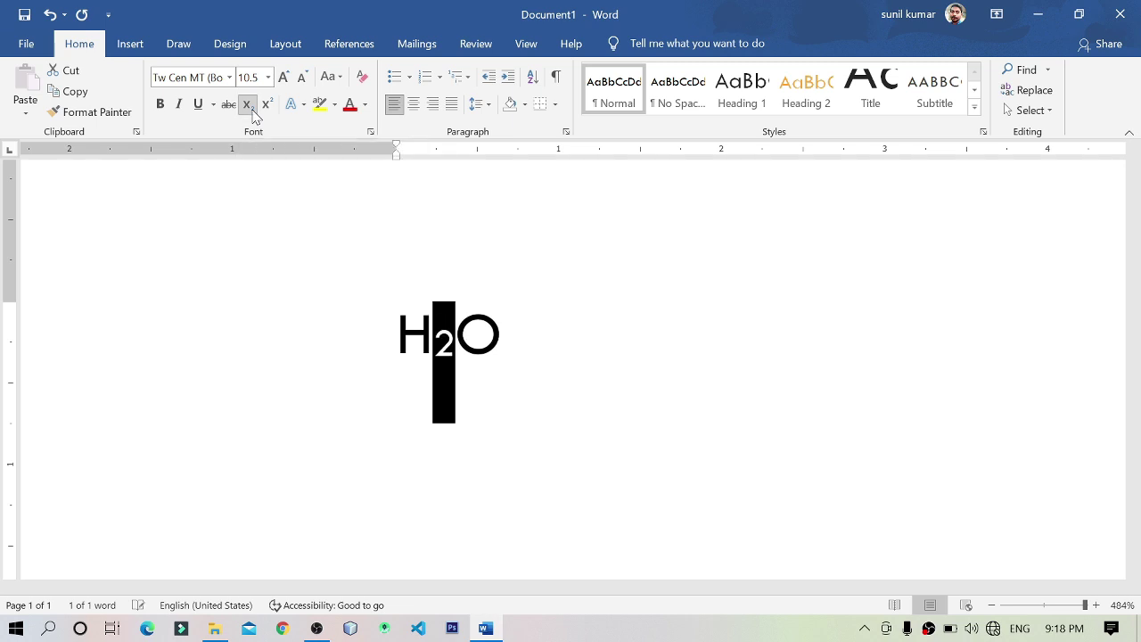
pyautogui.press('Left')
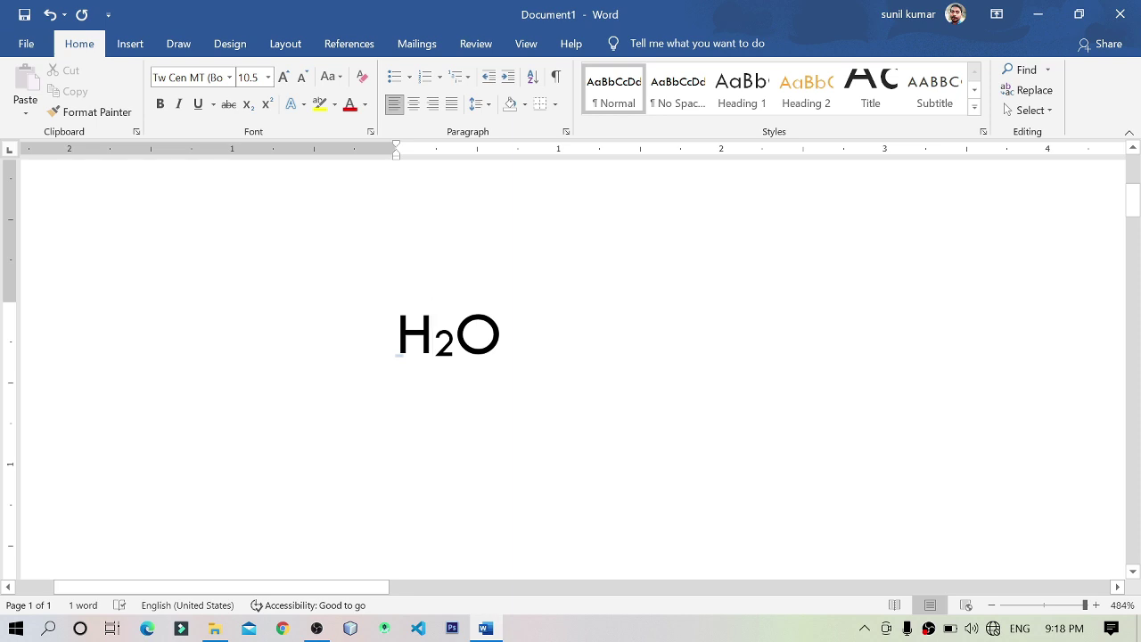
pyautogui.moveTo(433, 338); pyautogui.dragTo(456, 339)
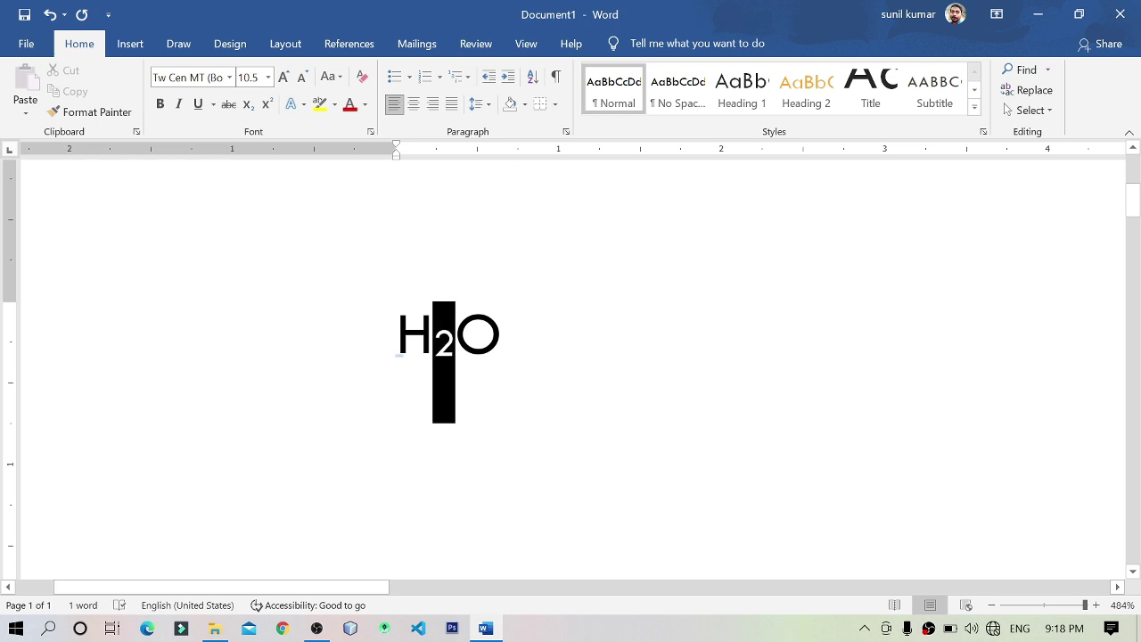
pyautogui.click(248, 107)
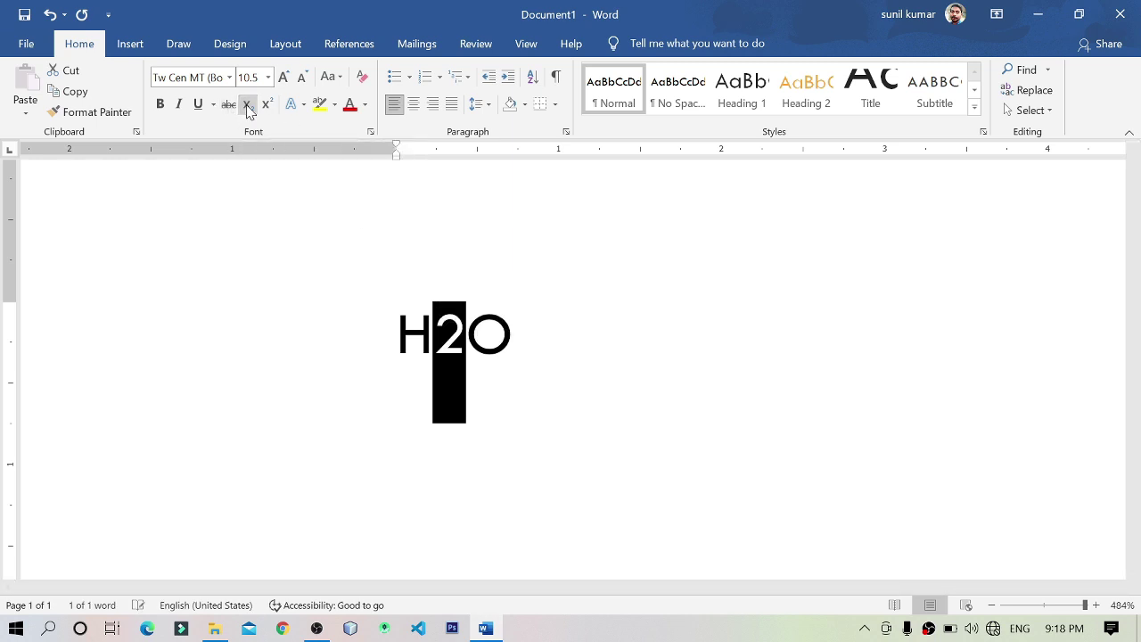
pyautogui.click(249, 107)
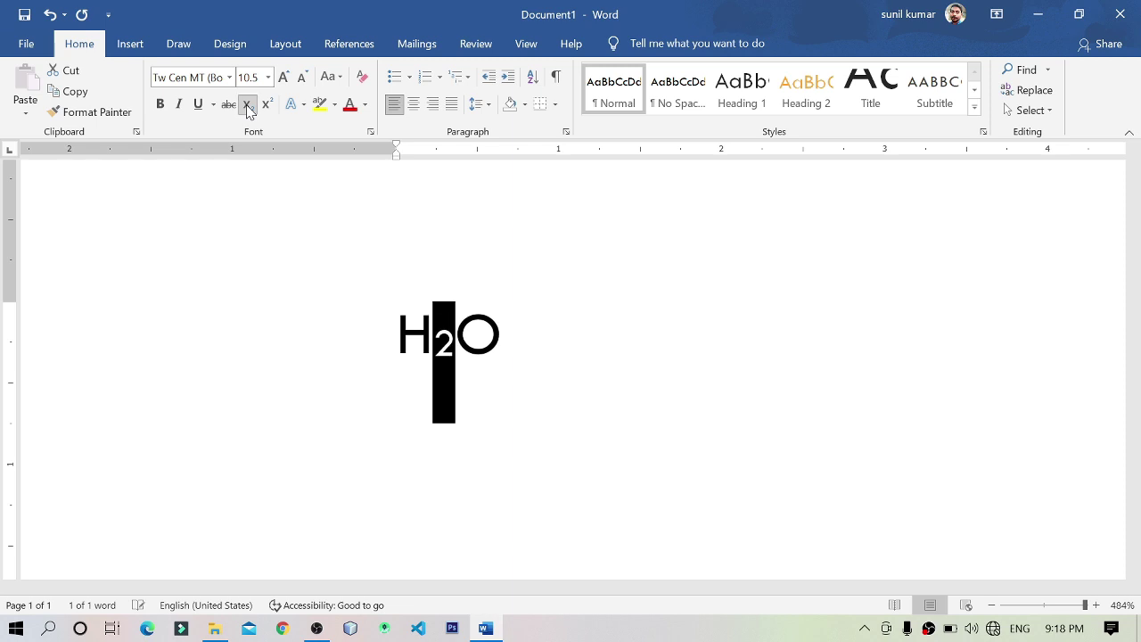
pyautogui.press('End')
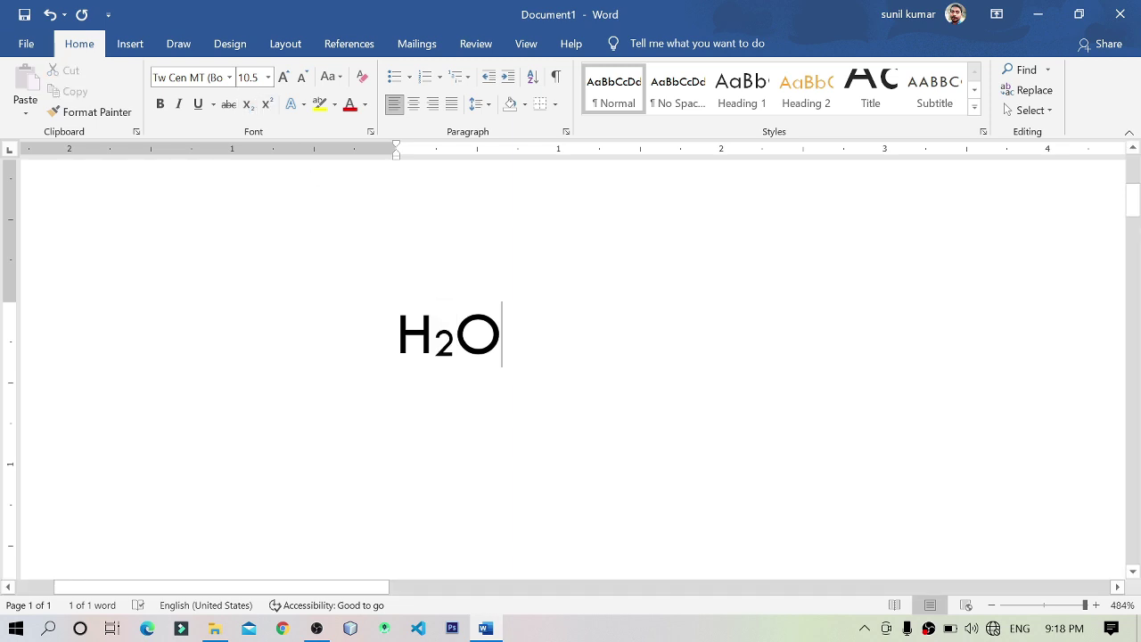
pyautogui.press('Return')
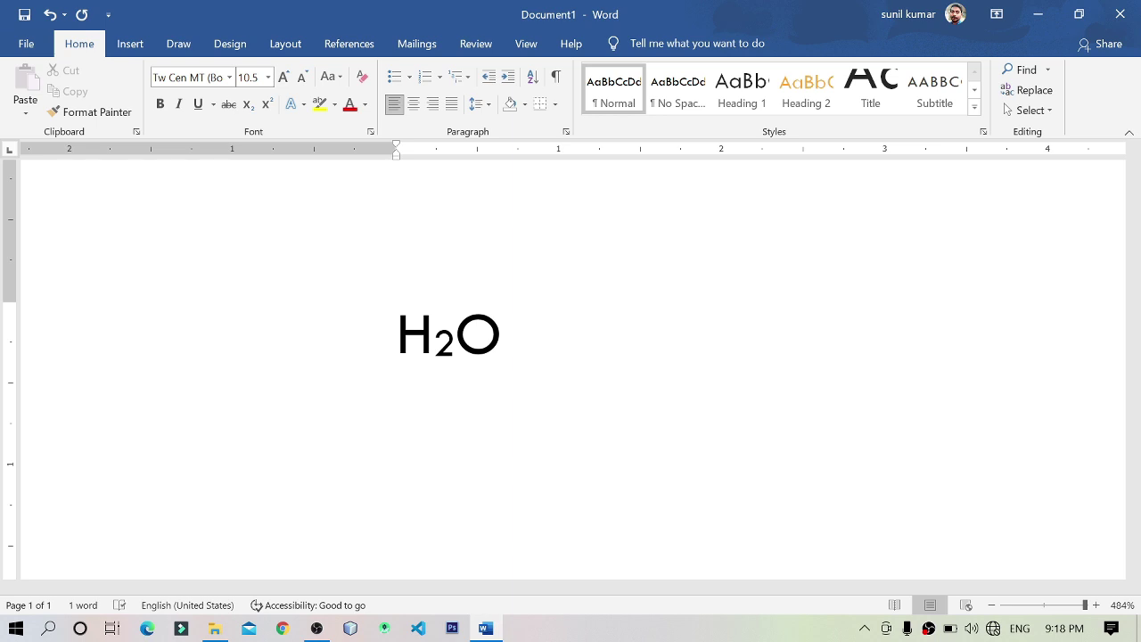
# Step: Type a2+b2 on the new line, keeping the a lowercase
pyautogui.write('a')
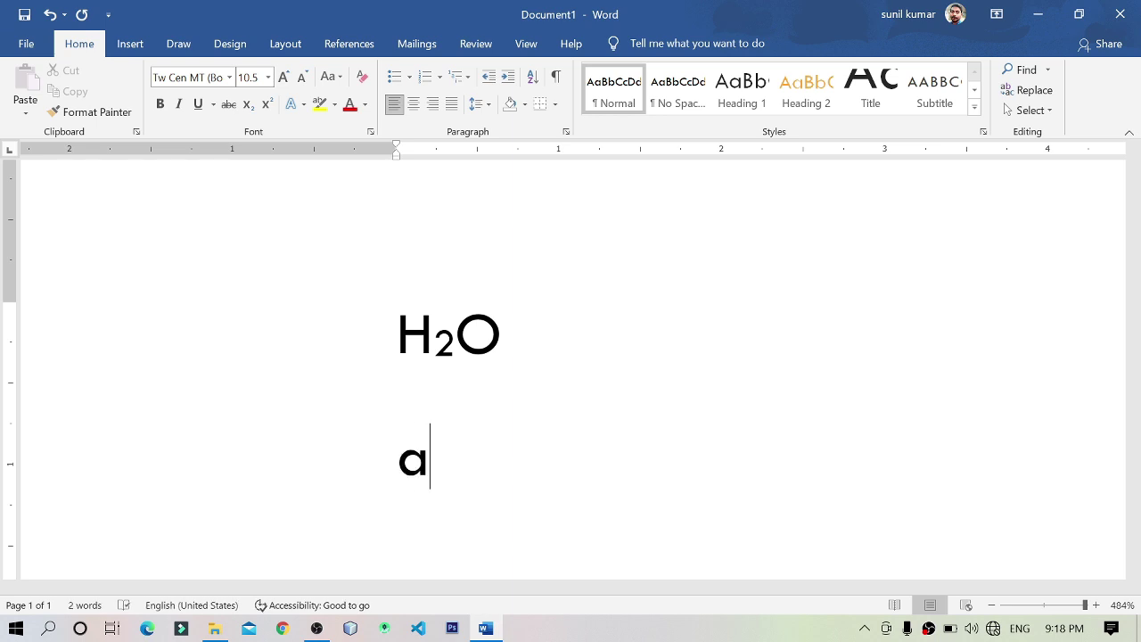
pyautogui.press('BackSpace')
pyautogui.write('A2')
pyautogui.hotkey('ctrl', 'z')
pyautogui.write('+')
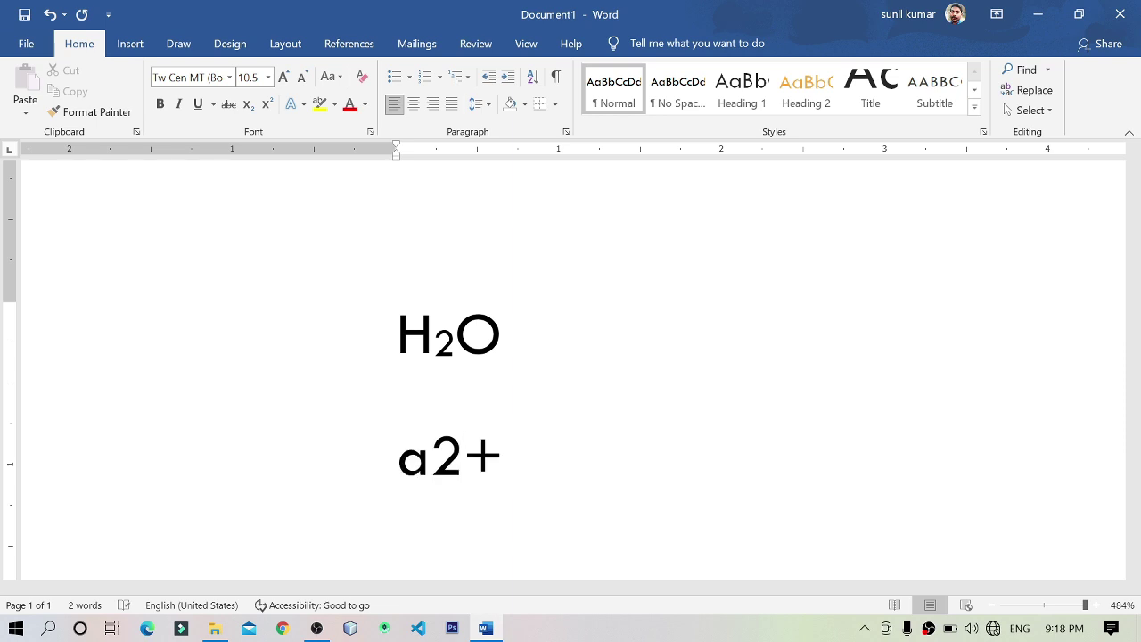
pyautogui.write('b2')
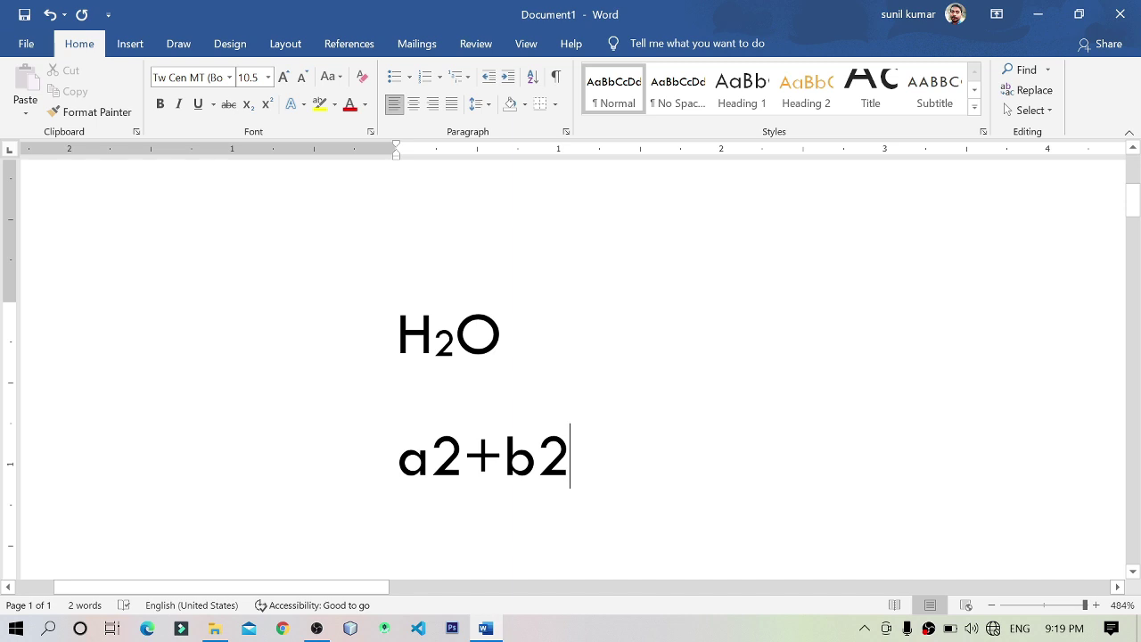
# Step: Raise the 2 after a and the 2 after b to superscript
pyautogui.click(430, 456)
pyautogui.hotkey('shift', 'Right')
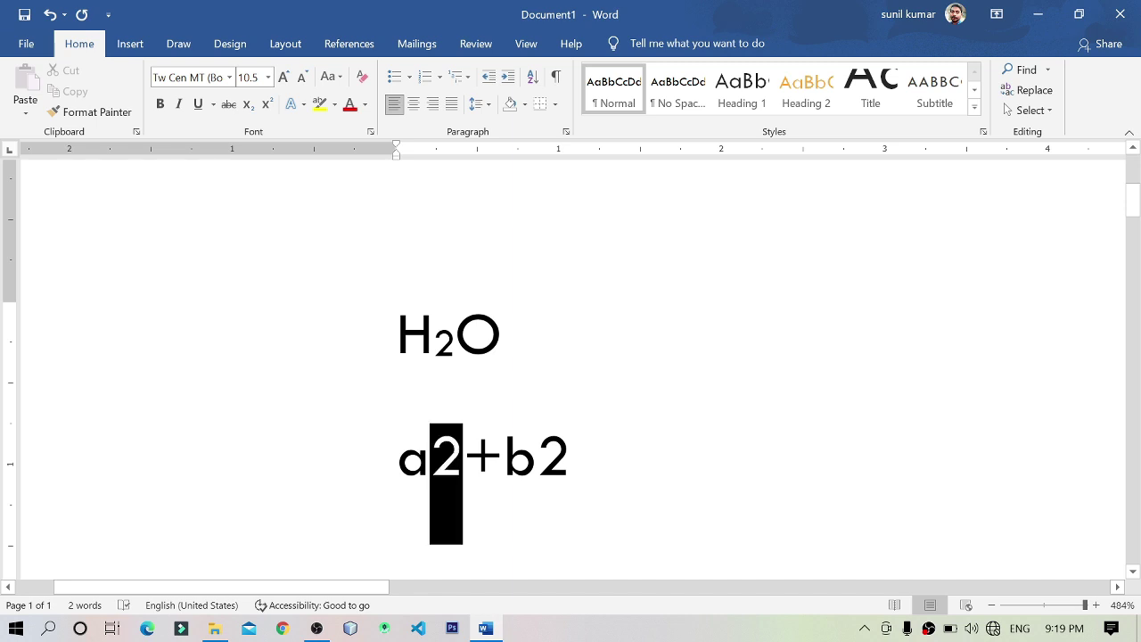
pyautogui.click(272, 105)
pyautogui.moveTo(526, 457); pyautogui.dragTo(559, 456)
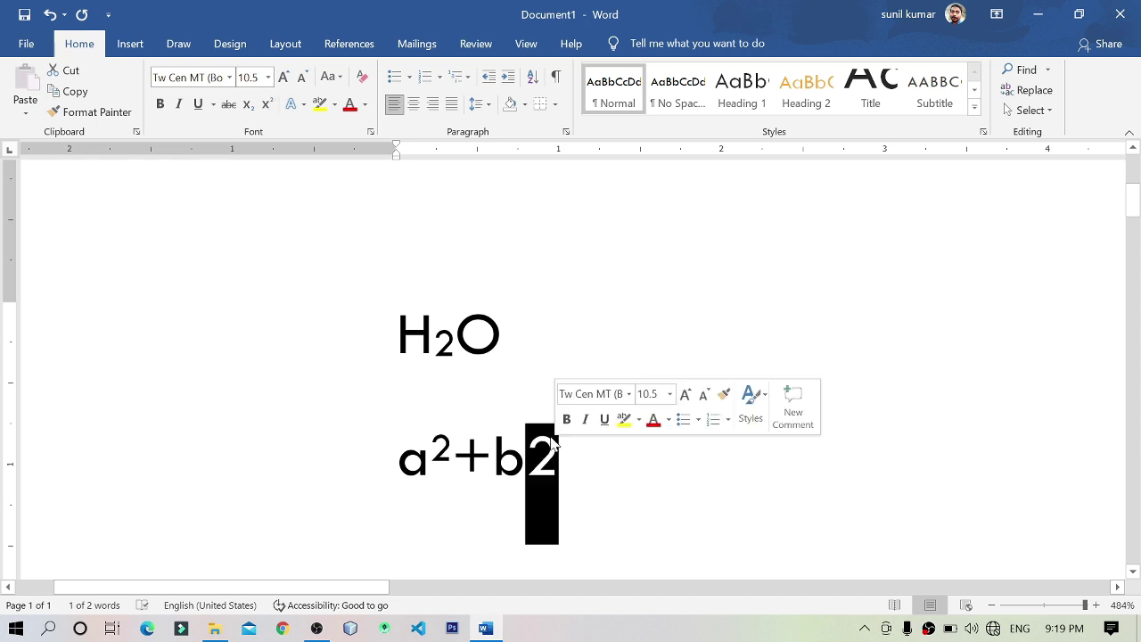
pyautogui.click(266, 104)
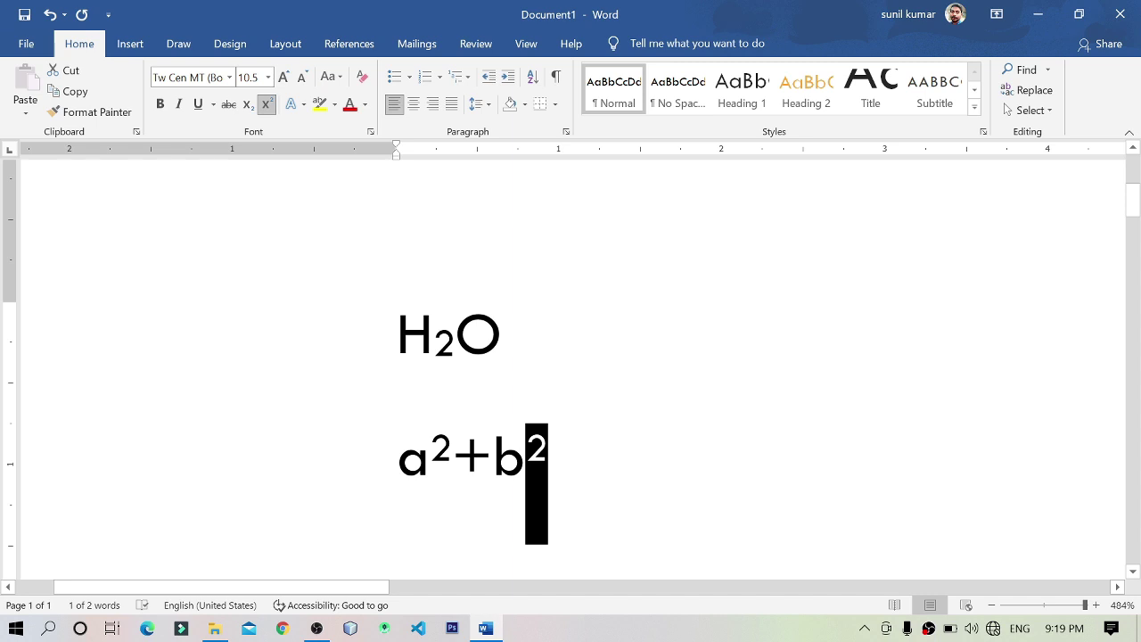
# Step: Compare the subscript and superscript 2s, then bring up the Text Effects gallery
pyautogui.click(502, 334)
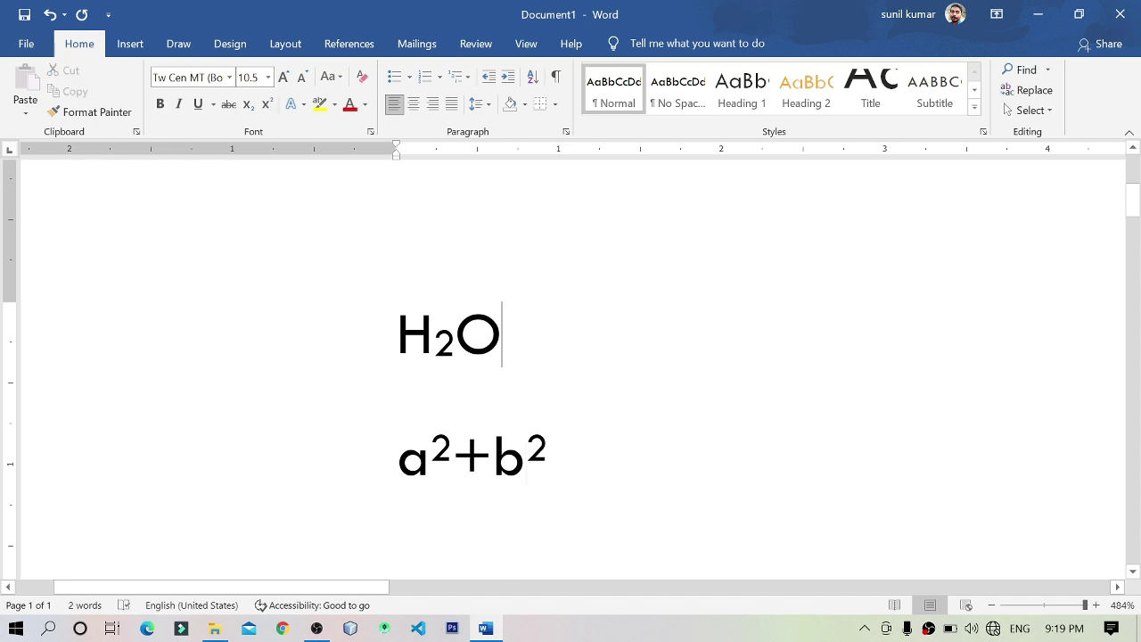
pyautogui.moveTo(432, 334); pyautogui.dragTo(455, 334)
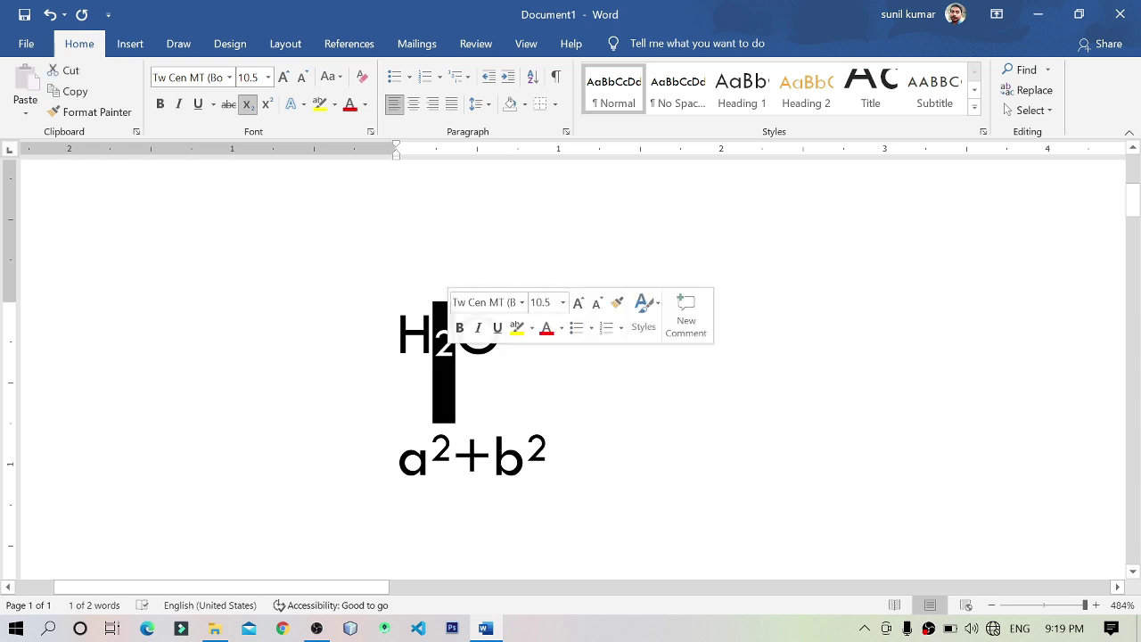
pyautogui.click(455, 334)
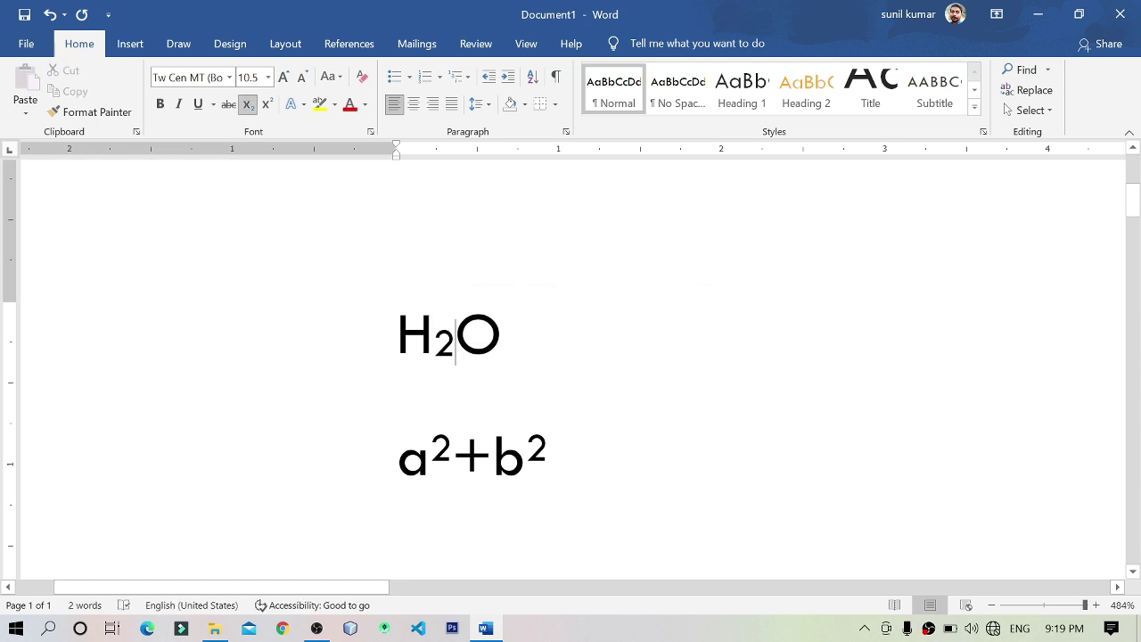
pyautogui.moveTo(430, 456); pyautogui.dragTo(452, 456)
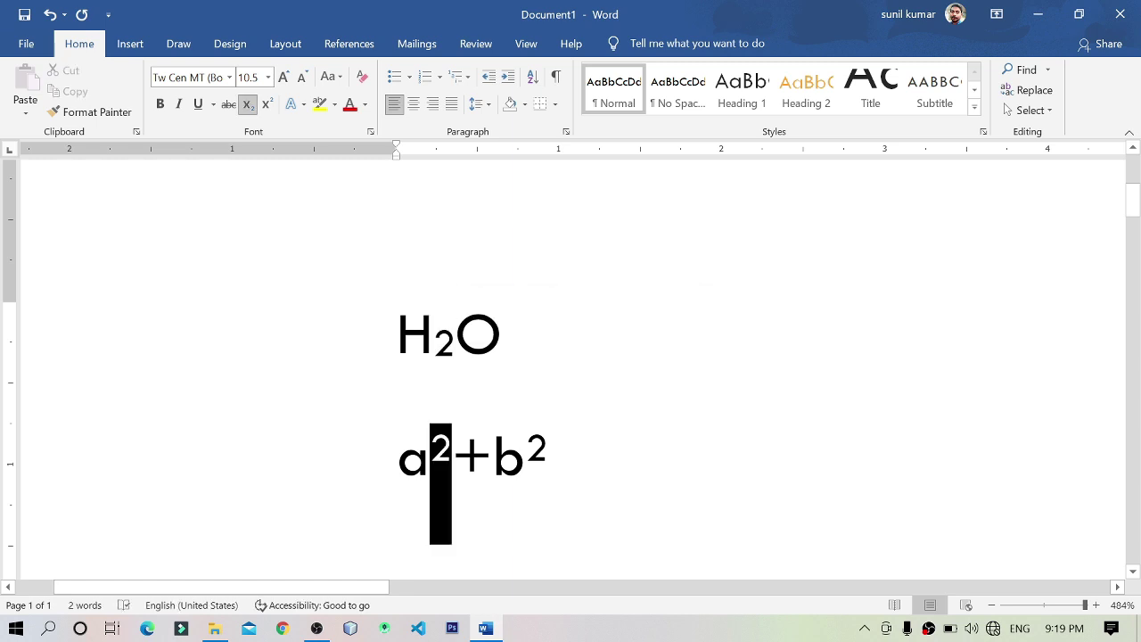
pyautogui.moveTo(455, 338); pyautogui.dragTo(433, 339)
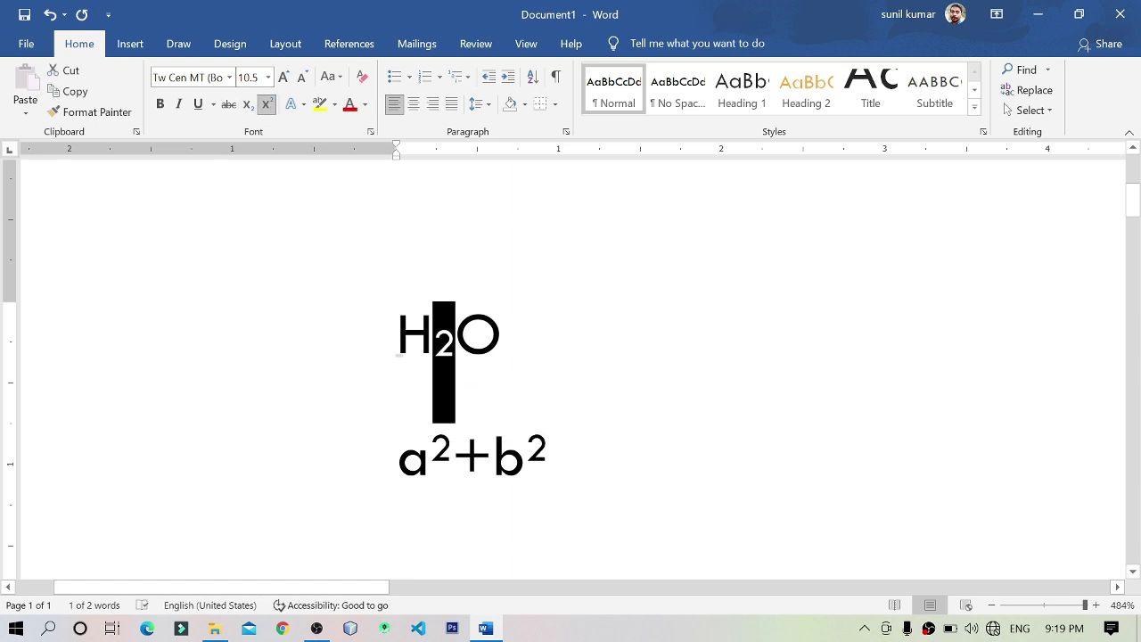
pyautogui.click(430, 457)
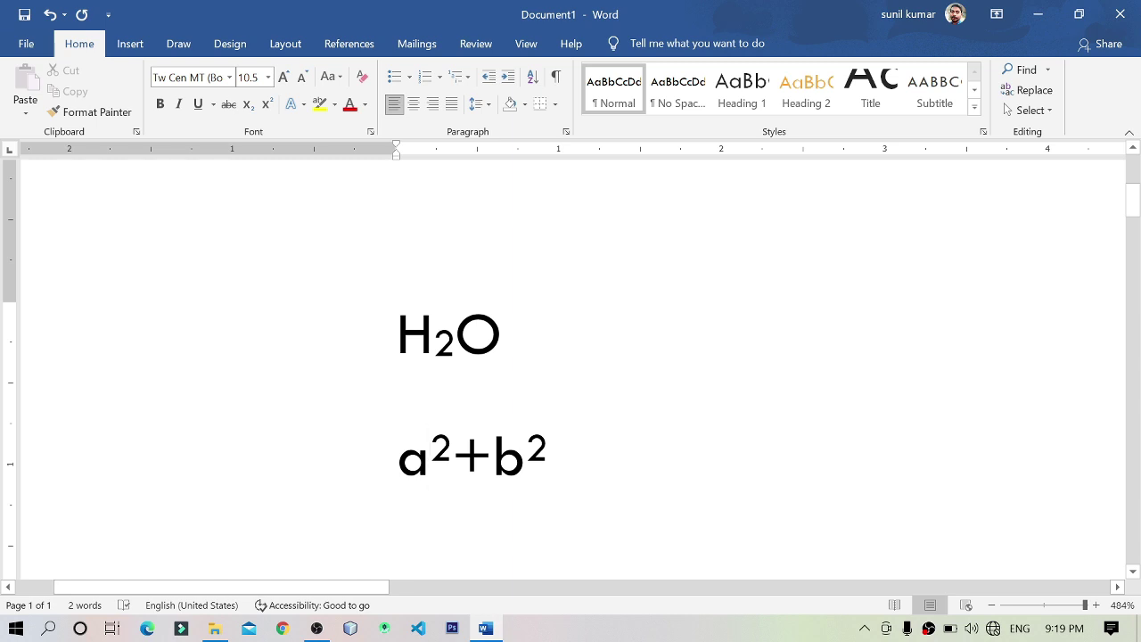
pyautogui.moveTo(398, 334); pyautogui.dragTo(548, 456)
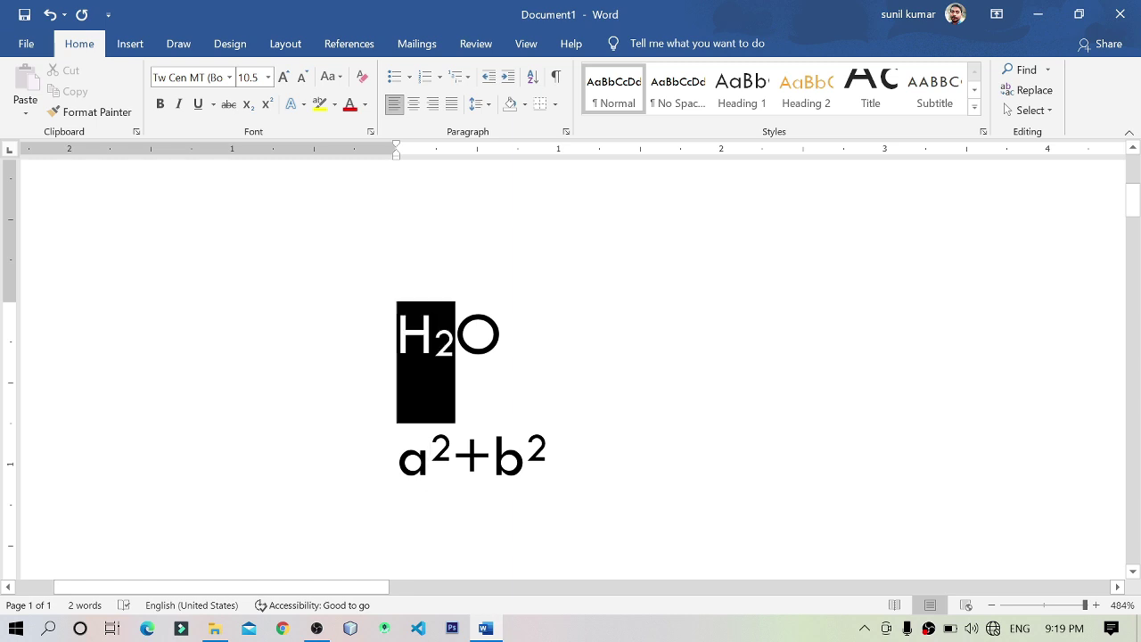
pyautogui.click(548, 456)
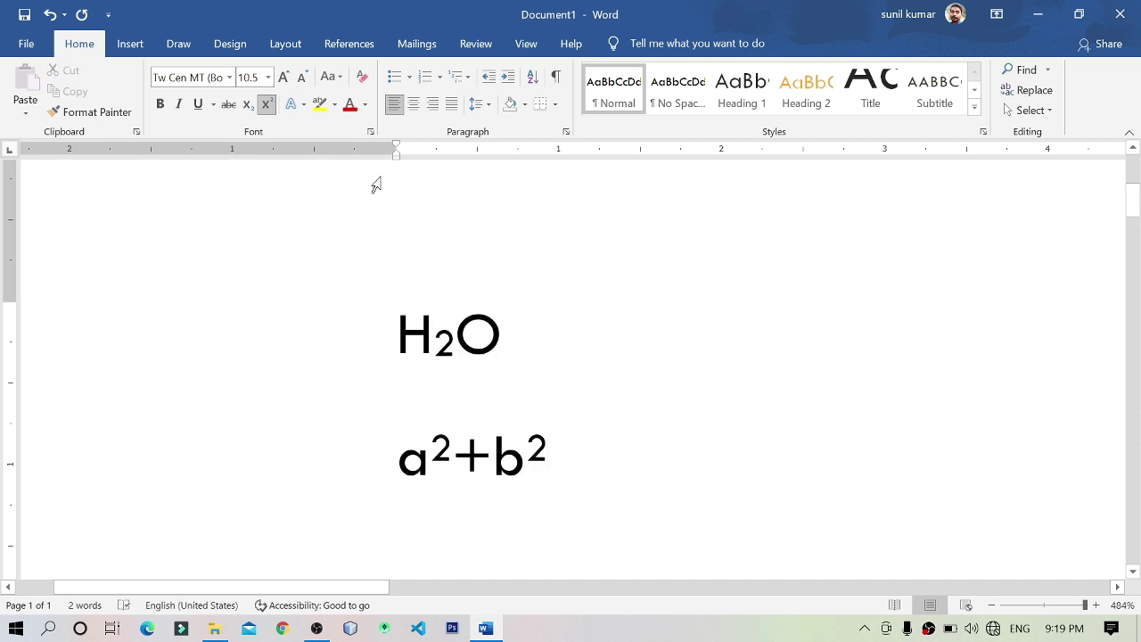
pyautogui.click(303, 105)
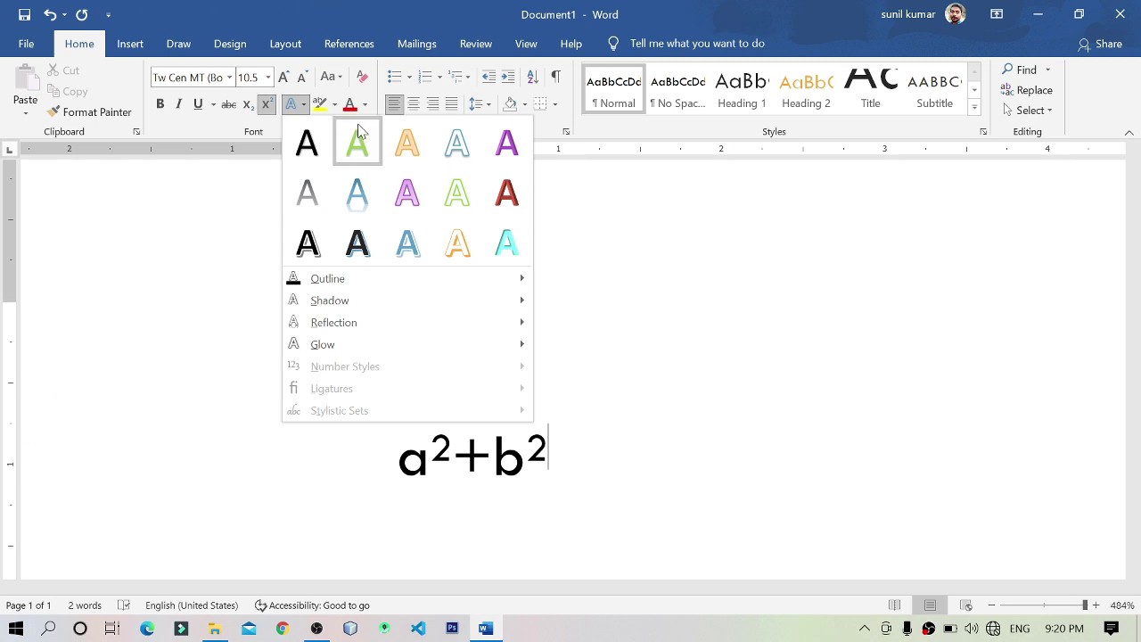
# Step: Apply the purple text effect and type 'figjhgfjhgfjhghjgkjh' after b²
pyautogui.click(500, 158)
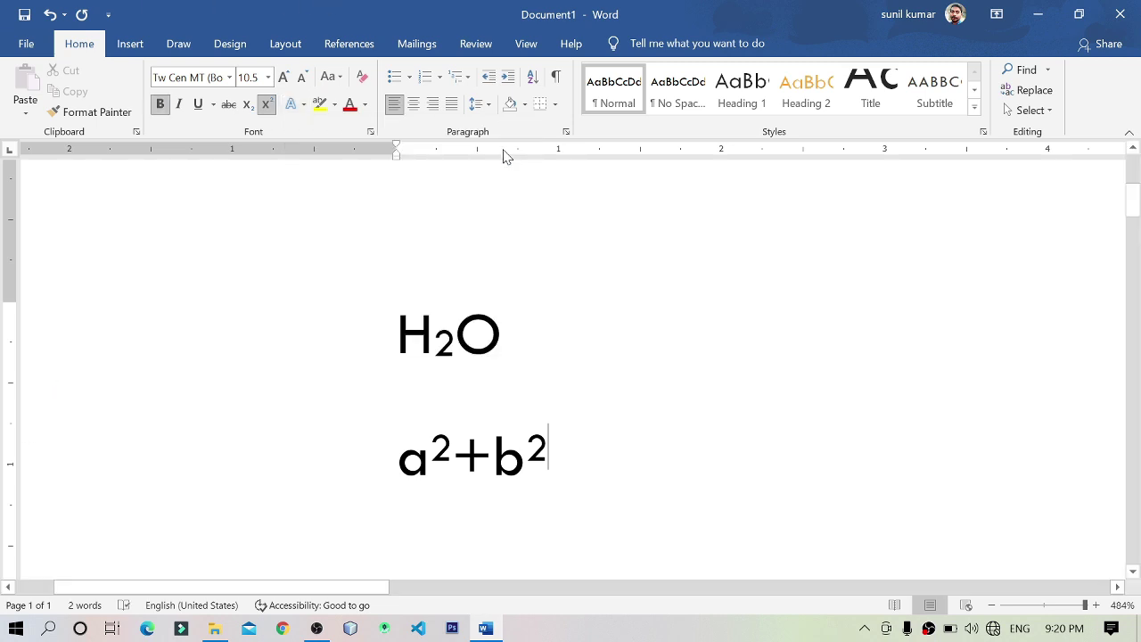
pyautogui.write('figjhgfjhgfjhg')
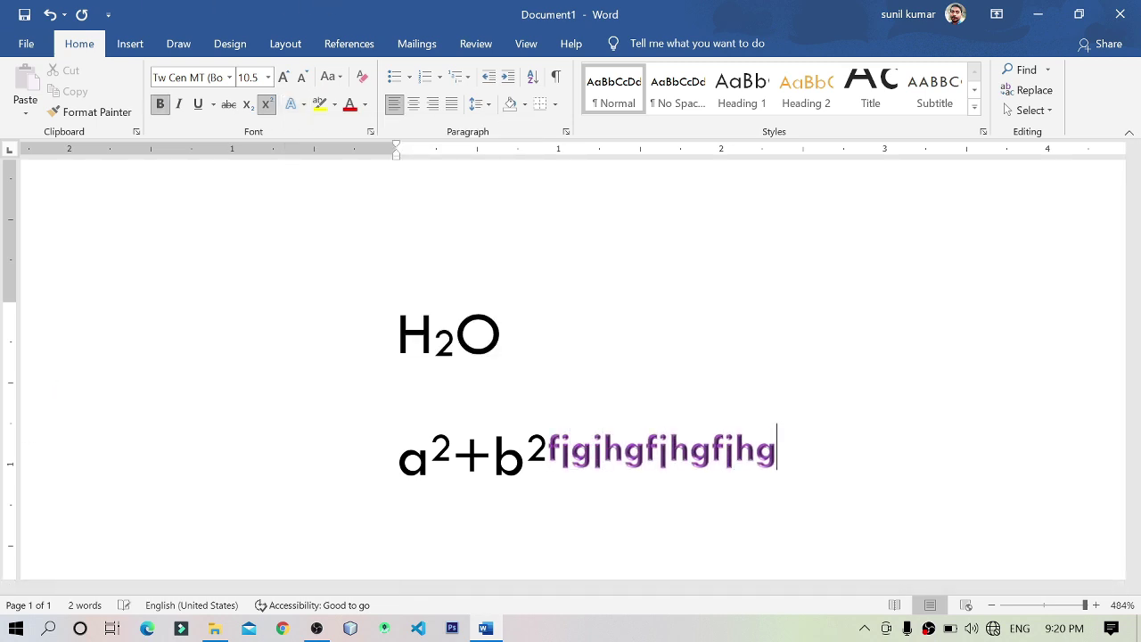
pyautogui.write('hjgkjh')
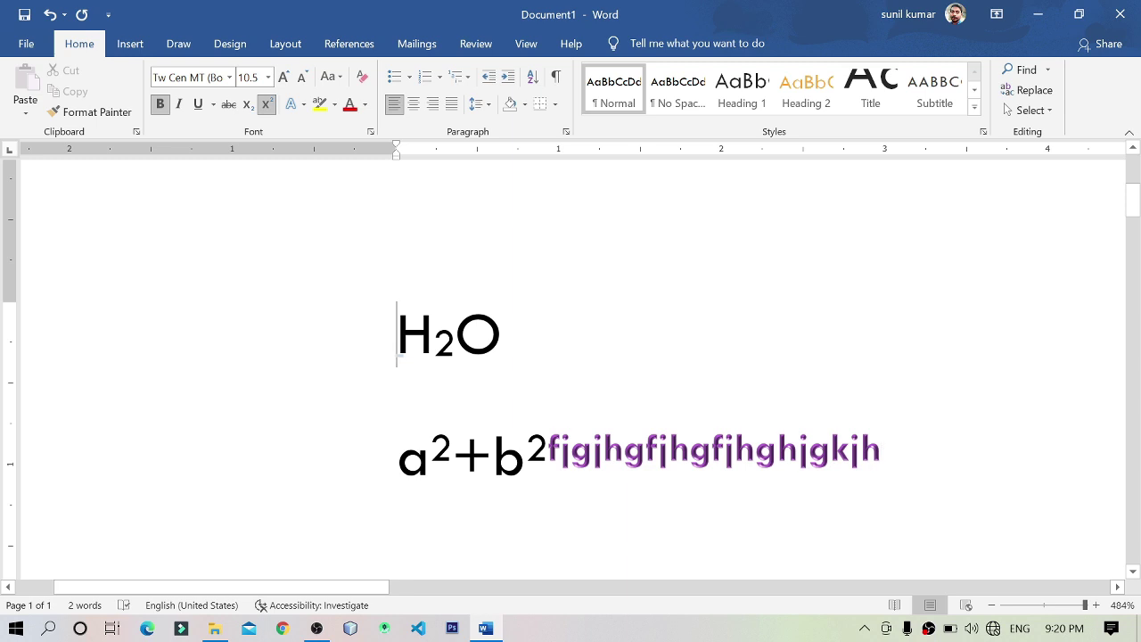
# Step: Colour the H in H₂O green and the O red
pyautogui.hotkey('shift', 'Right')
pyautogui.moveTo(398, 343); pyautogui.dragTo(422, 275)
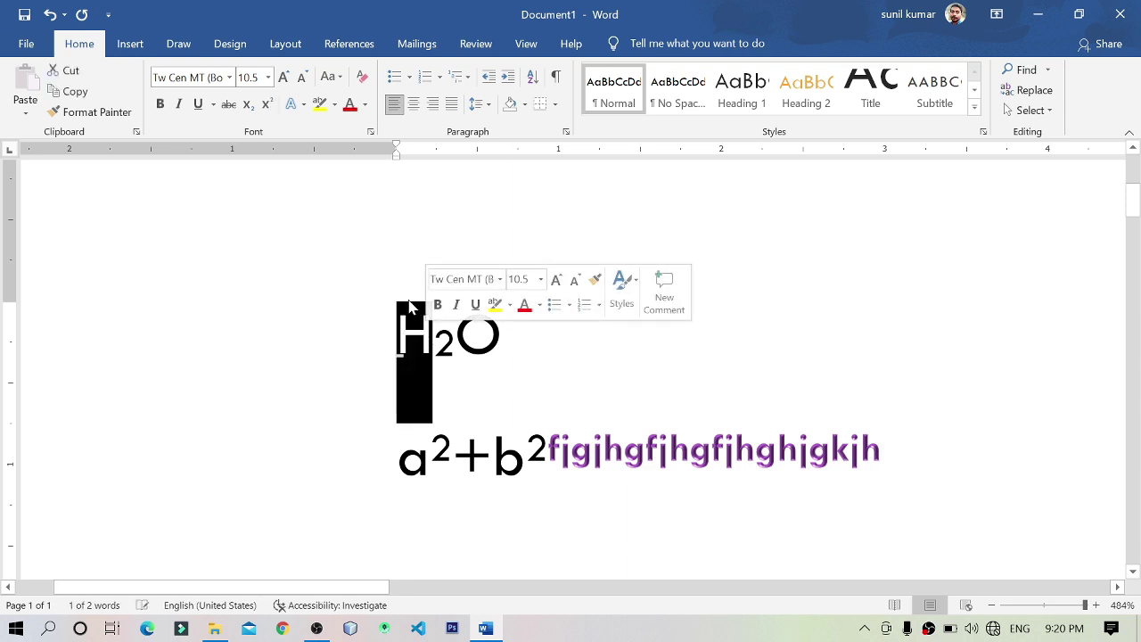
pyautogui.click(365, 105)
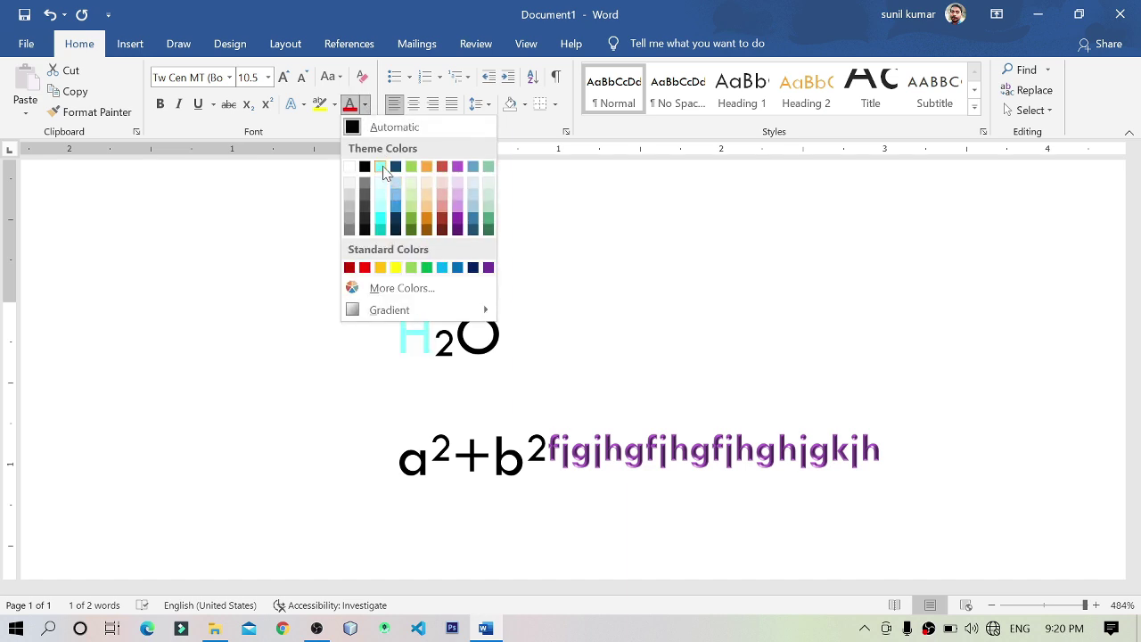
pyautogui.click(426, 268)
pyautogui.moveTo(455, 334); pyautogui.dragTo(500, 334)
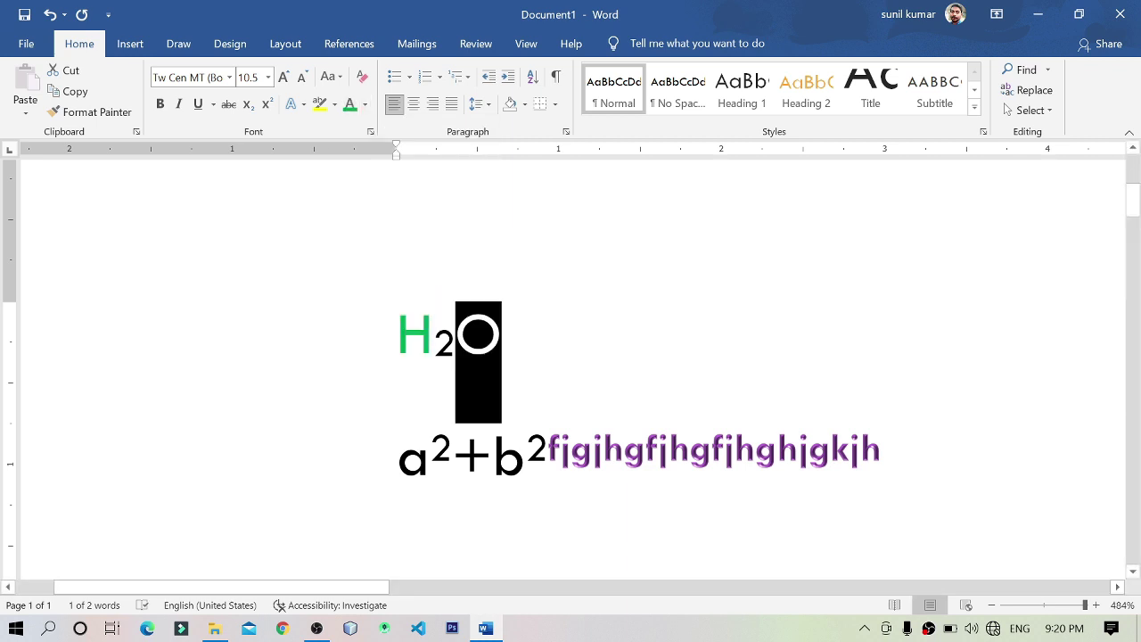
pyautogui.click(365, 103)
pyautogui.click(364, 268)
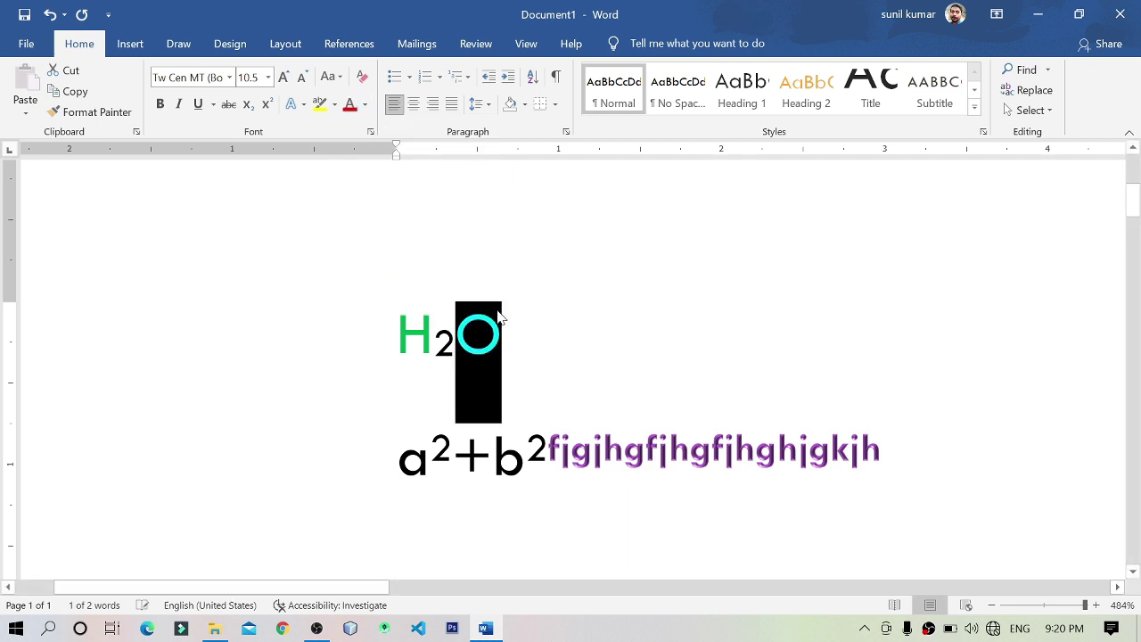
pyautogui.click(624, 347)
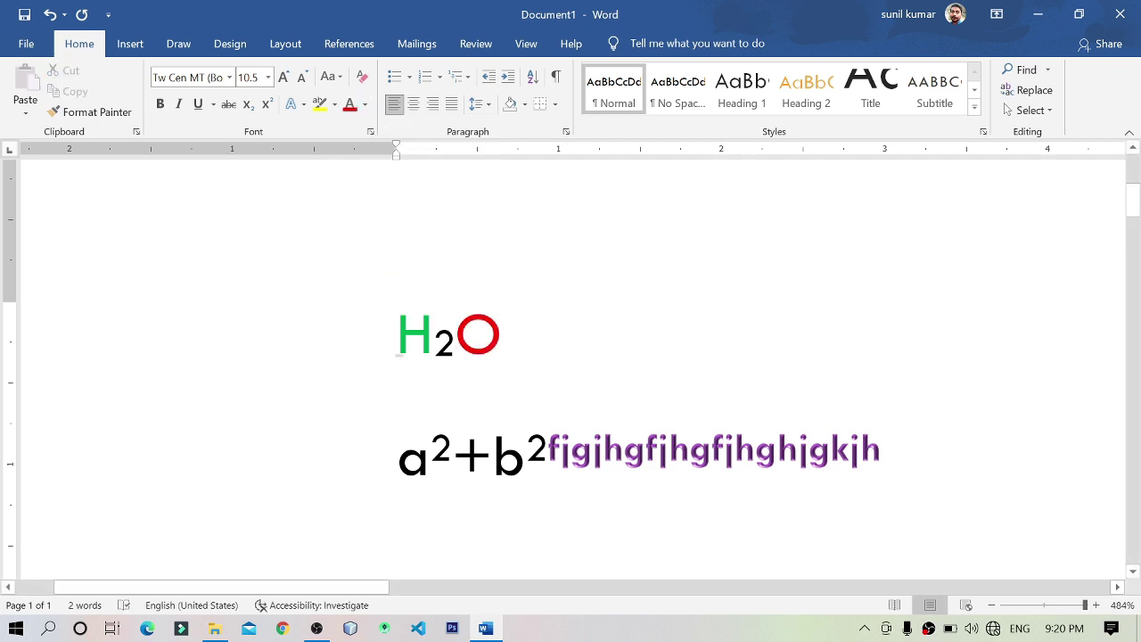
# Step: Select the whole H2O line and set its font colour to Red
pyautogui.moveTo(397, 348); pyautogui.dragTo(433, 348)
pyautogui.click(456, 338)
pyautogui.press('Home')
pyautogui.hotkey('shift', 'Right')
pyautogui.hotkey('shift', 'Right')
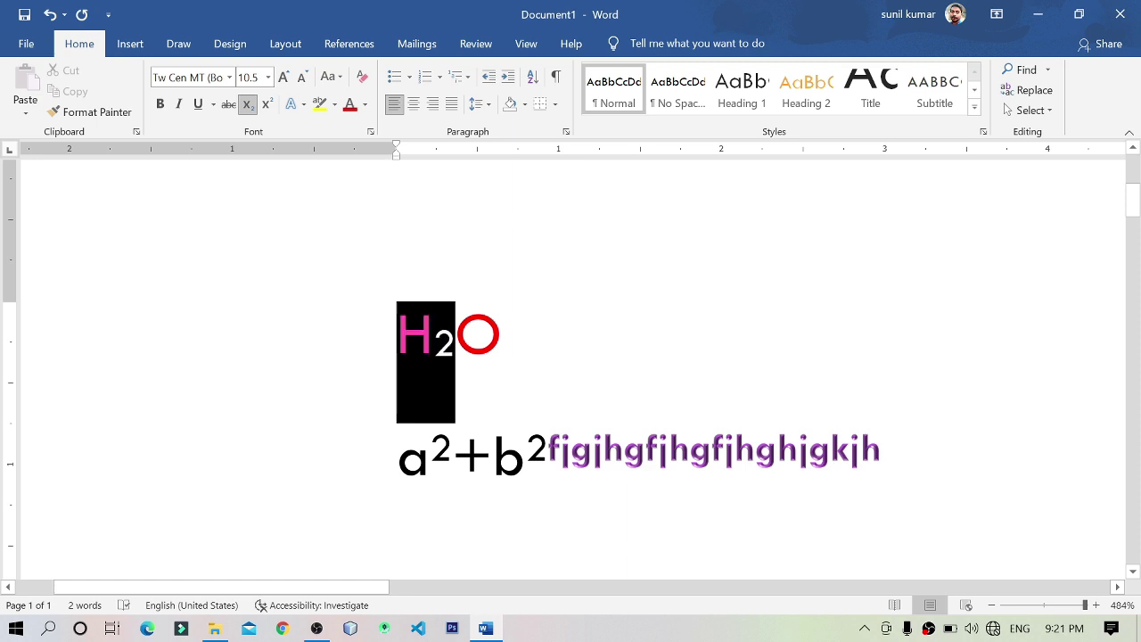
pyautogui.hotkey('shift', 'Right')
pyautogui.hotkey('shift', 'Right')
pyautogui.hotkey('shift', 'End')
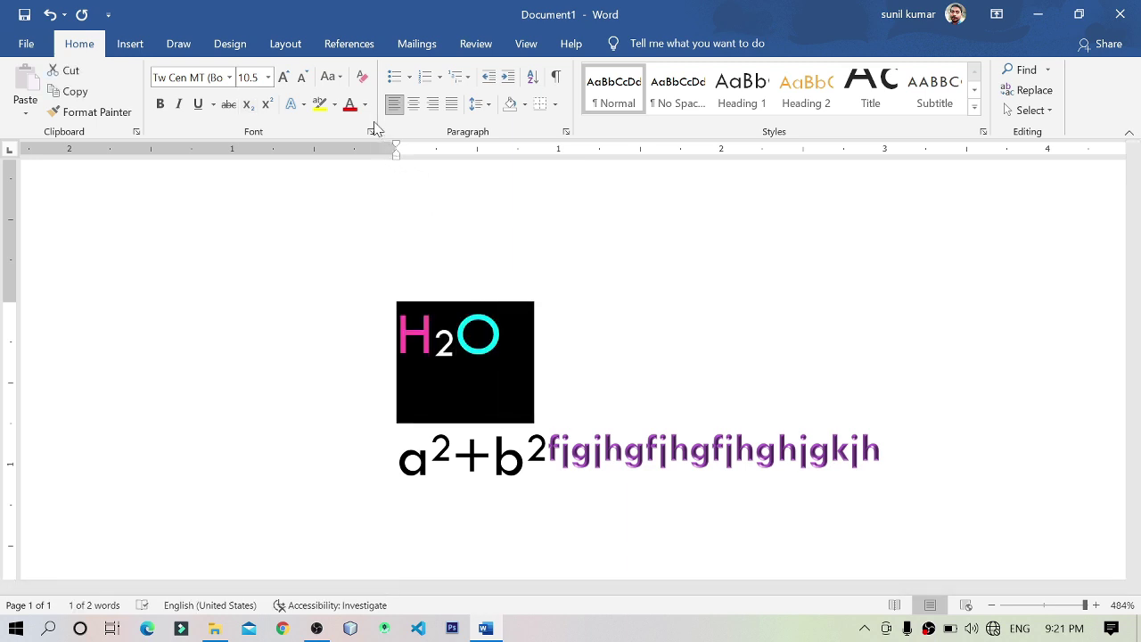
pyautogui.click(364, 105)
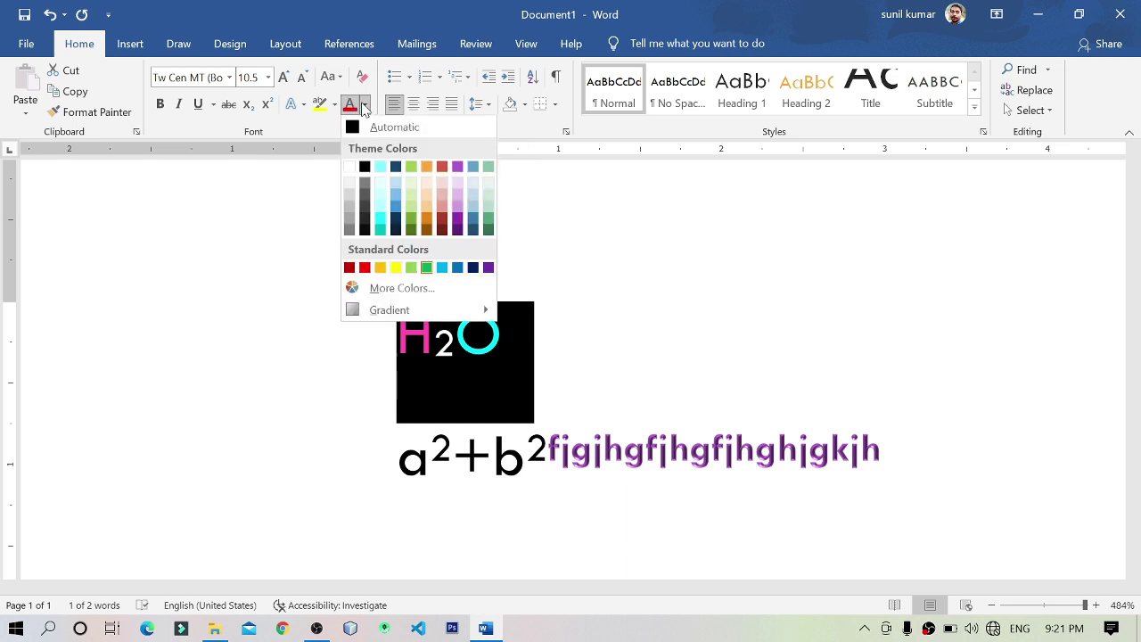
pyautogui.click(367, 269)
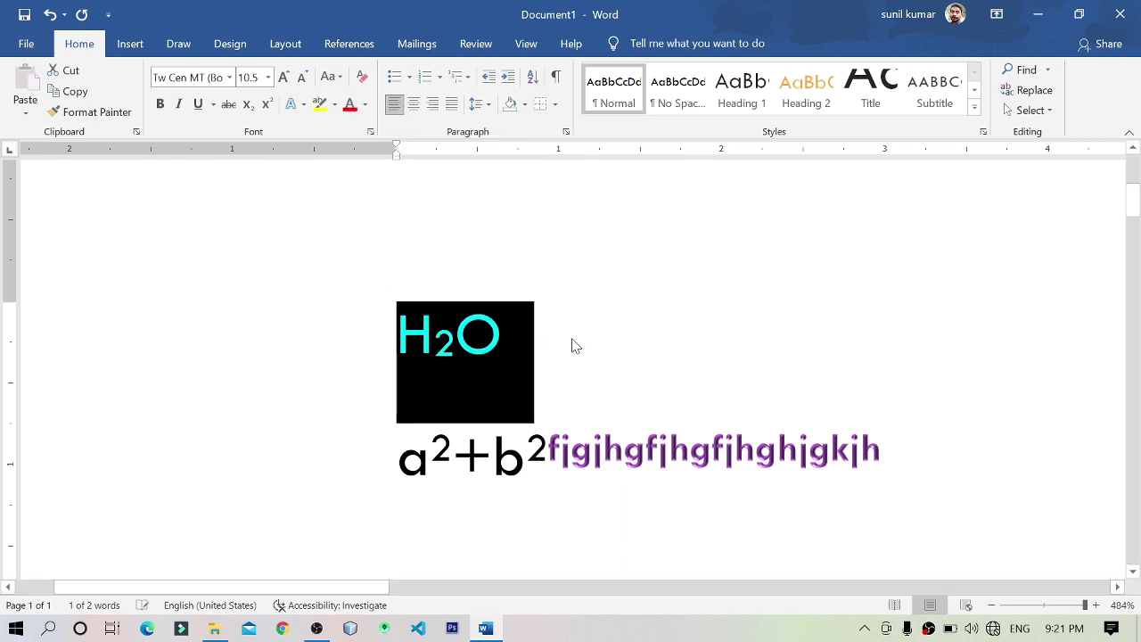
pyautogui.click(613, 346)
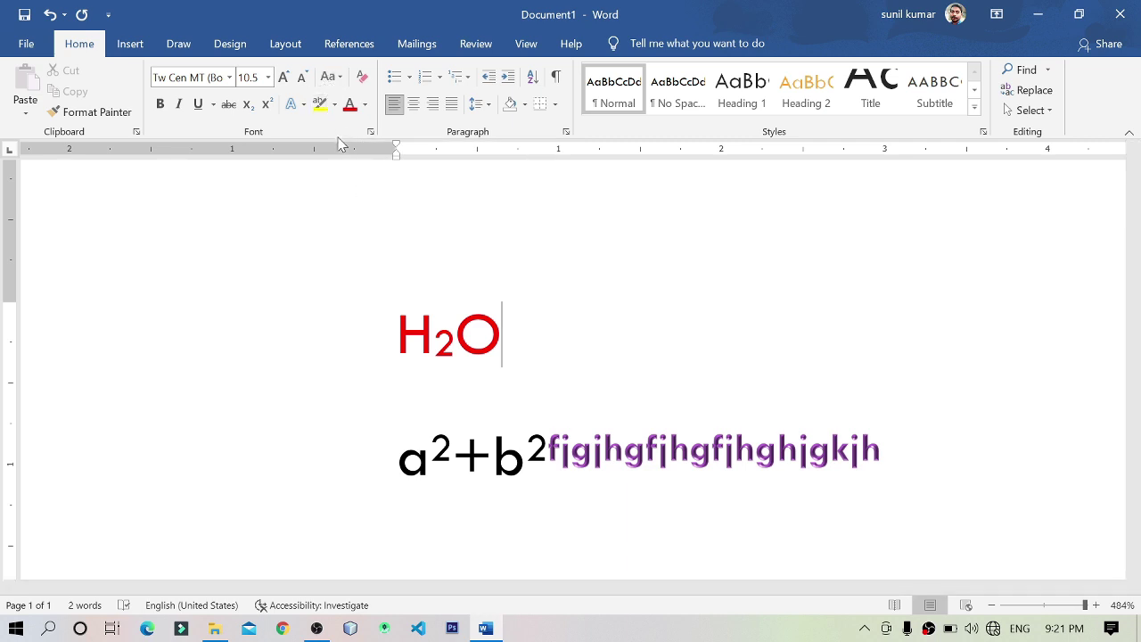
pyautogui.moveTo(504, 337); pyautogui.dragTo(352, 255)
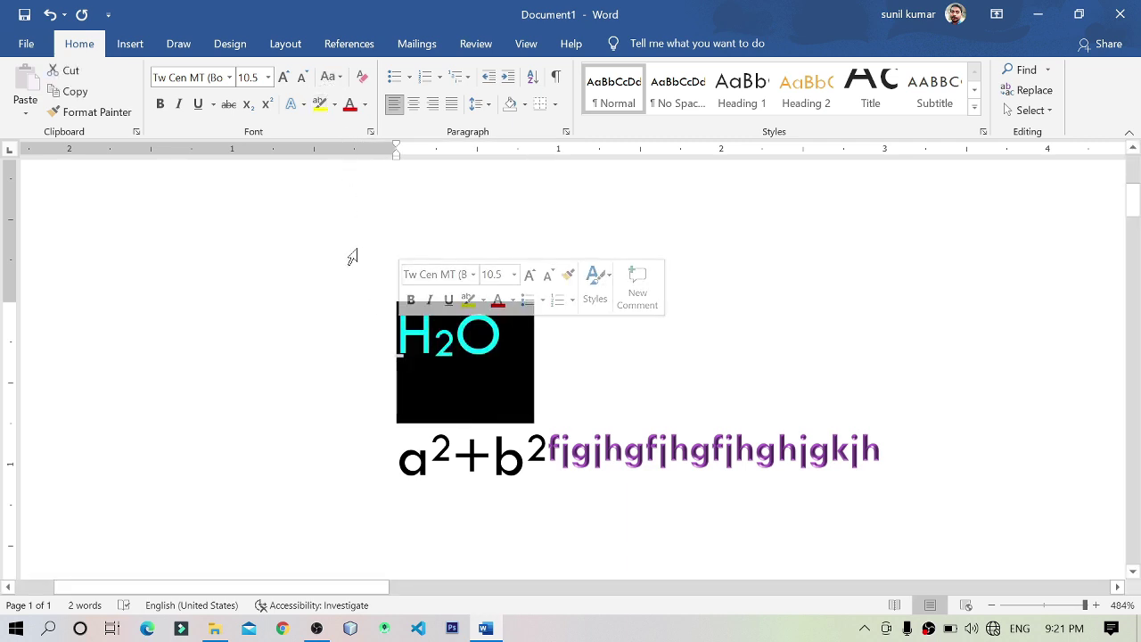
pyautogui.click(334, 104)
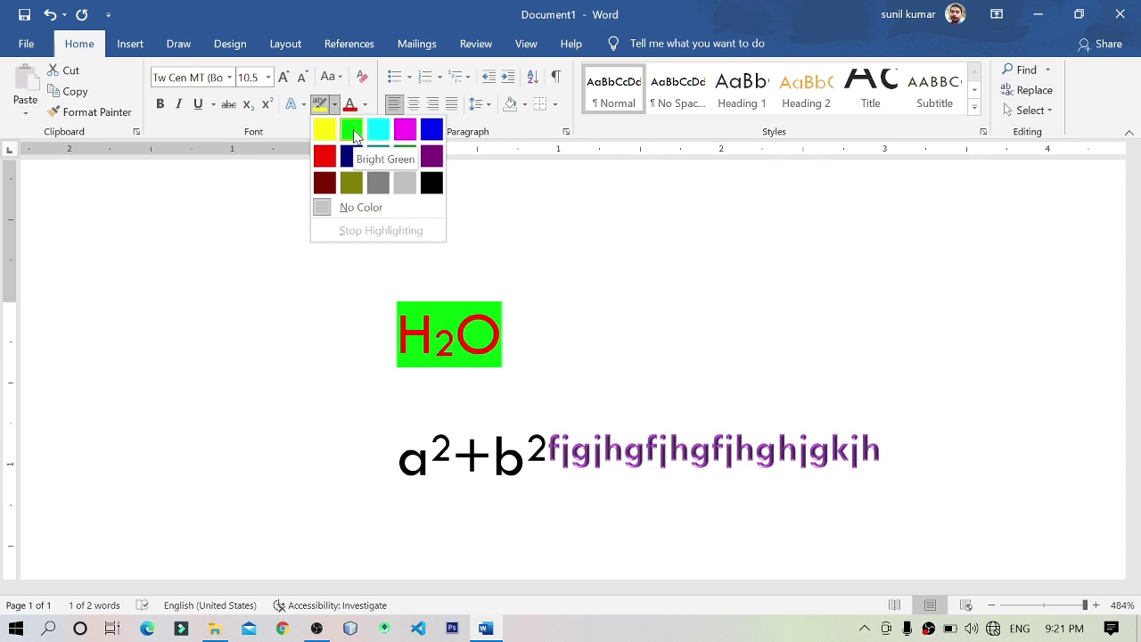
pyautogui.click(588, 356)
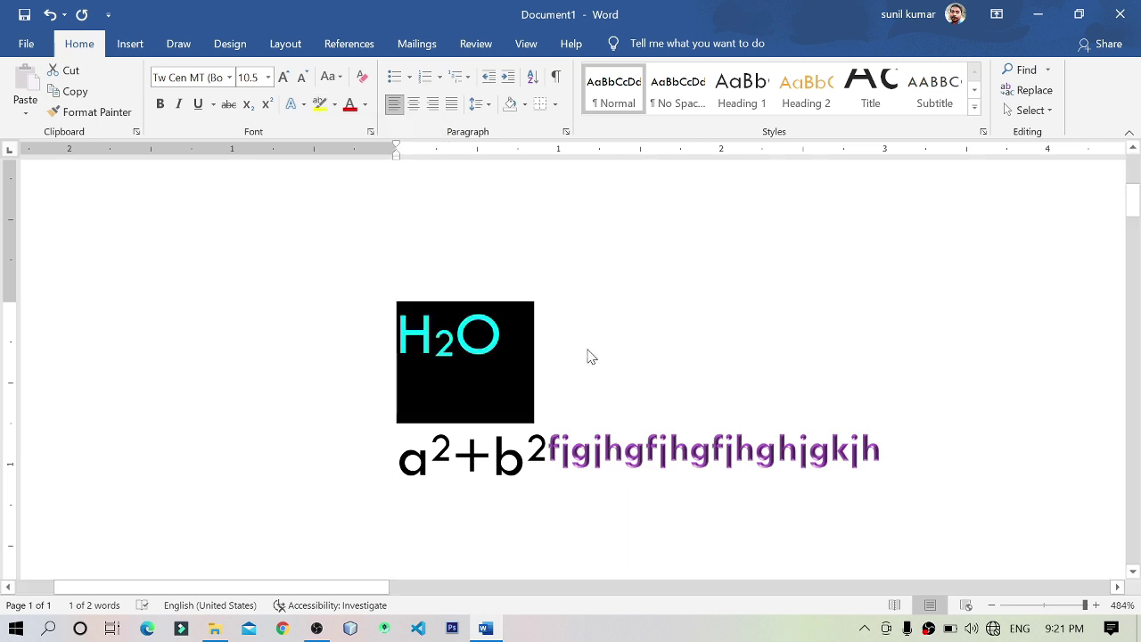
pyautogui.click(504, 283)
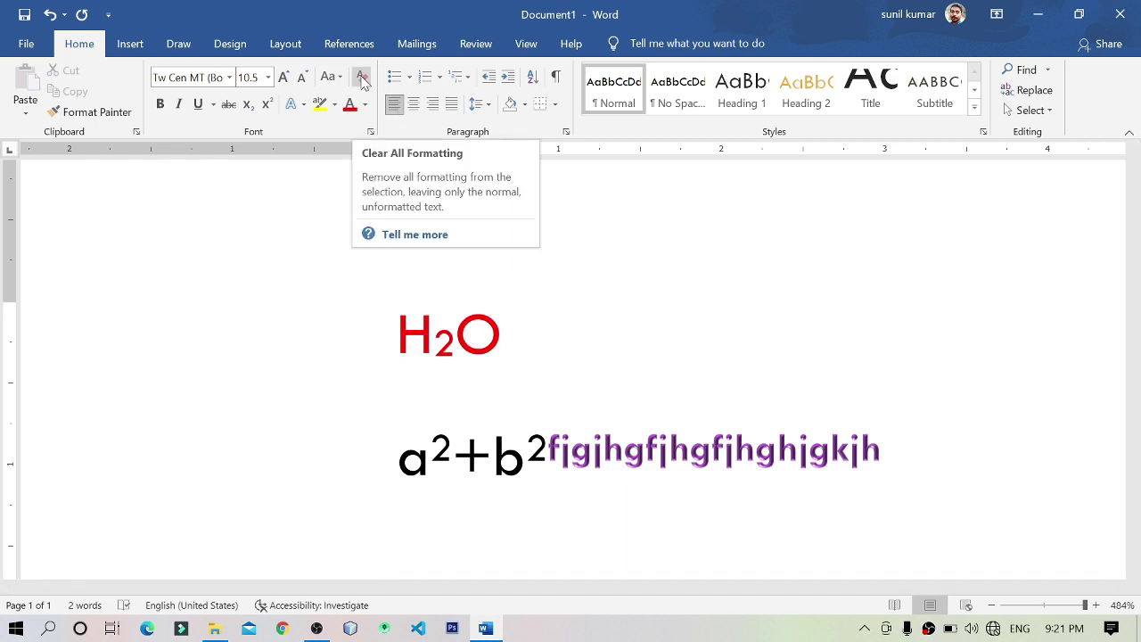
# Step: Clear all formatting from H2O, then select everything and delete it
pyautogui.hotkey('shift', 'Left')
pyautogui.tripleClick(398, 353)
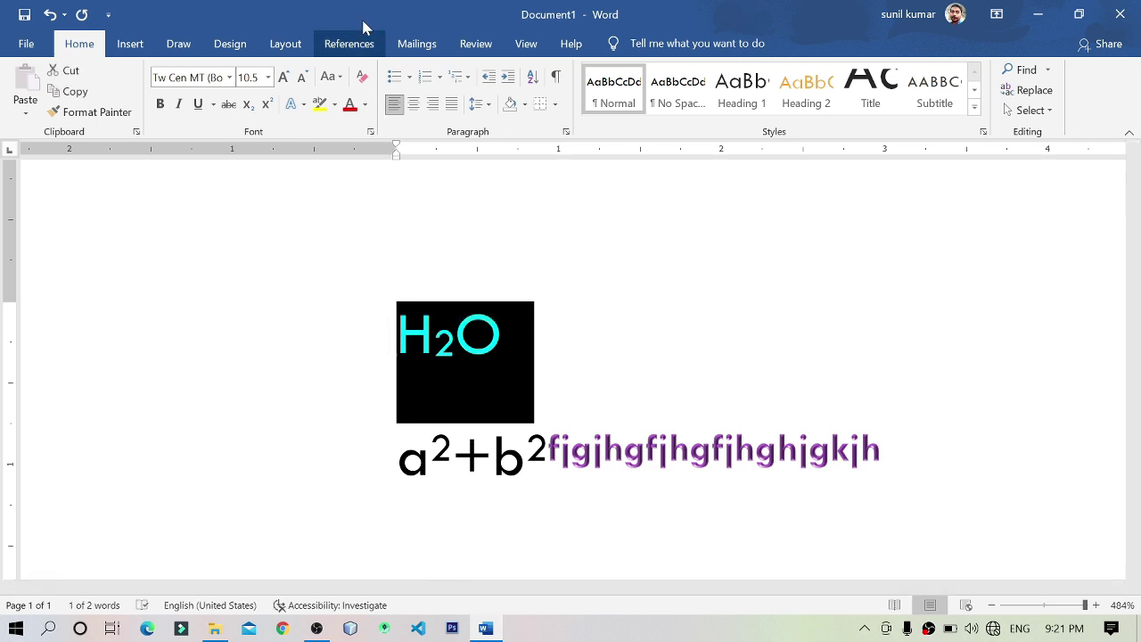
pyautogui.click(360, 80)
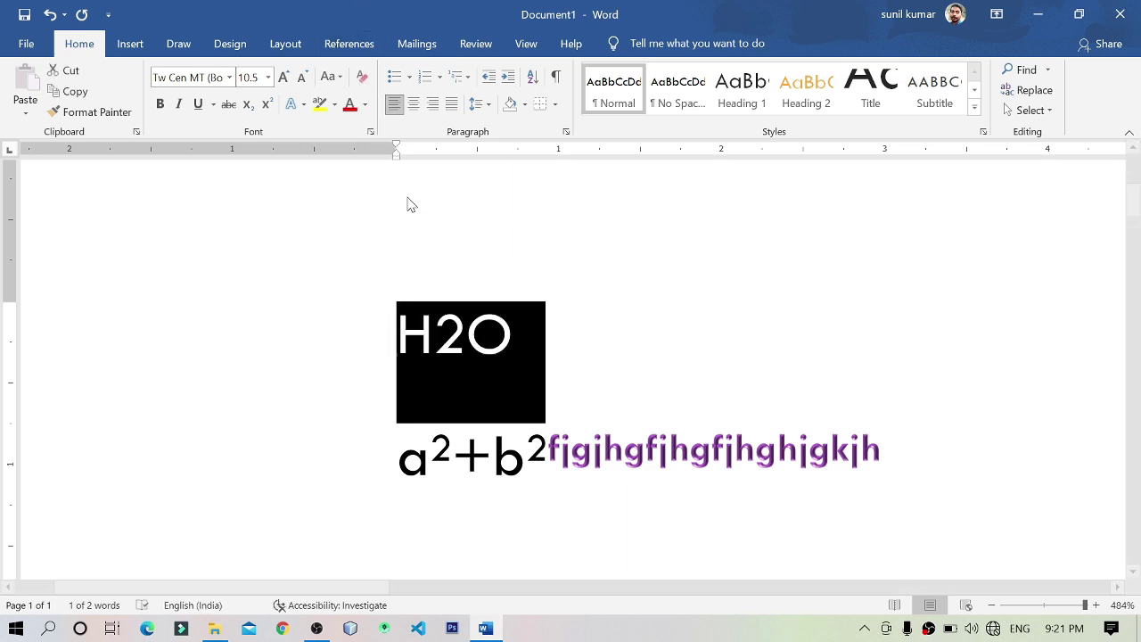
pyautogui.click(461, 346)
pyautogui.moveTo(397, 347); pyautogui.dragTo(502, 350)
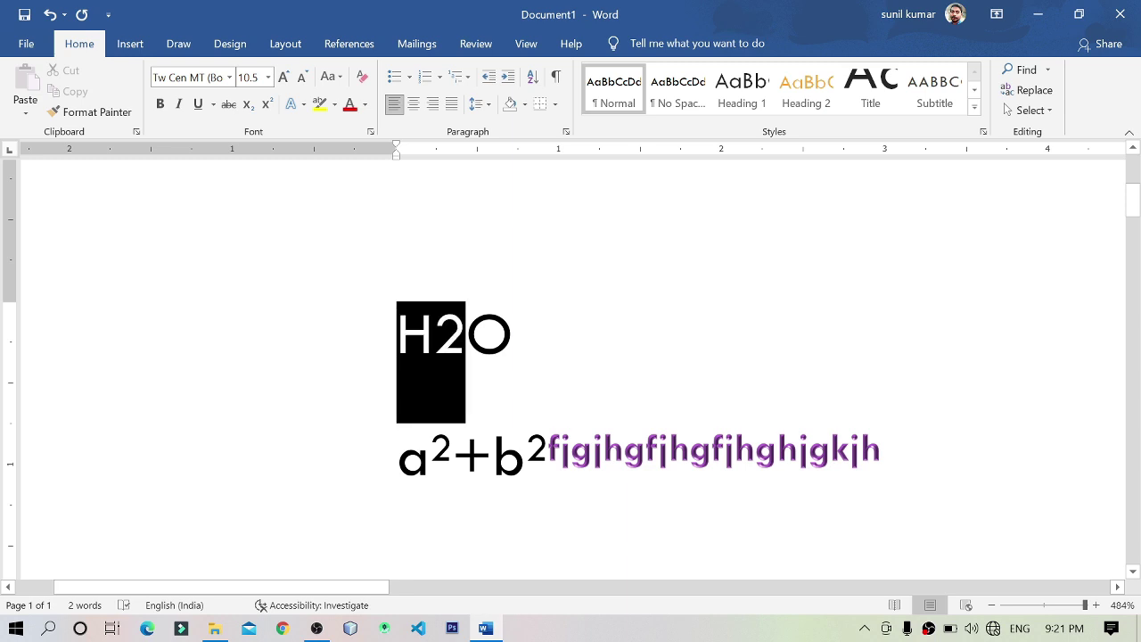
pyautogui.click(513, 347)
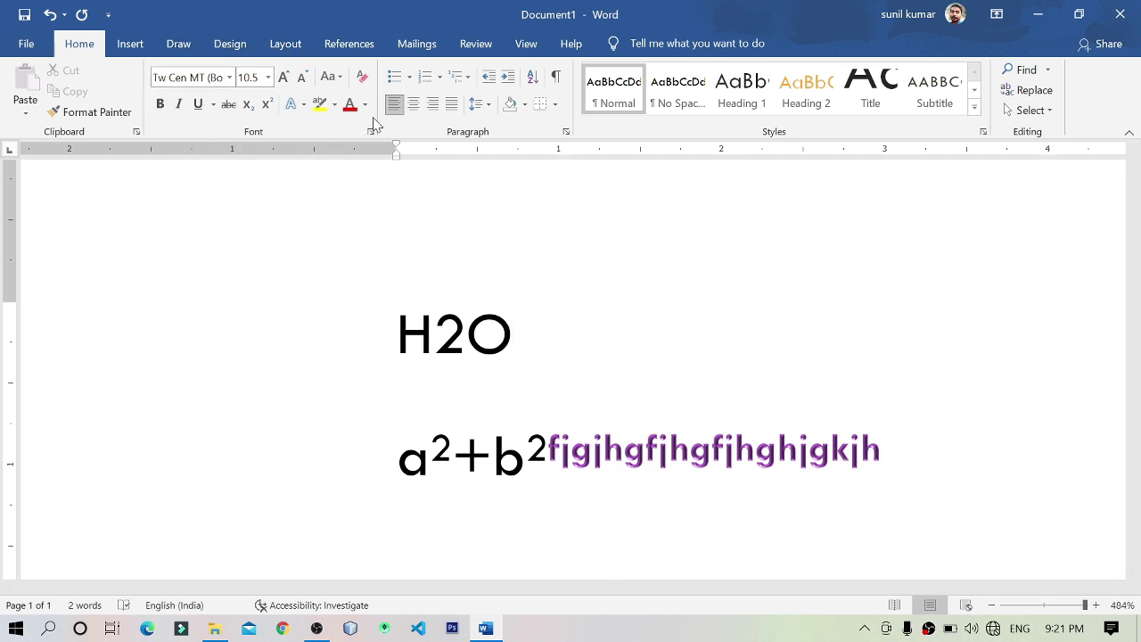
pyautogui.hotkey('ctrl', 'a')
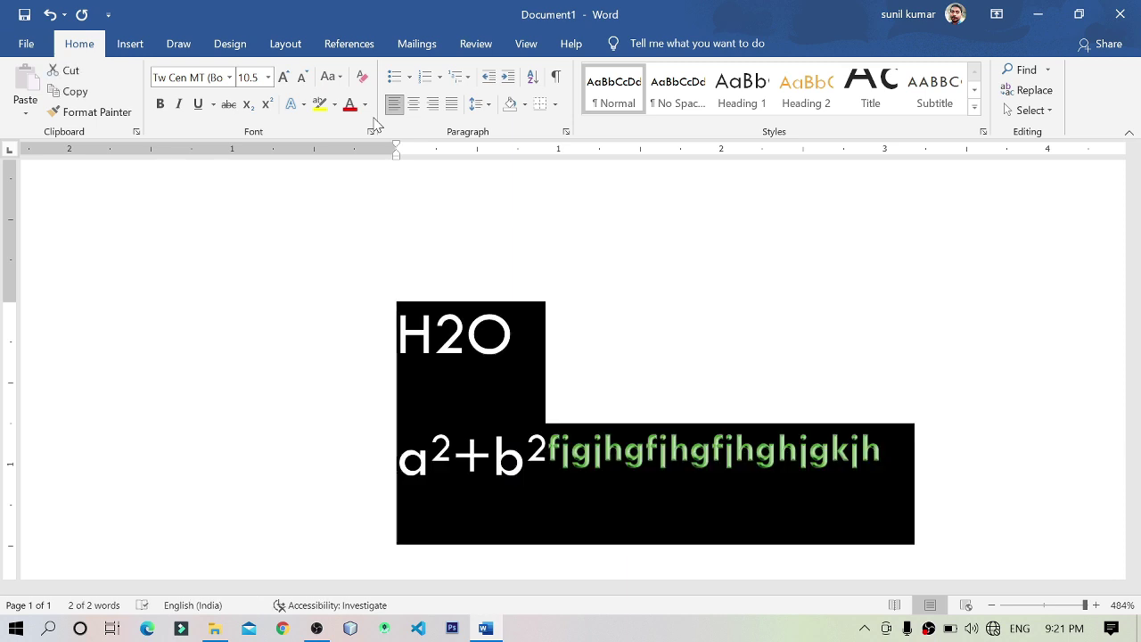
pyautogui.press('Delete')
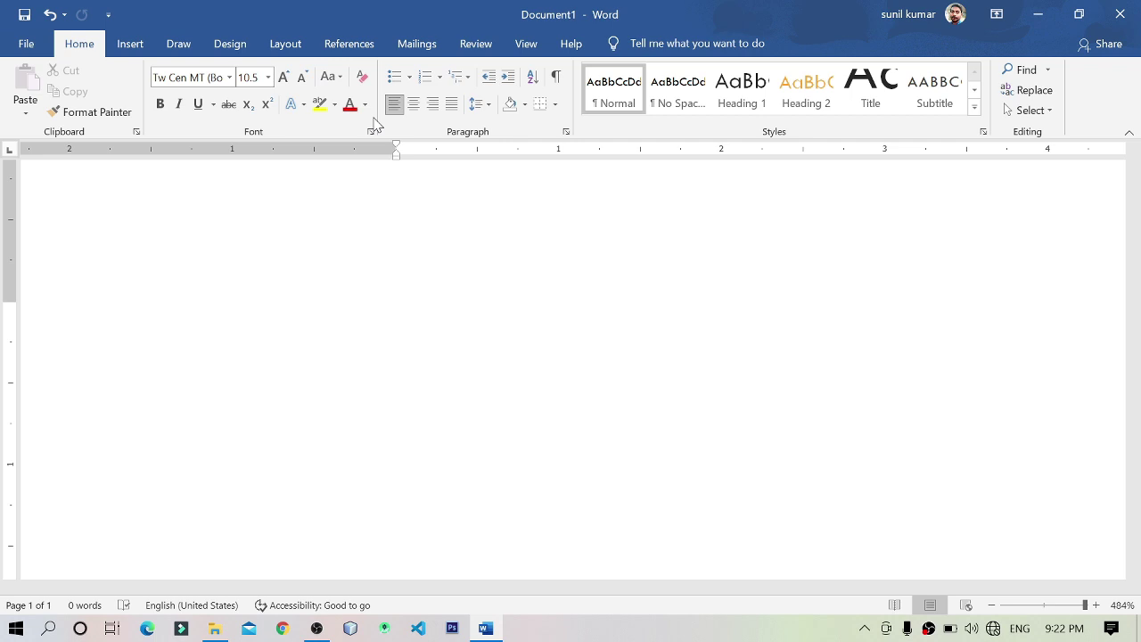
# Step: Zoom out to 100% and generate five sample paragraphs with =rand()
pyautogui.click(990, 605)
pyautogui.click(990, 605)
pyautogui.click(990, 606)
pyautogui.click(990, 605)
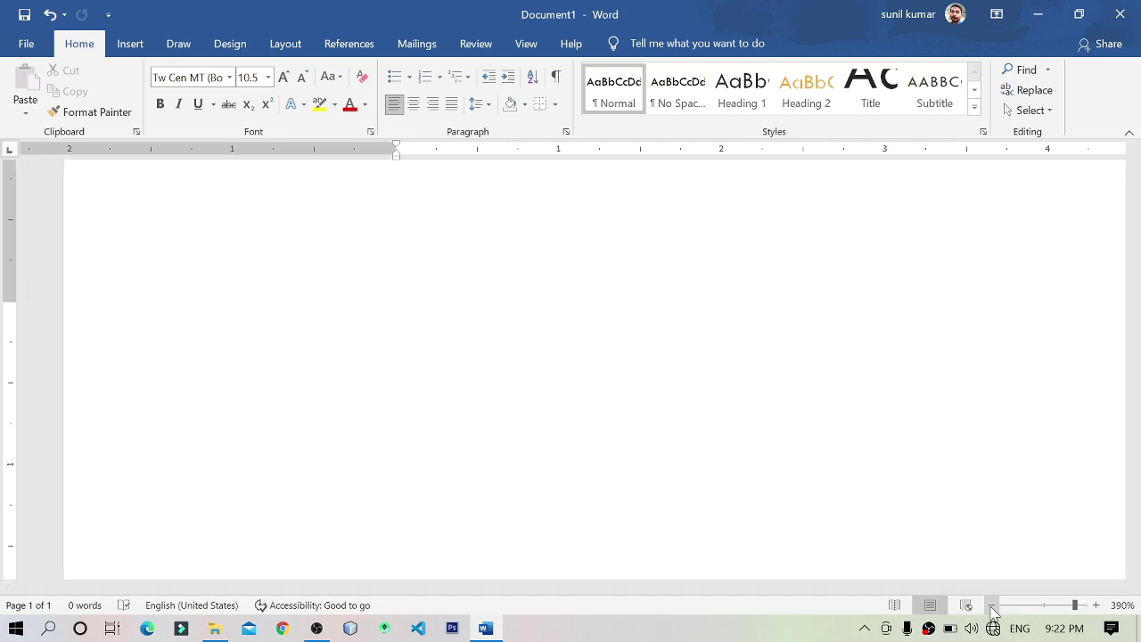
pyautogui.moveTo(1075, 605); pyautogui.dragTo(1046, 615)
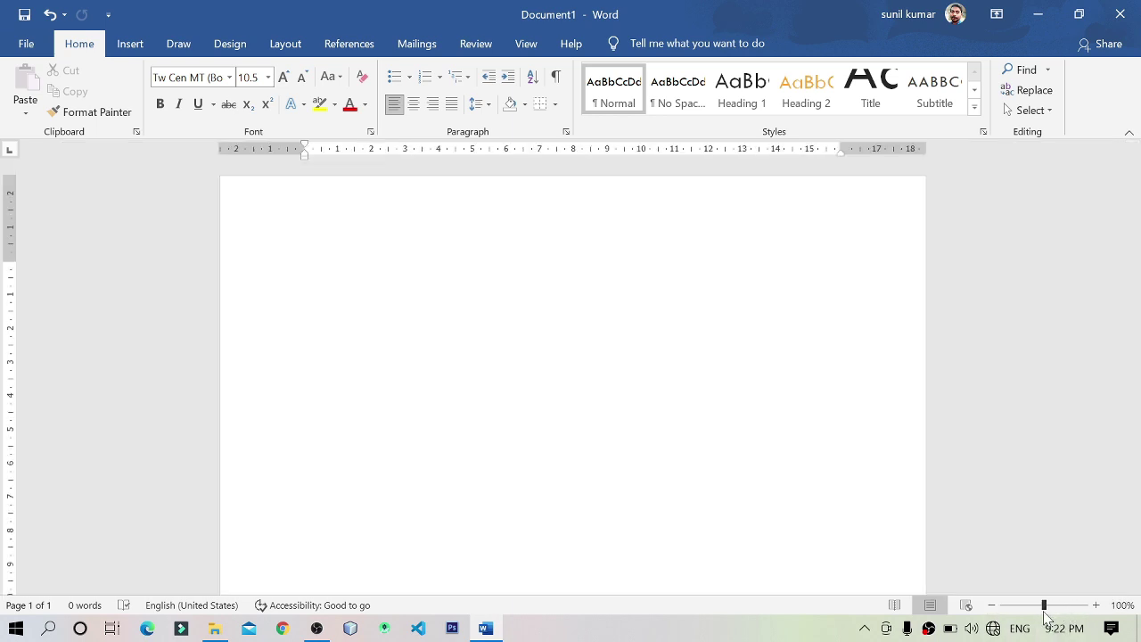
pyautogui.write('=')
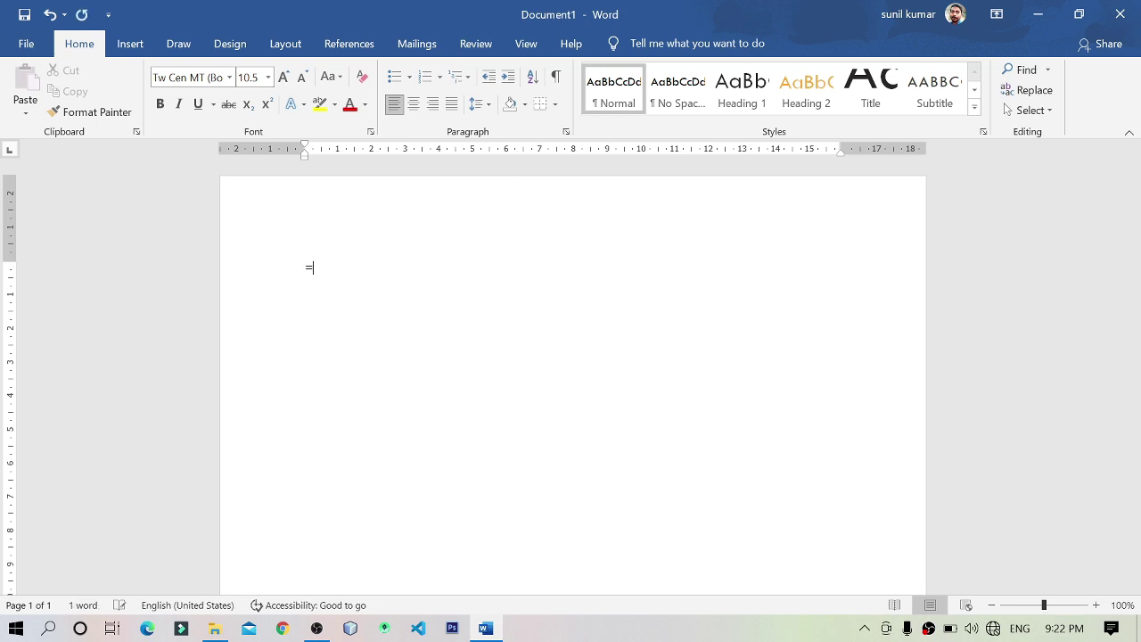
pyautogui.write('rand()')
pyautogui.press('Return')
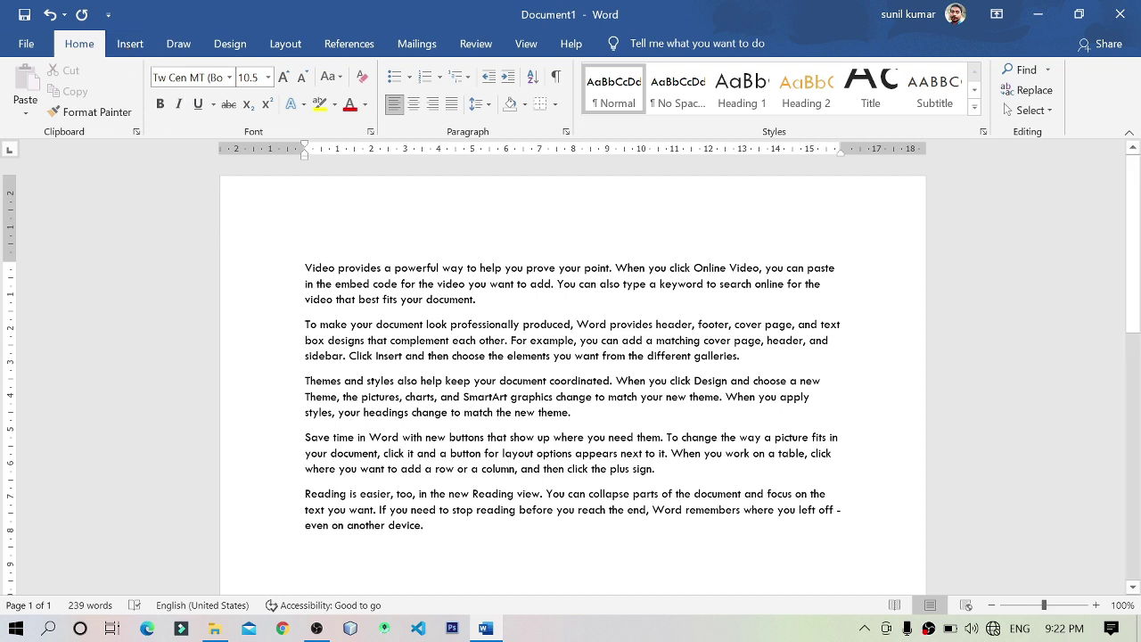
# Step: Add an 'MS WORD' line above the sample text and grow it to 16 pt
pyautogui.press('Return')
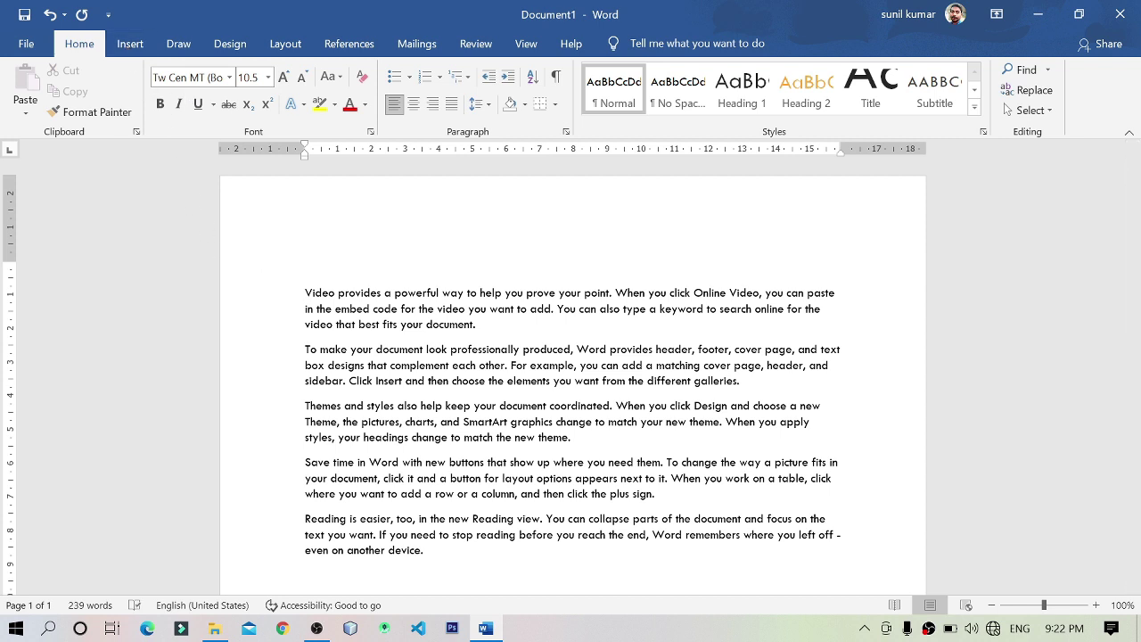
pyautogui.click(305, 267)
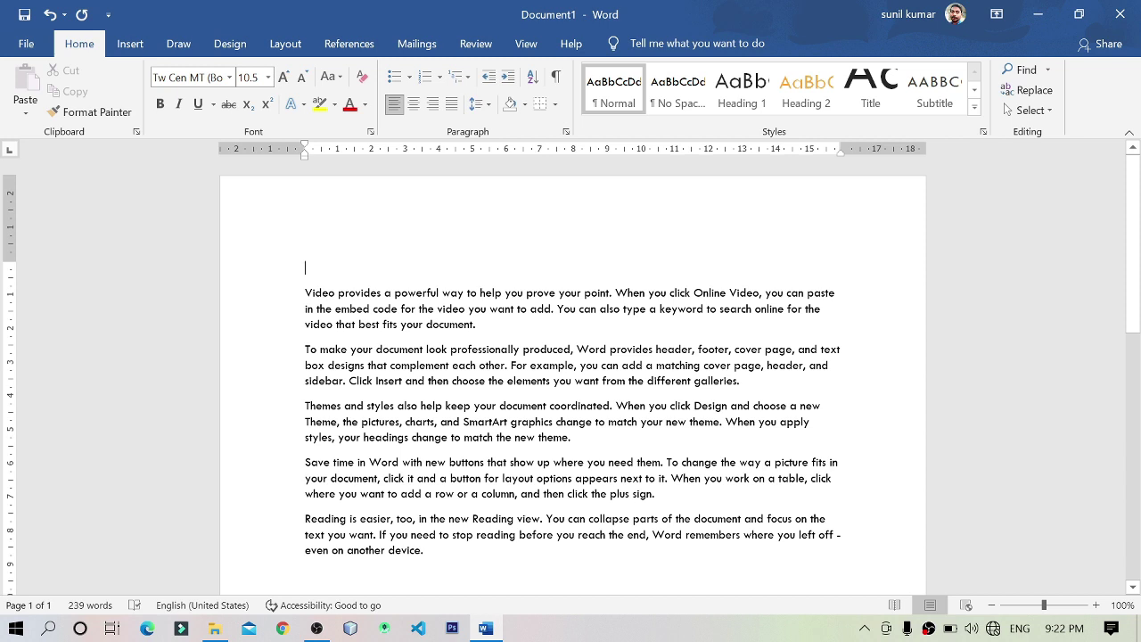
pyautogui.write('MS ')
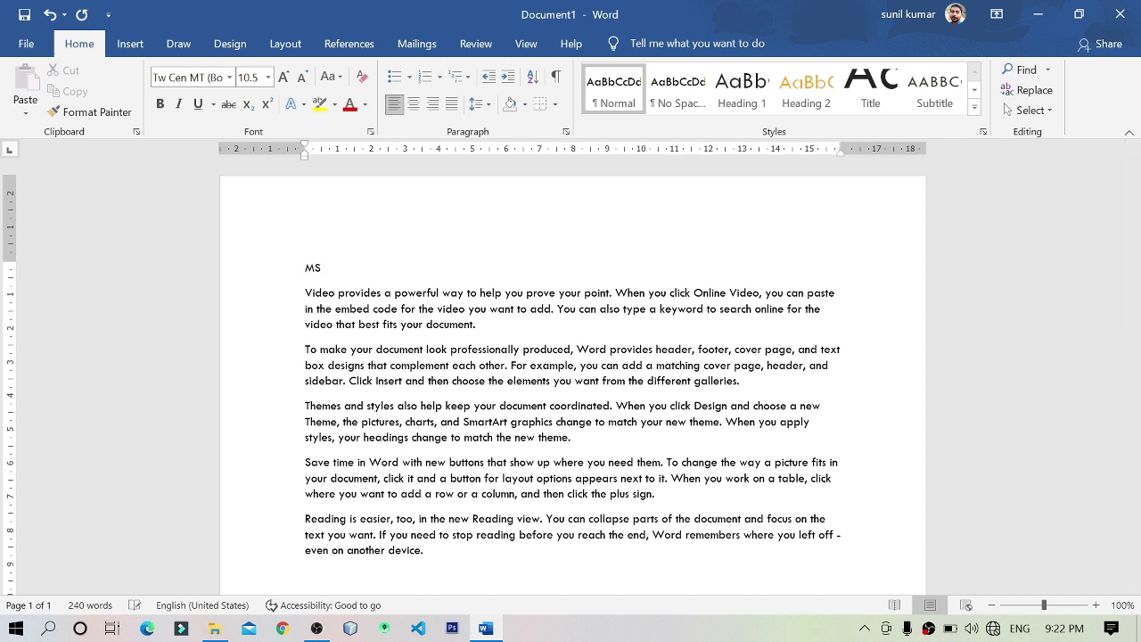
pyautogui.write('WORD')
pyautogui.tripleClick(343, 267)
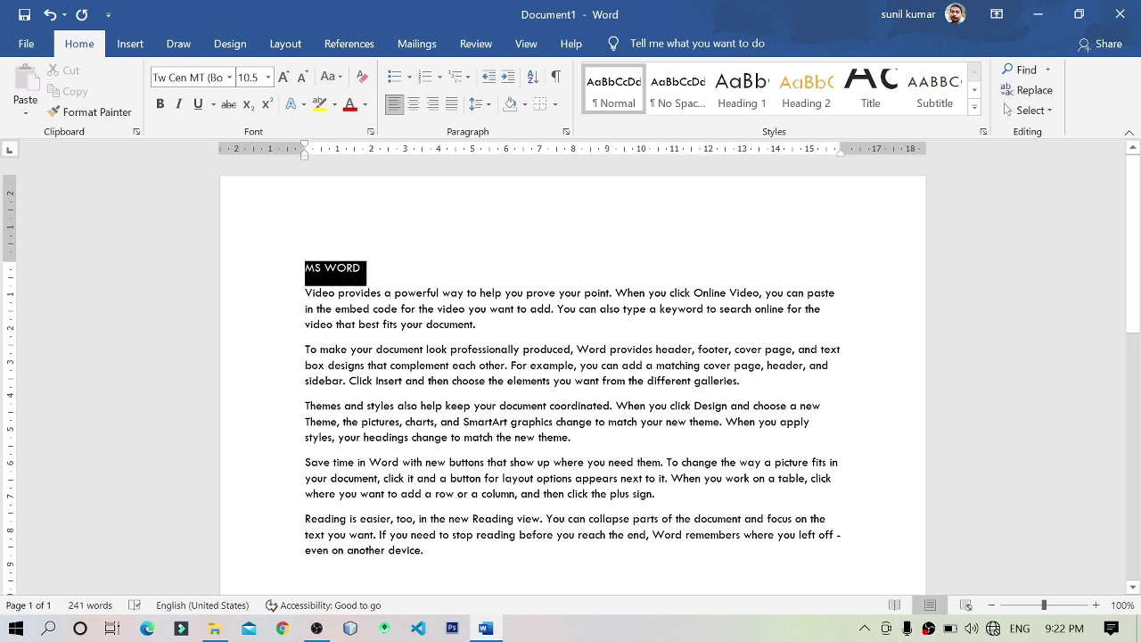
pyautogui.click(283, 78)
pyautogui.click(284, 77)
pyautogui.click(284, 78)
pyautogui.click(283, 78)
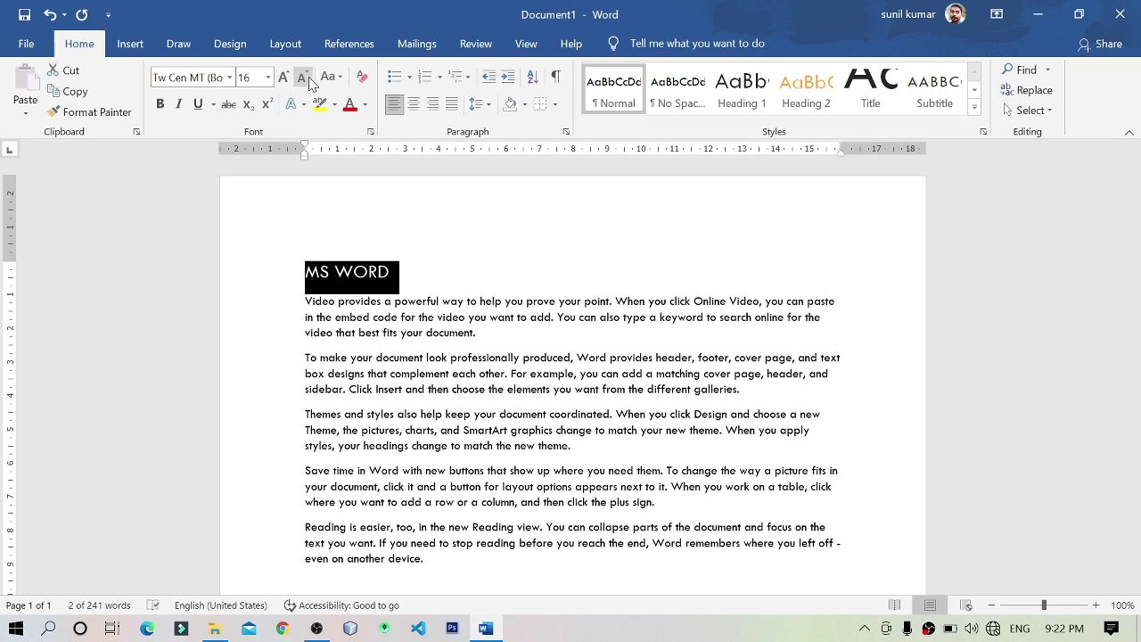
# Step: Enlarge the MS WORD heading to 36 pt and set it in Algerian
pyautogui.hotkey('ctrl', 'shift', '.')
pyautogui.hotkey('ctrl', 'shift', '.')
pyautogui.hotkey('ctrl', 'shift', '.')
pyautogui.hotkey('ctrl', 'shift', '.')
pyautogui.hotkey('ctrl', 'shift', '.')
pyautogui.hotkey('ctrl', 'shift', '.')
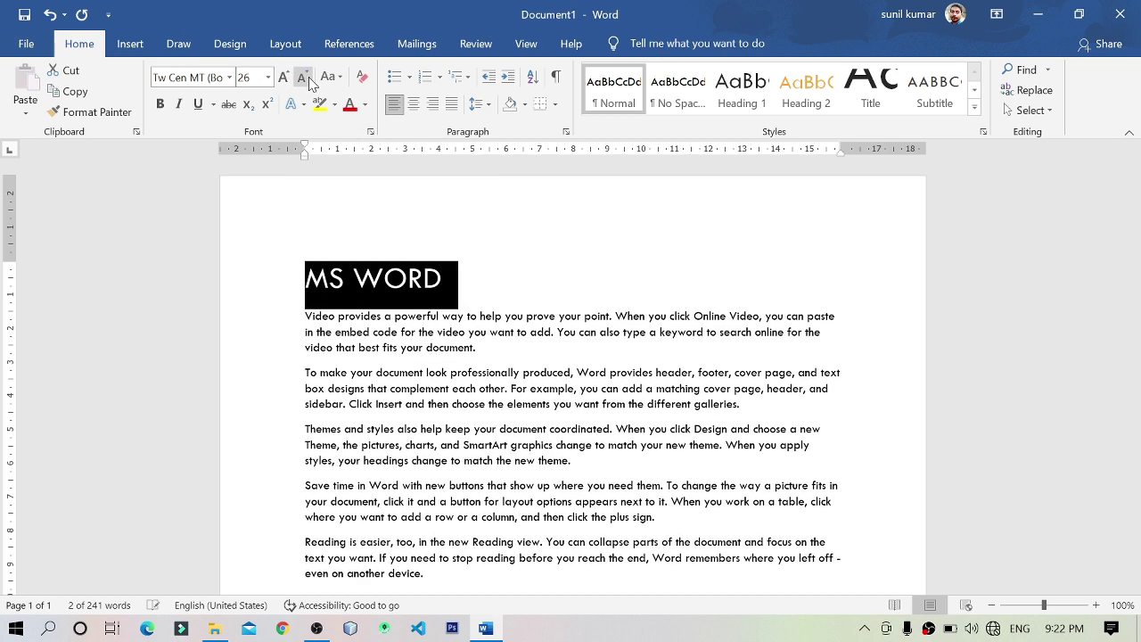
pyautogui.hotkey('ctrl', 'shift', '.')
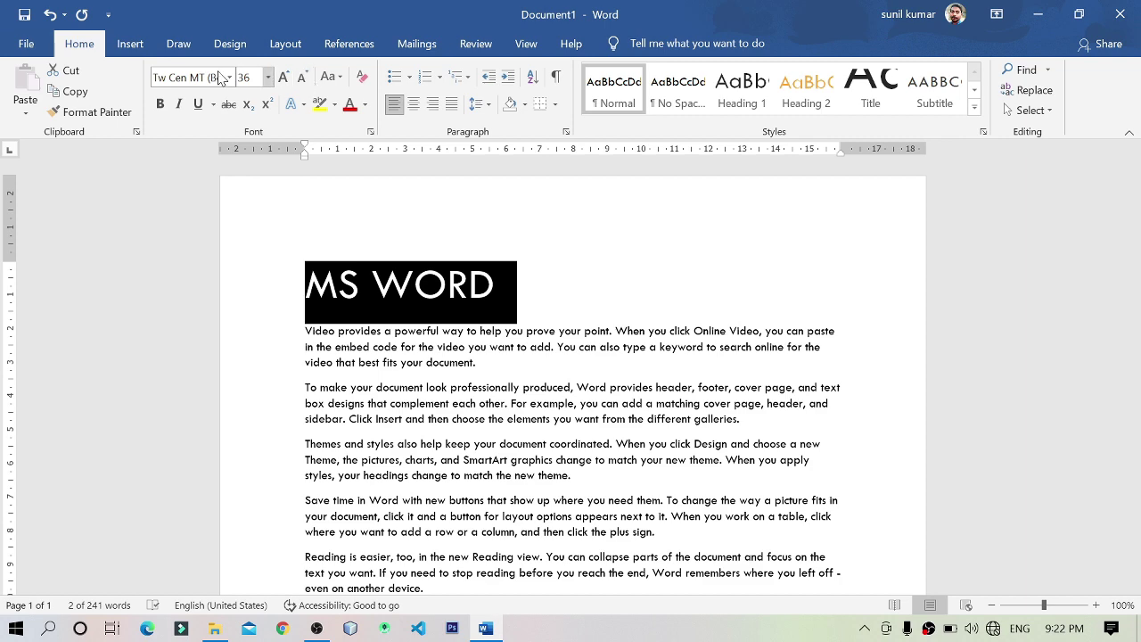
pyautogui.click(229, 78)
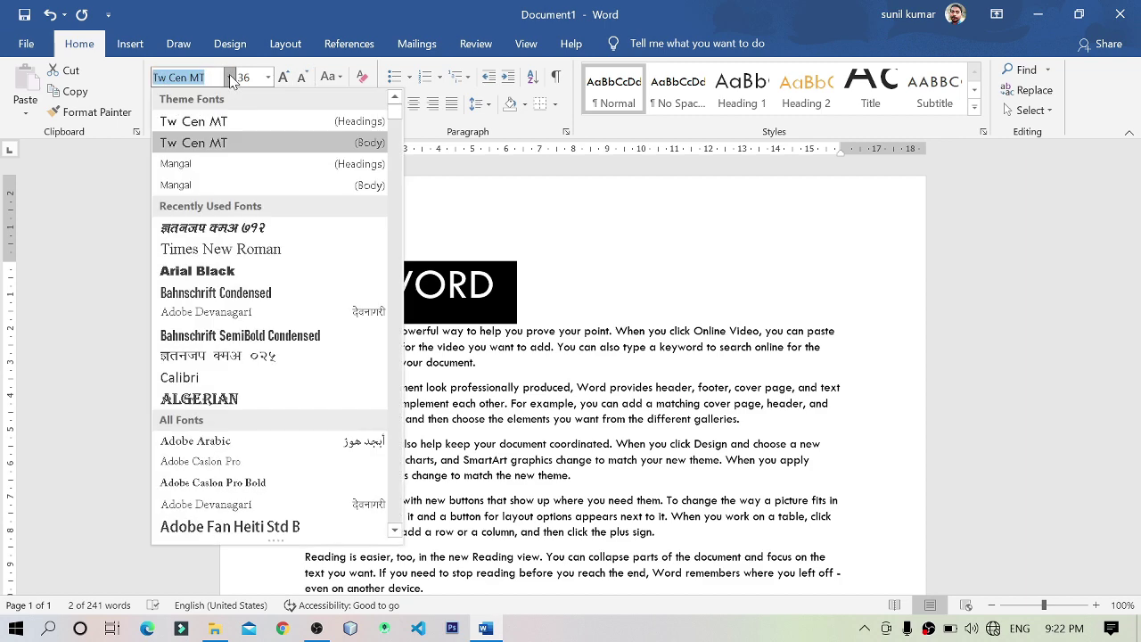
pyautogui.press('Down')
pyautogui.press('Down')
pyautogui.press('Down')
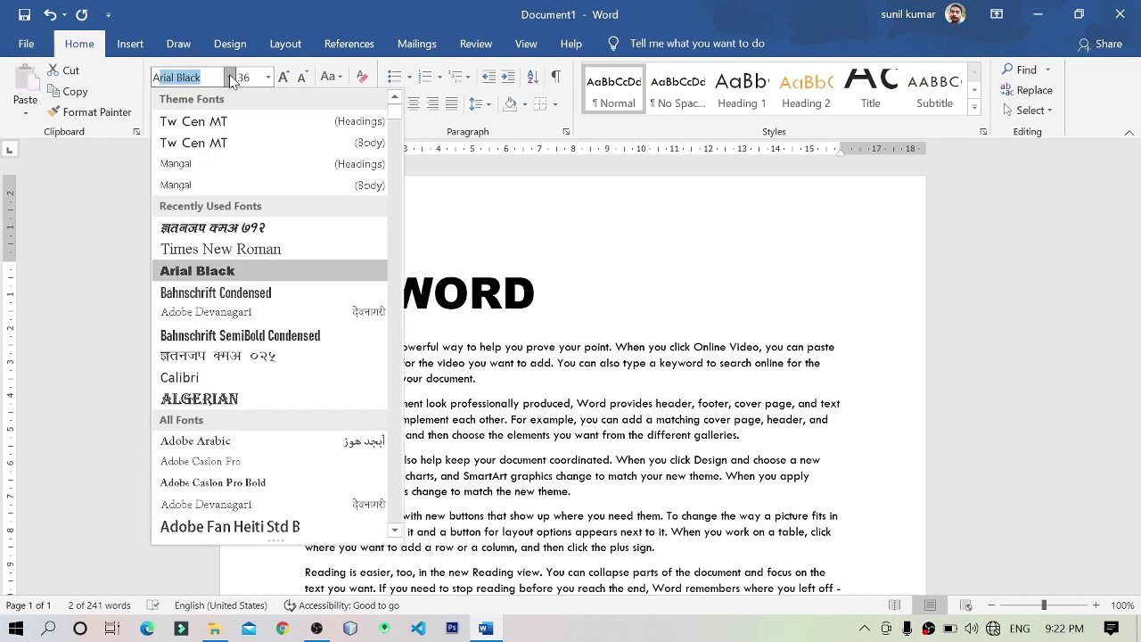
pyautogui.press('Down')
pyautogui.press('Down')
pyautogui.press('Down')
pyautogui.press('Return')
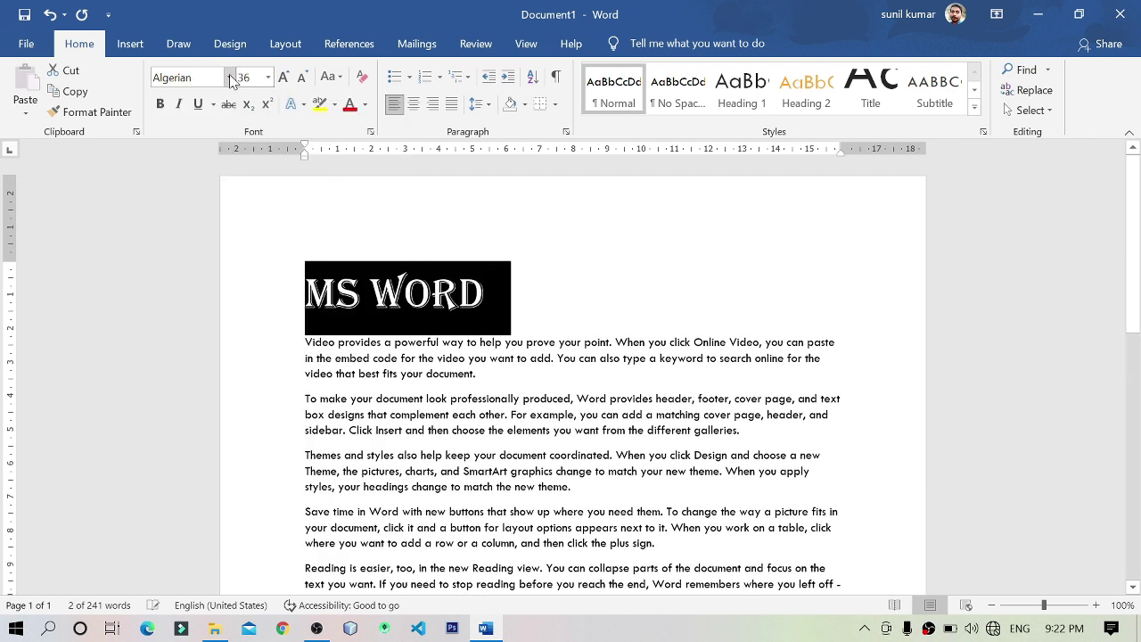
pyautogui.click(459, 294)
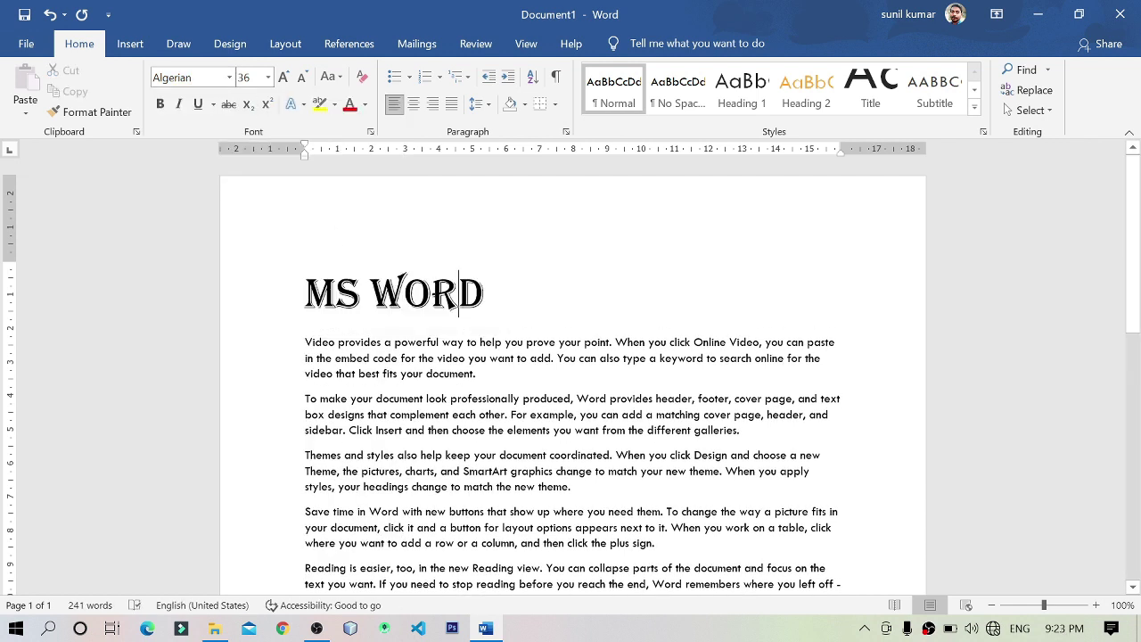
# Step: Underline the MS WORD heading and look through the underline style options
pyautogui.moveTo(459, 298); pyautogui.dragTo(301, 294)
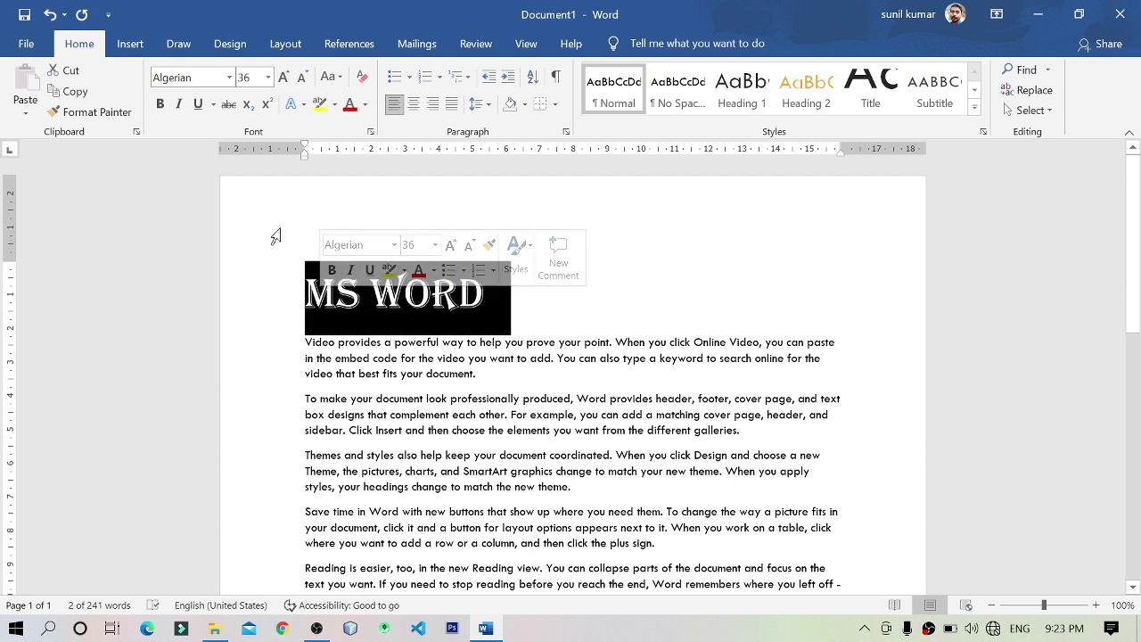
pyautogui.click(199, 98)
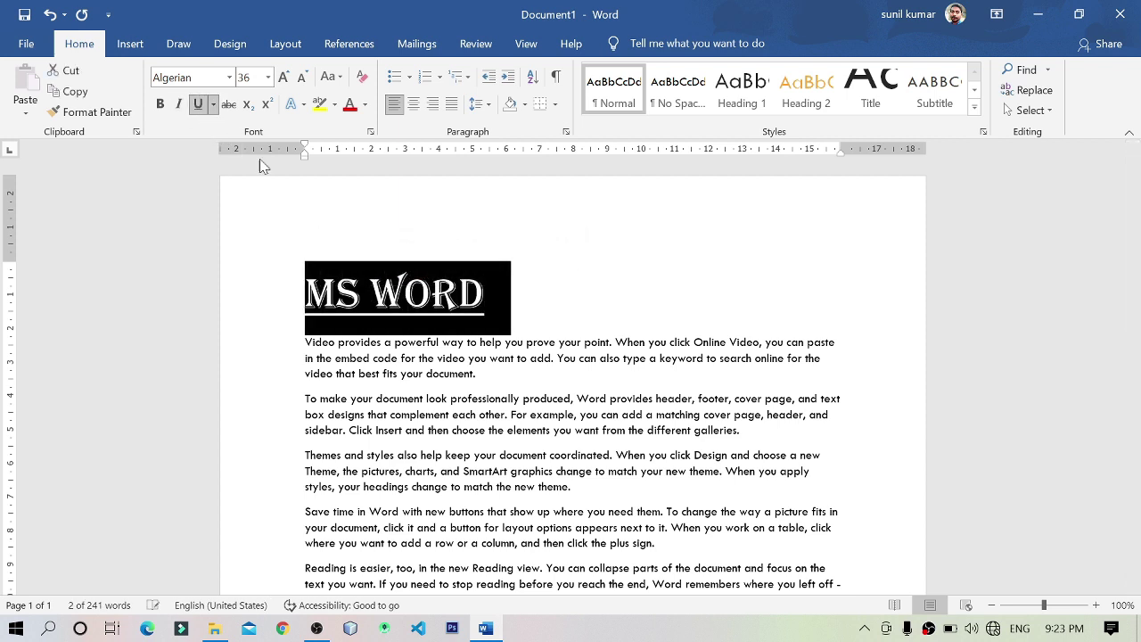
pyautogui.click(625, 287)
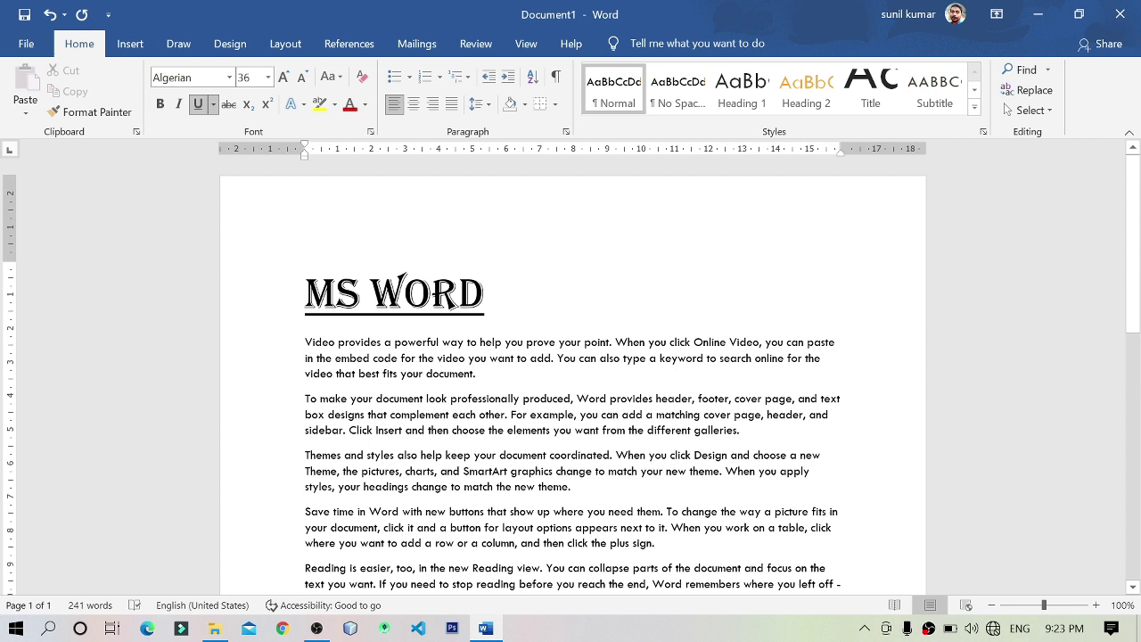
pyautogui.moveTo(486, 294); pyautogui.dragTo(310, 297)
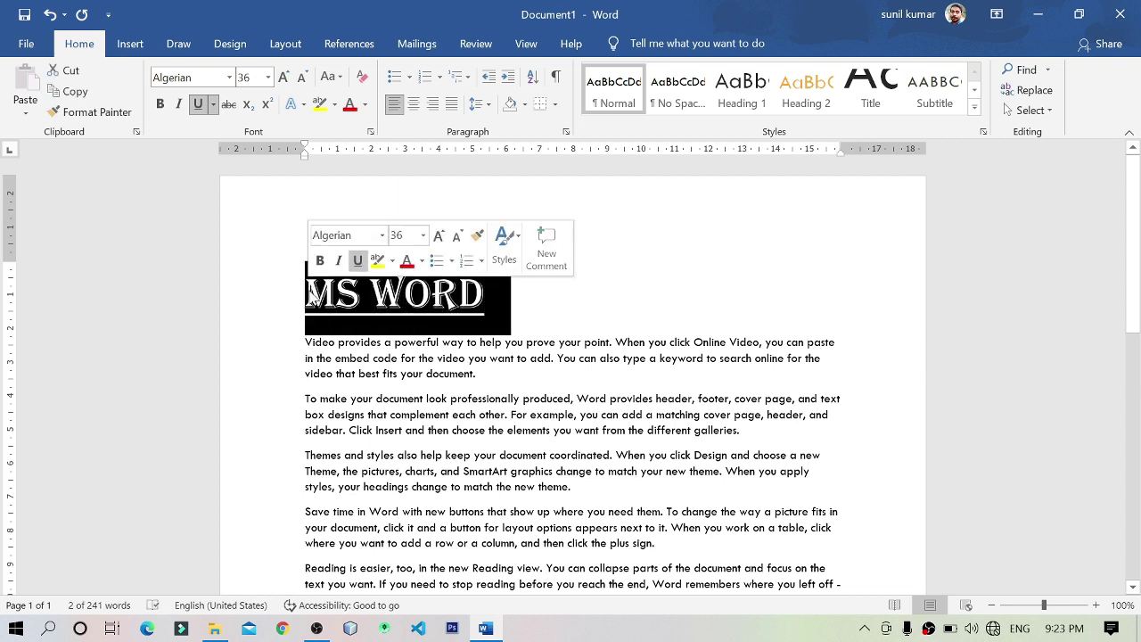
pyautogui.click(214, 104)
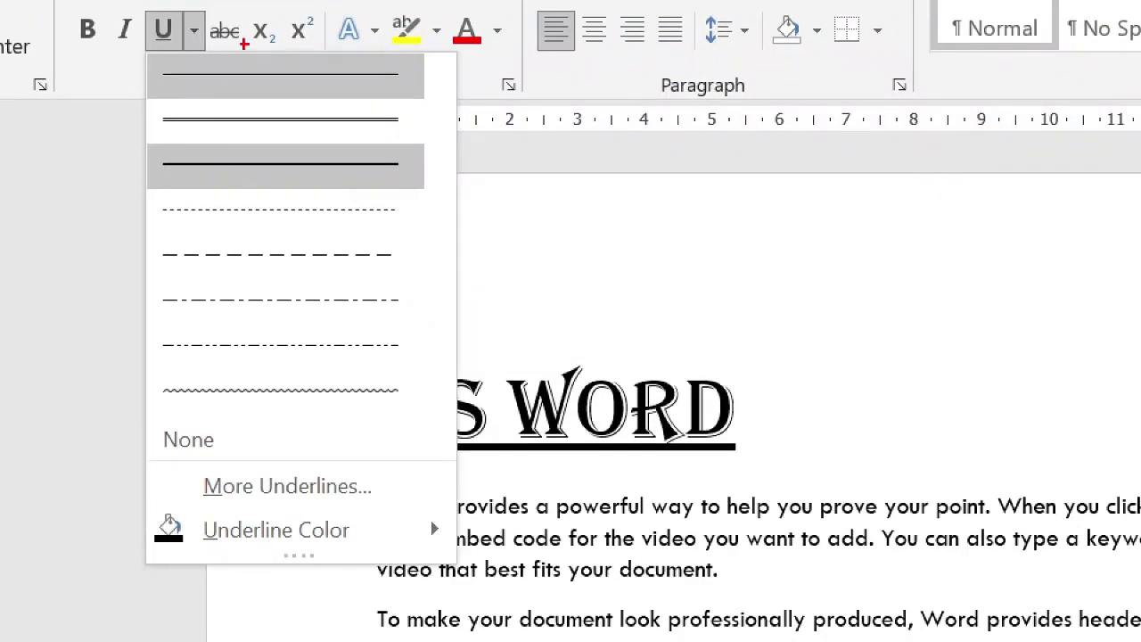
pyautogui.moveTo(157, 67)
pyautogui.mouseDown()
pyautogui.moveTo(513, 526)
pyautogui.moveTo(420, 422)
pyautogui.mouseUp()
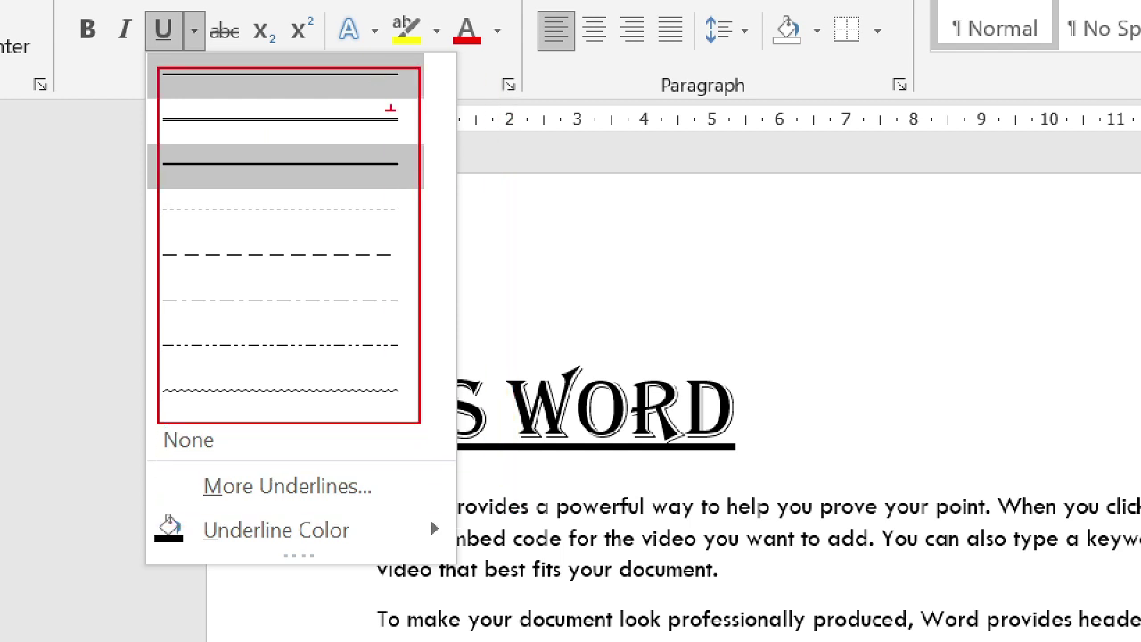
pyautogui.moveTo(409, 123); pyautogui.dragTo(467, 94)
pyautogui.moveTo(315, 401); pyautogui.dragTo(378, 340)
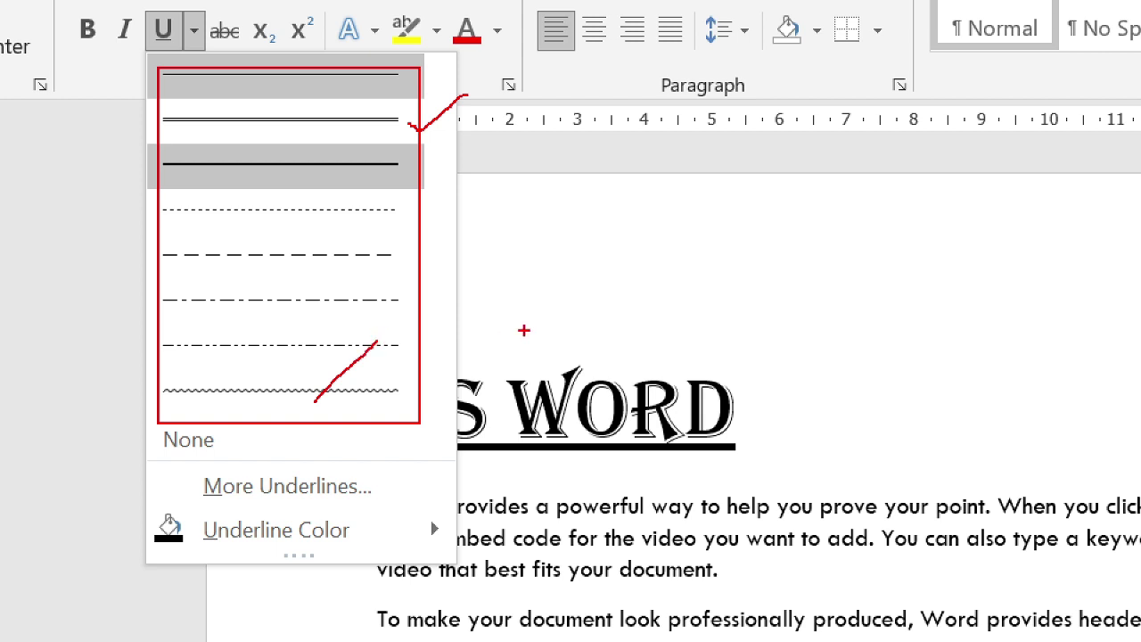
pyautogui.moveTo(155, 514)
pyautogui.mouseDown()
pyautogui.moveTo(320, 555)
pyautogui.moveTo(477, 559)
pyautogui.mouseUp()
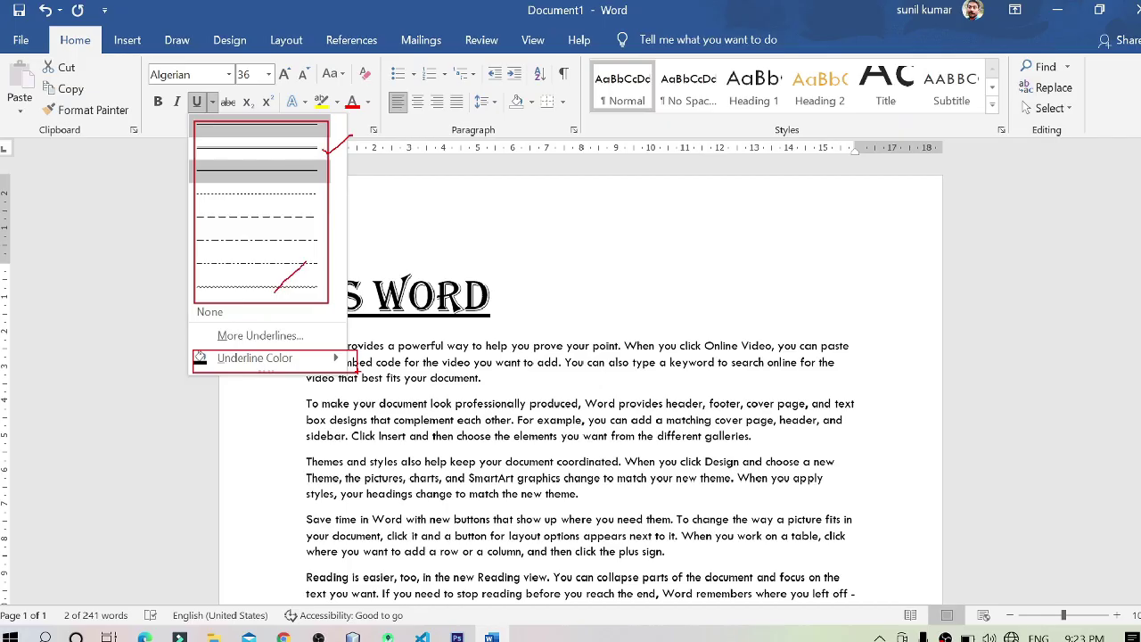
pyautogui.press('Escape')
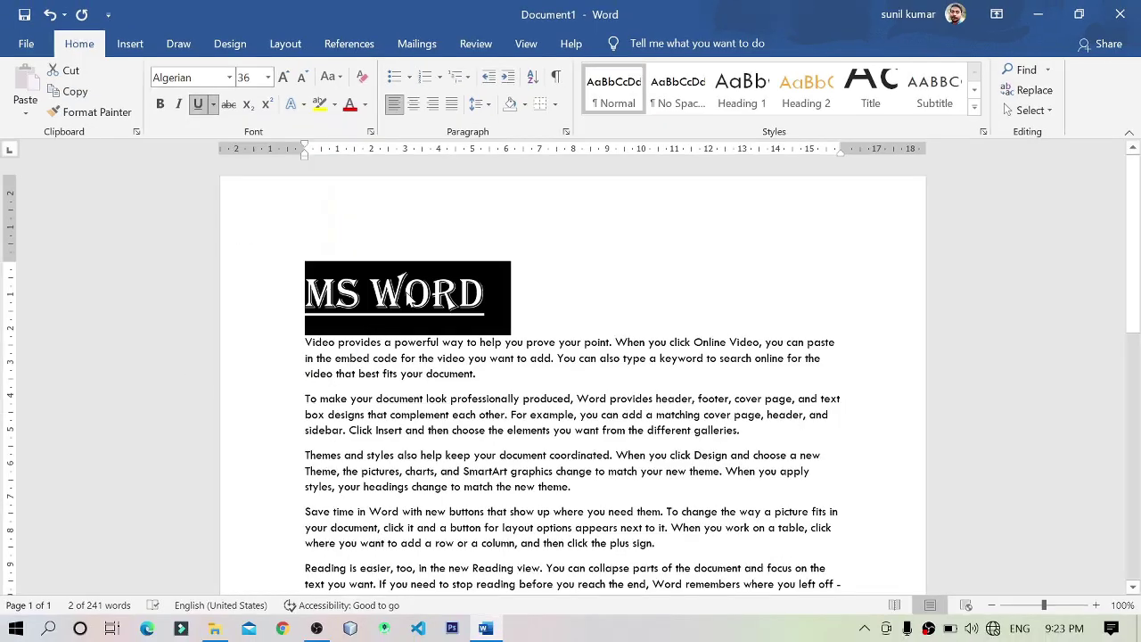
# Step: Change the MS WORD heading to a double underline
pyautogui.click(213, 105)
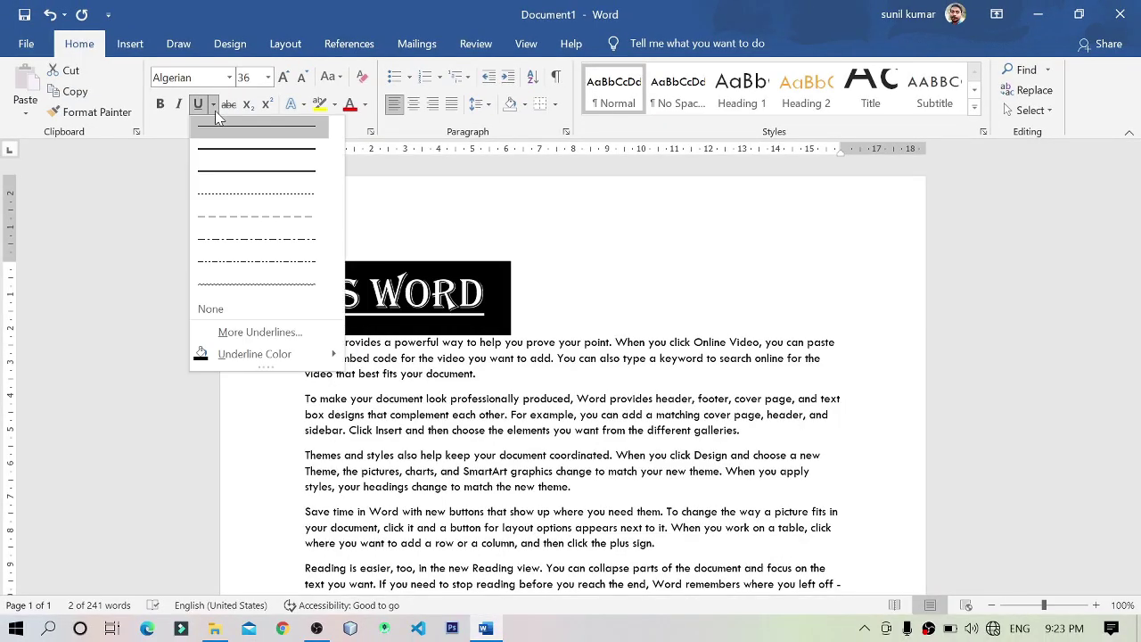
pyautogui.click(219, 147)
pyautogui.click(726, 364)
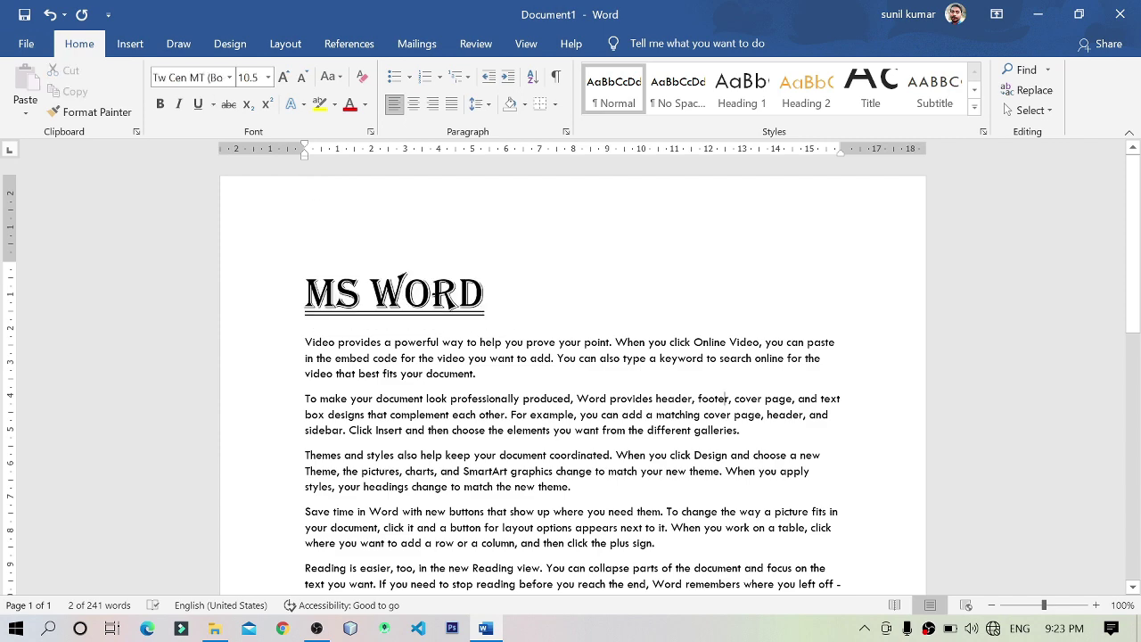
pyautogui.scroll(-1, 726, 365)
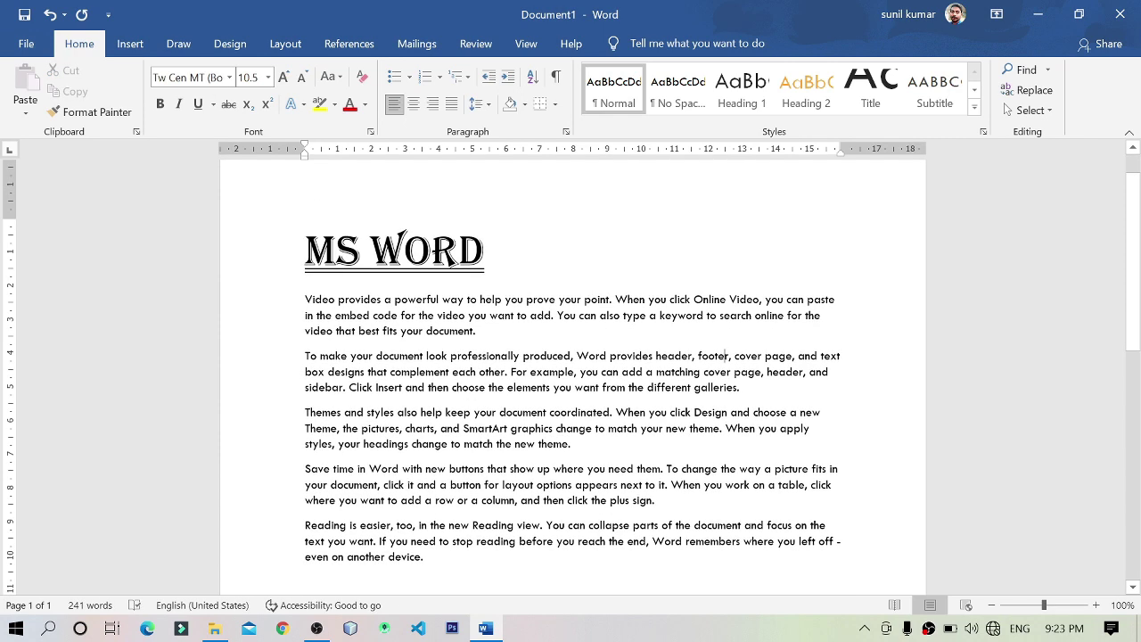
# Step: Set all body paragraphs to Times New Roman at 14 pt
pyautogui.moveTo(305, 299); pyautogui.dragTo(428, 557)
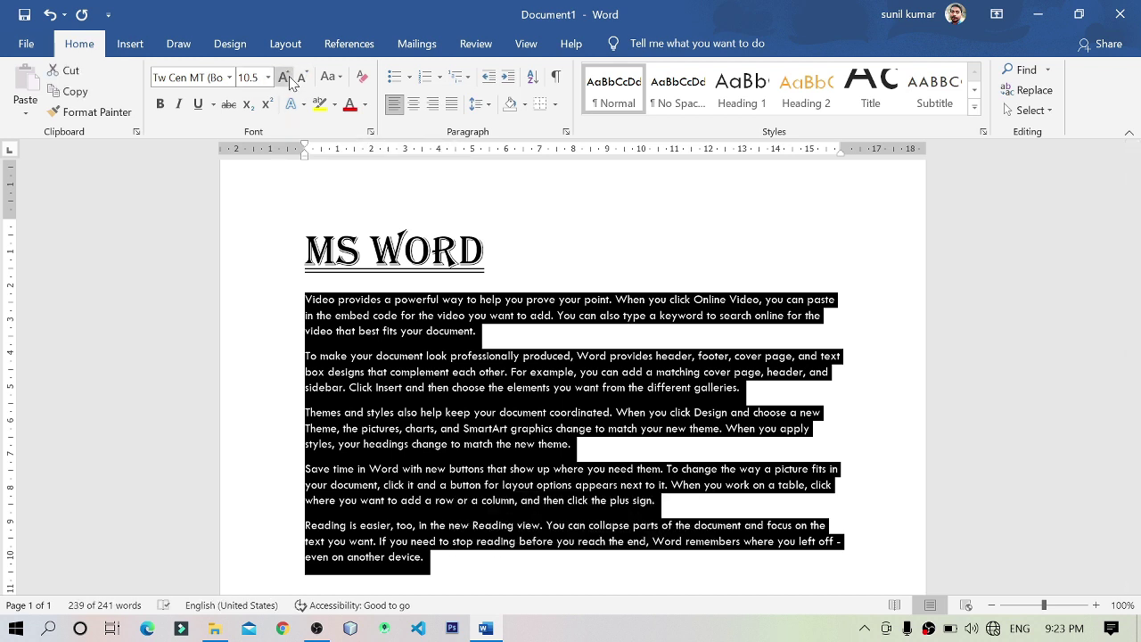
pyautogui.click(251, 79)
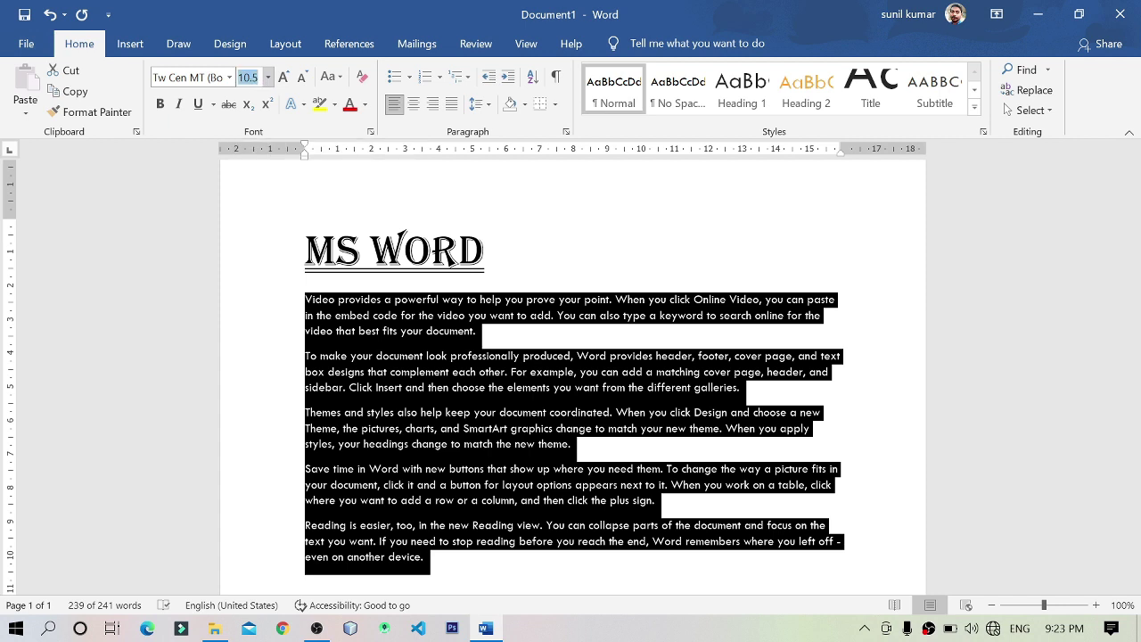
pyautogui.write('14')
pyautogui.press('Return')
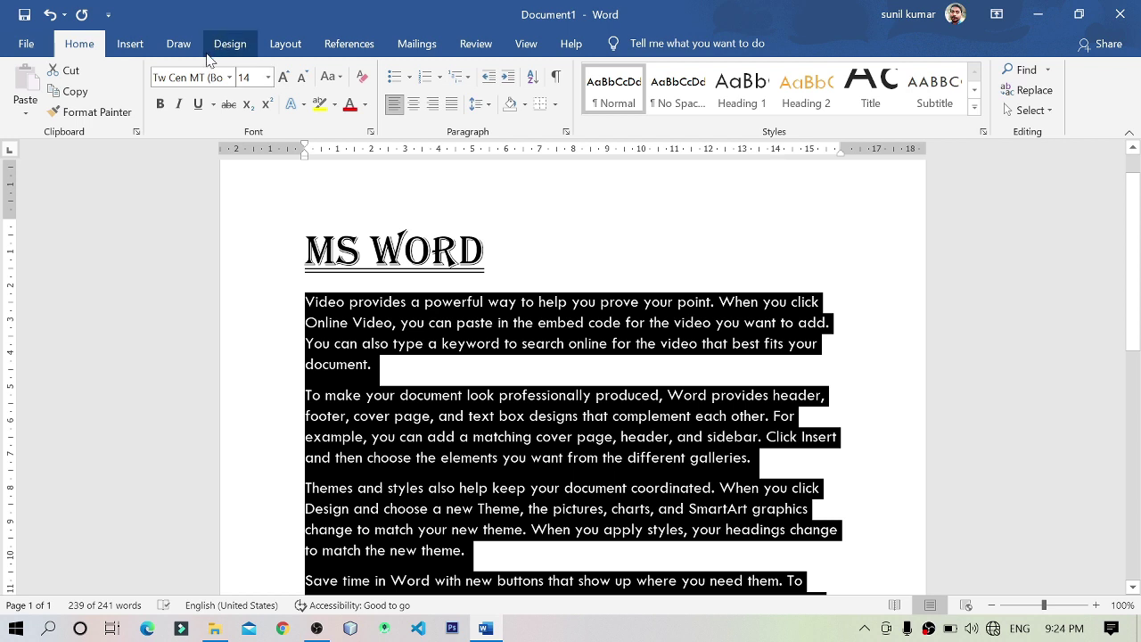
pyautogui.click(206, 78)
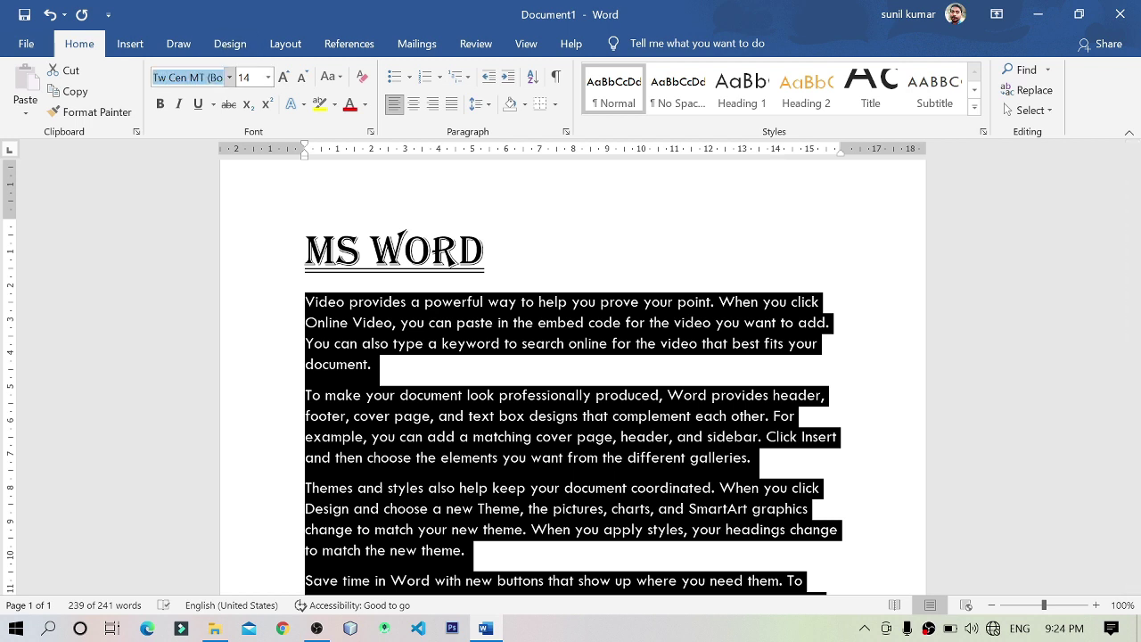
pyautogui.write('Ti')
pyautogui.press('Return')
pyautogui.click(484, 233)
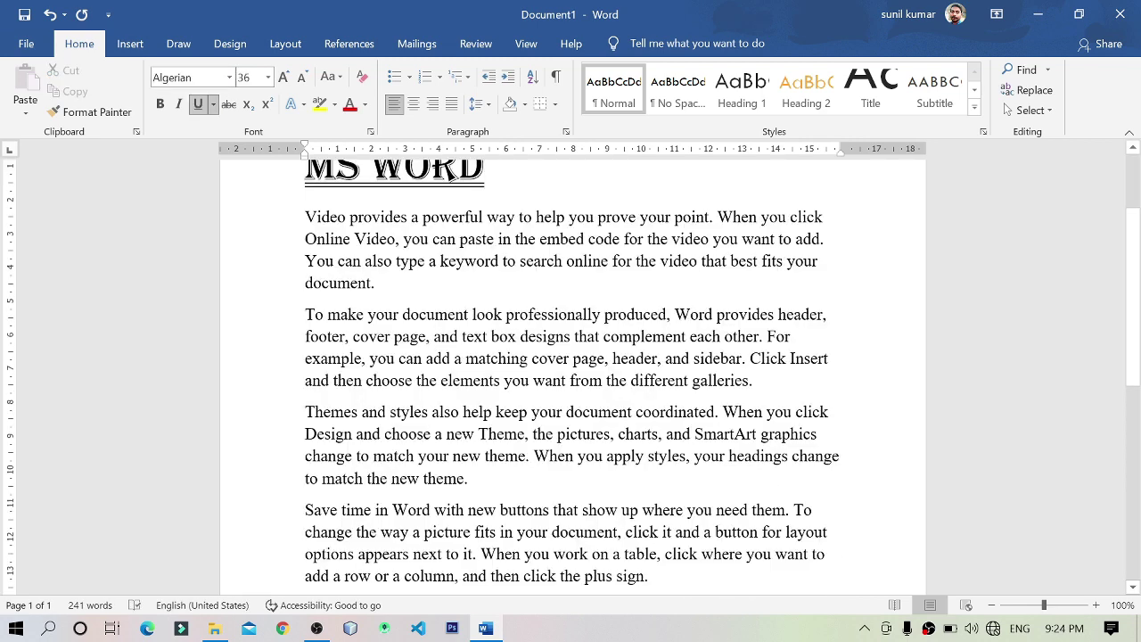
pyautogui.scroll(1, 570, 383)
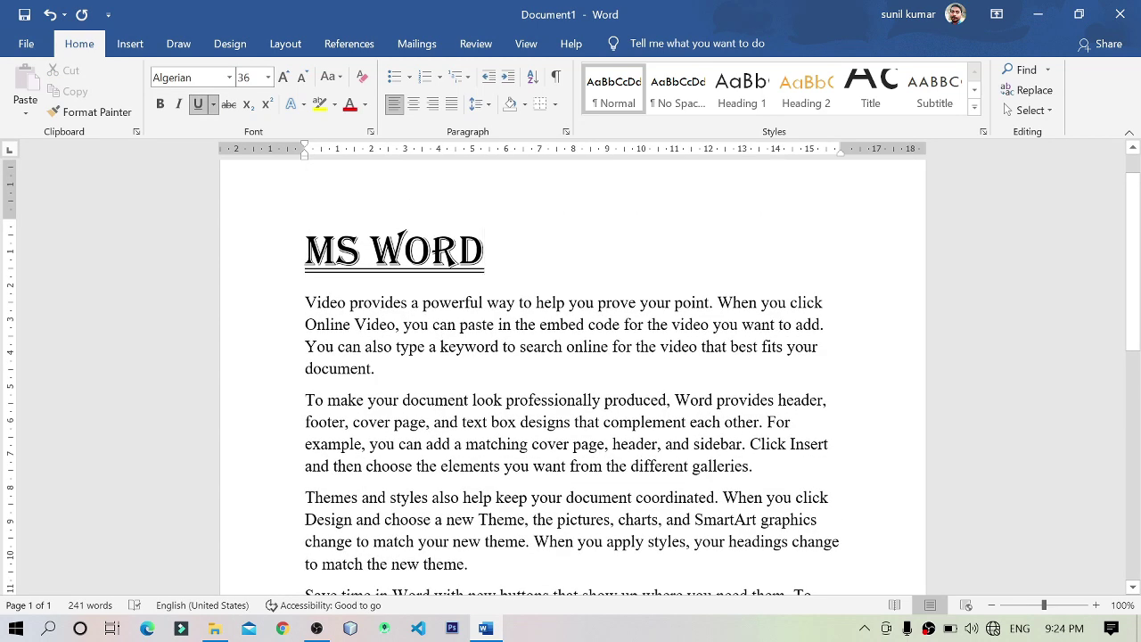
pyautogui.scroll(-2, 570, 384)
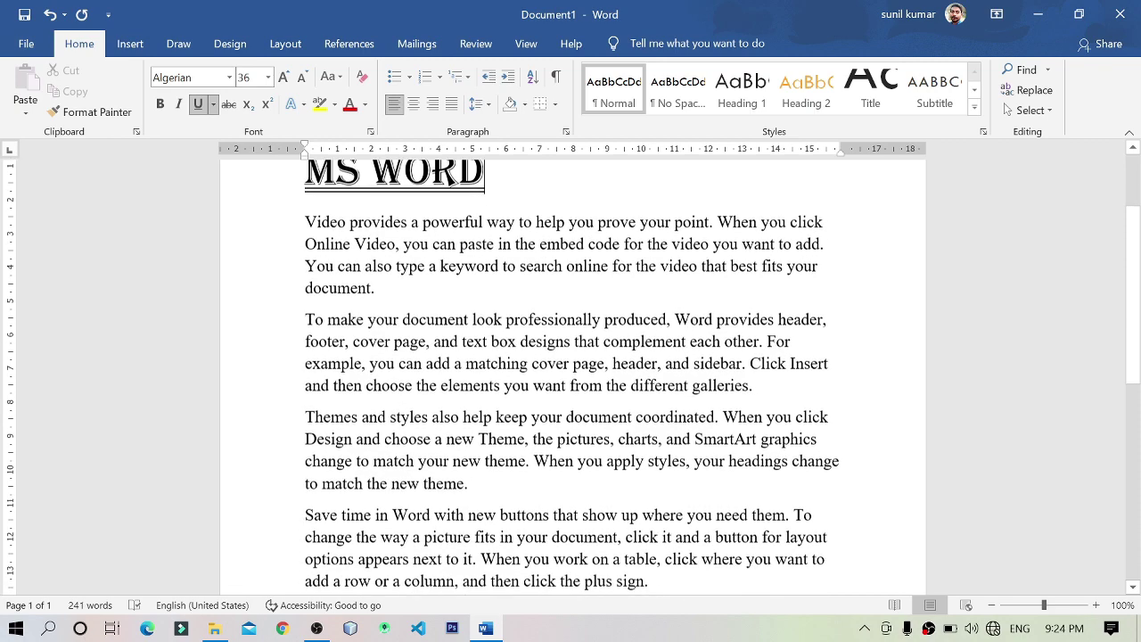
pyautogui.scroll(-1, 570, 375)
pyautogui.scroll(-2, 571, 374)
pyautogui.scroll(2, 570, 374)
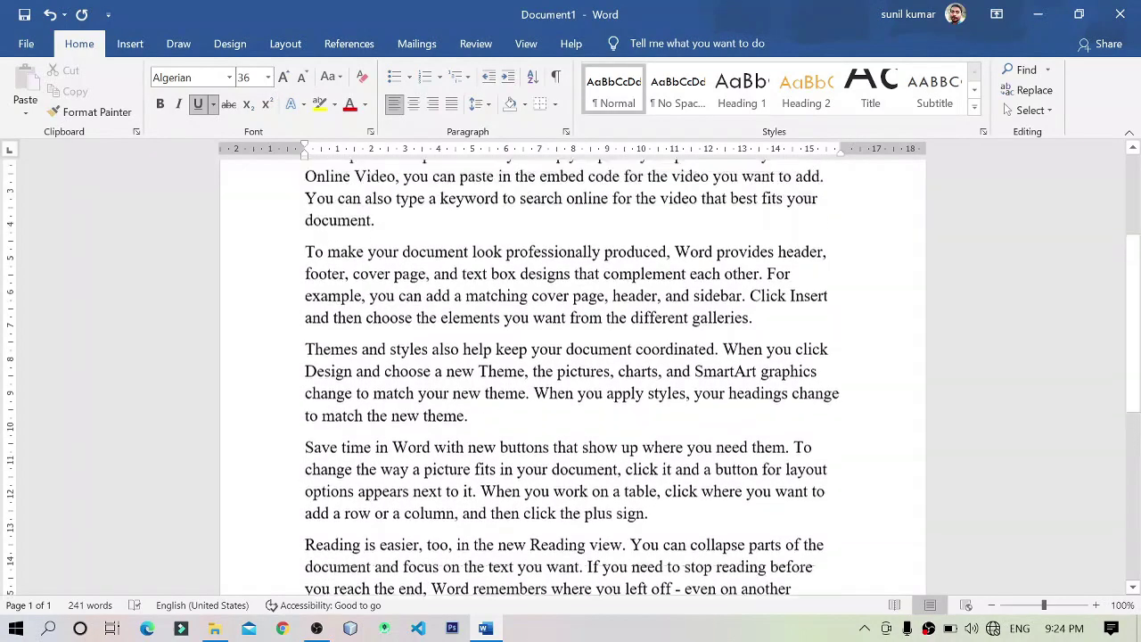
pyautogui.scroll(3, 571, 374)
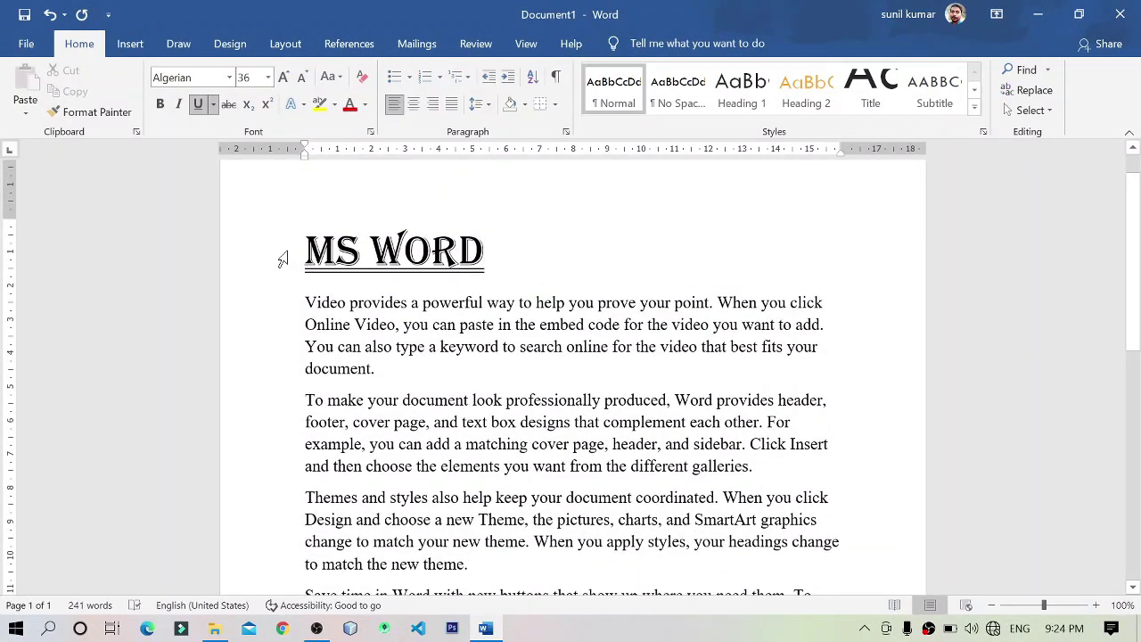
# Step: Colour the Algerian 36 MS WORD heading Dark Red from Standard Colors, then deselect to check it
pyautogui.moveTo(305, 250); pyautogui.dragTo(511, 254)
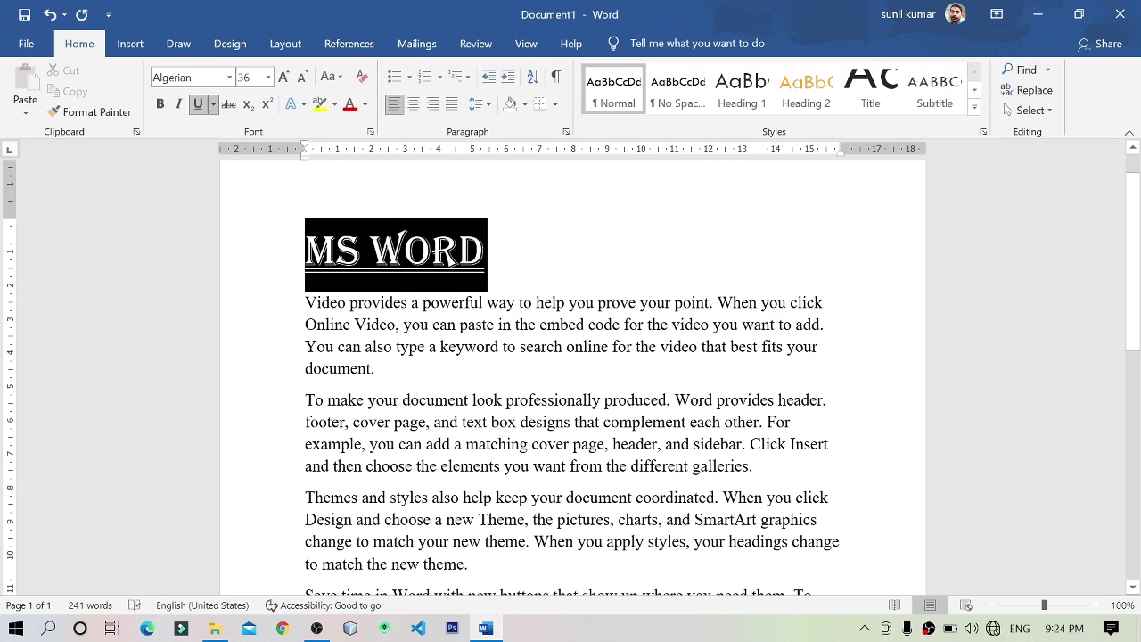
pyautogui.click(365, 104)
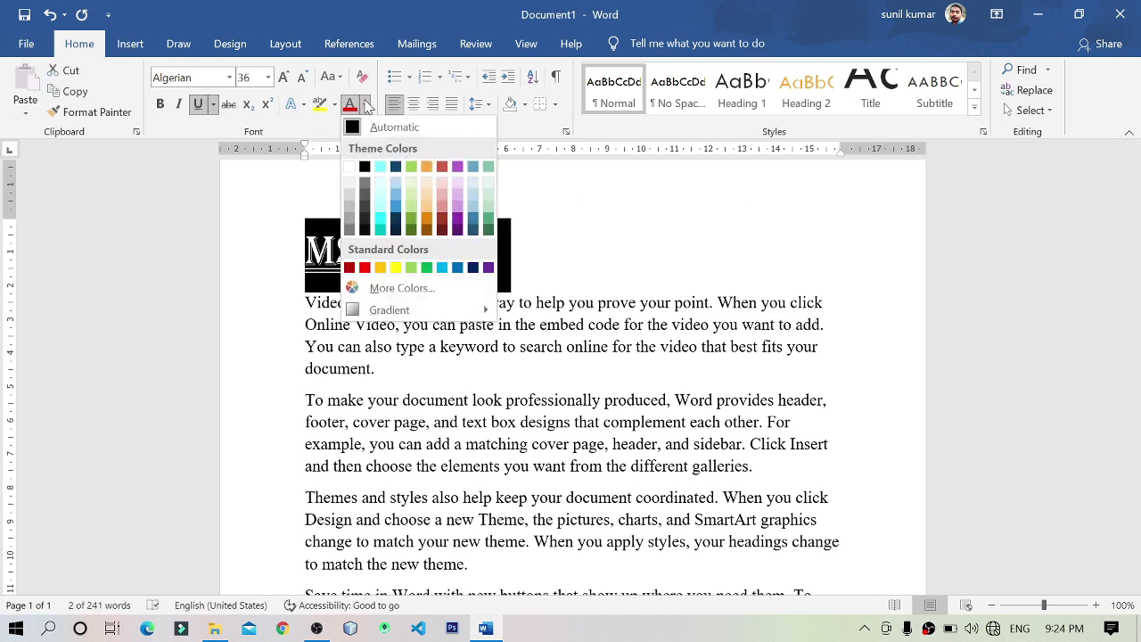
pyautogui.click(348, 267)
pyautogui.scroll(-1, 356, 267)
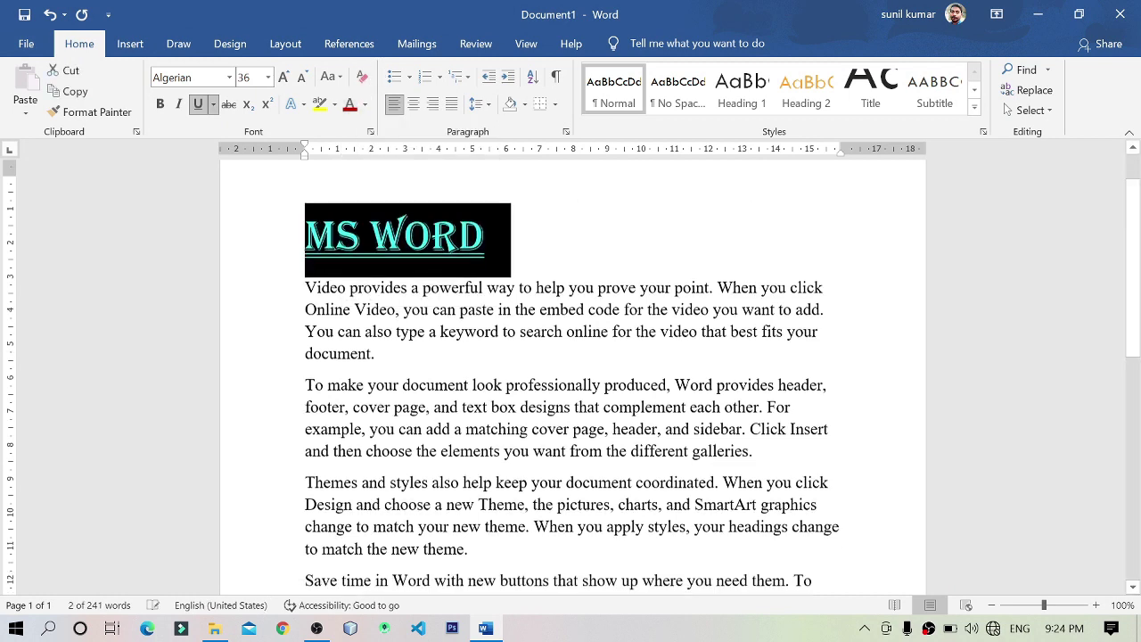
pyautogui.click(602, 356)
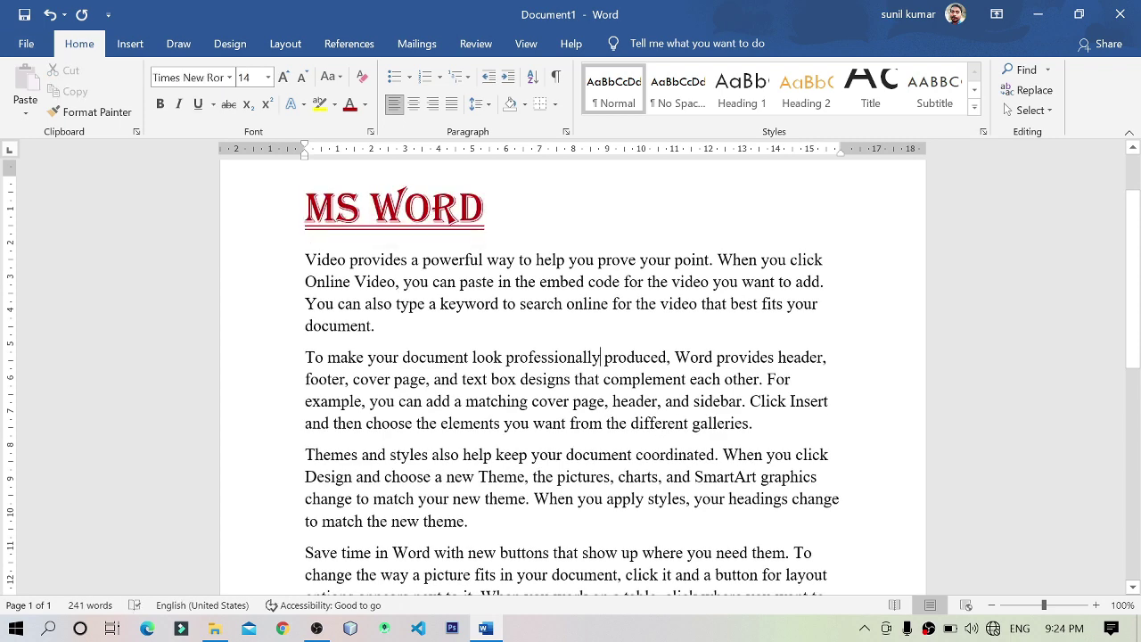
pyautogui.moveTo(306, 259); pyautogui.dragTo(563, 304)
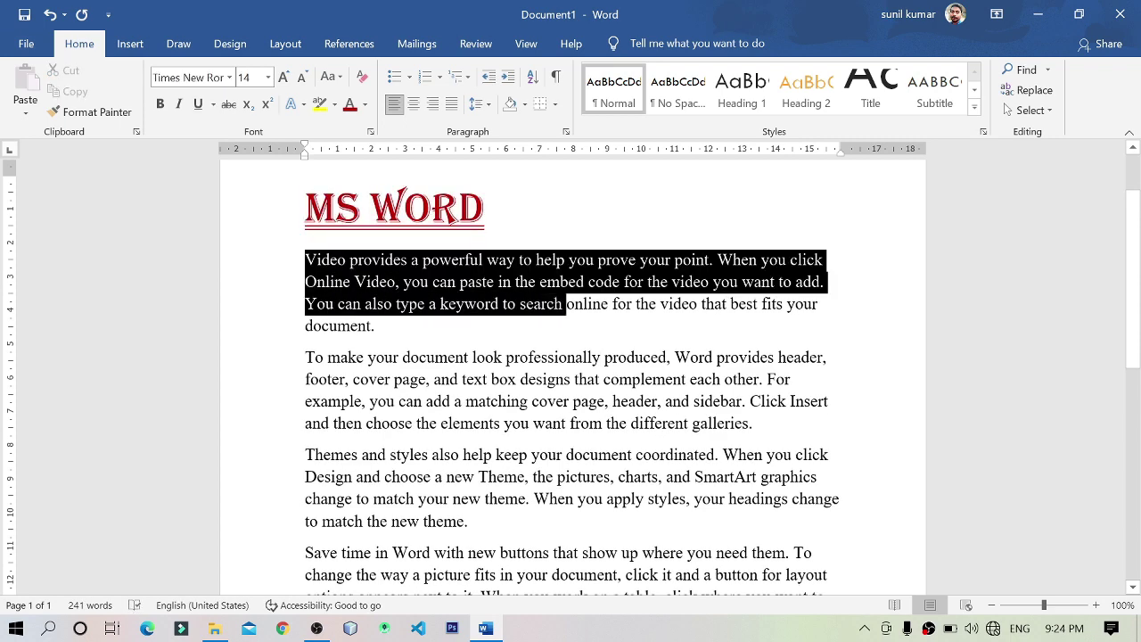
pyautogui.click(375, 326)
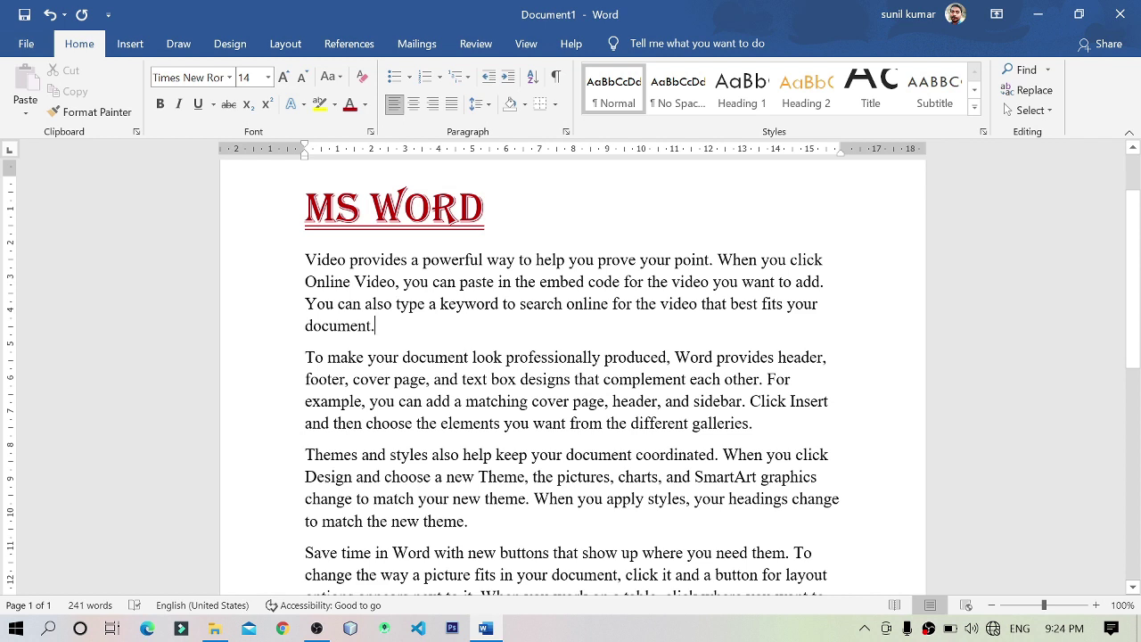
# Step: Apply a Bright Green text highlight to the words 'cover page' in the second sample paragraph
pyautogui.doubleClick(375, 378)
pyautogui.click(366, 379)
pyautogui.moveTo(353, 378); pyautogui.dragTo(426, 378)
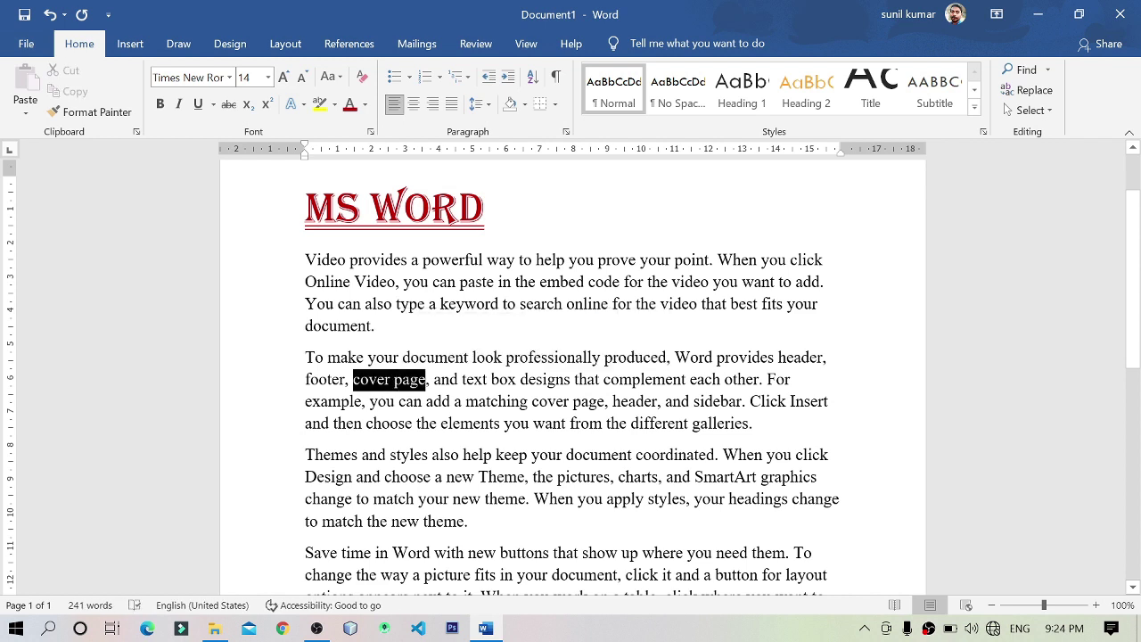
pyautogui.click(335, 104)
pyautogui.click(359, 135)
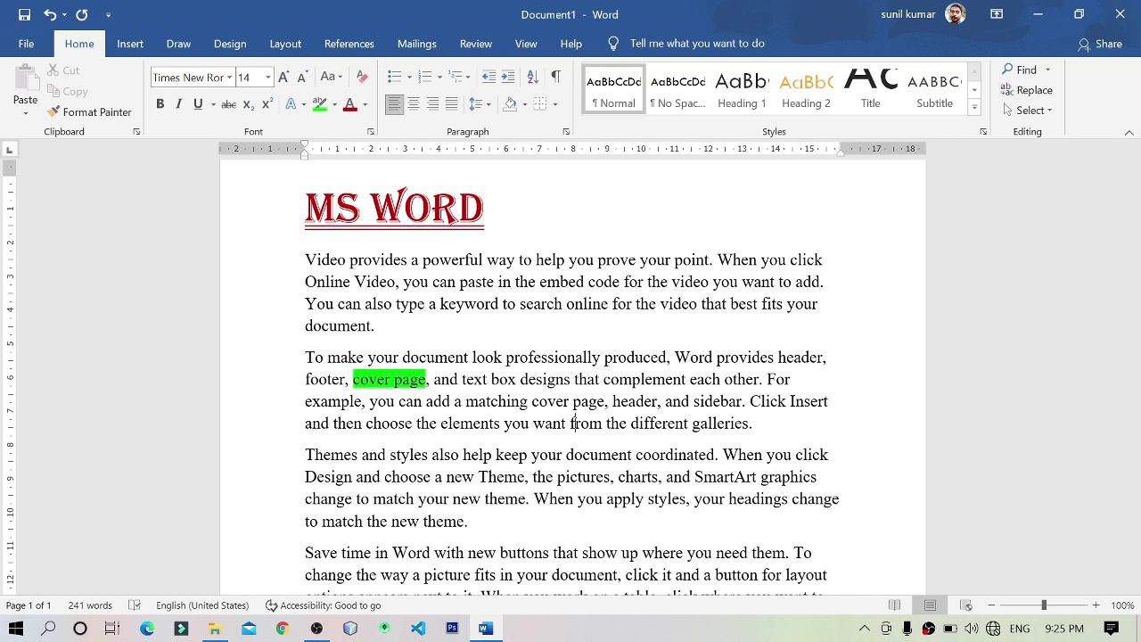
pyautogui.scroll(-2, 575, 421)
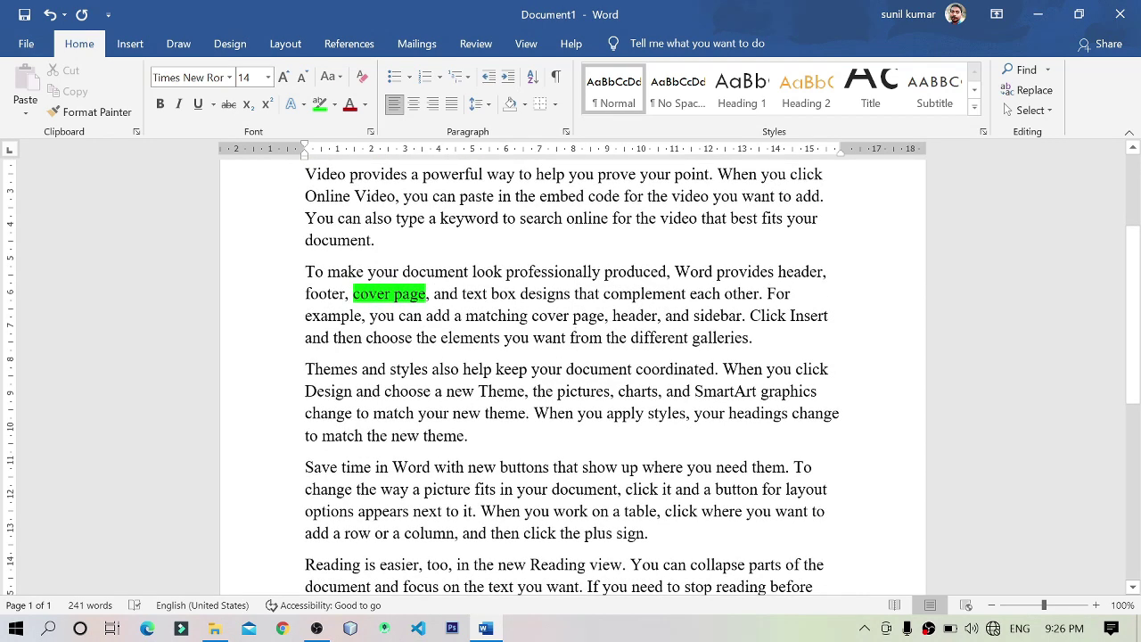
pyautogui.scroll(-2, 575, 377)
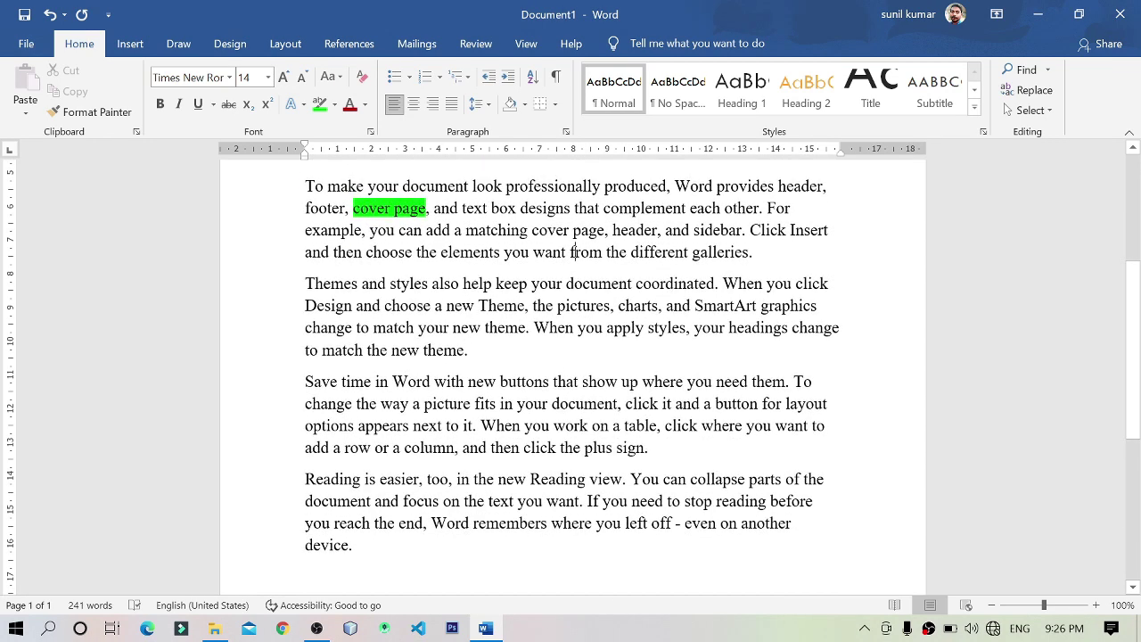